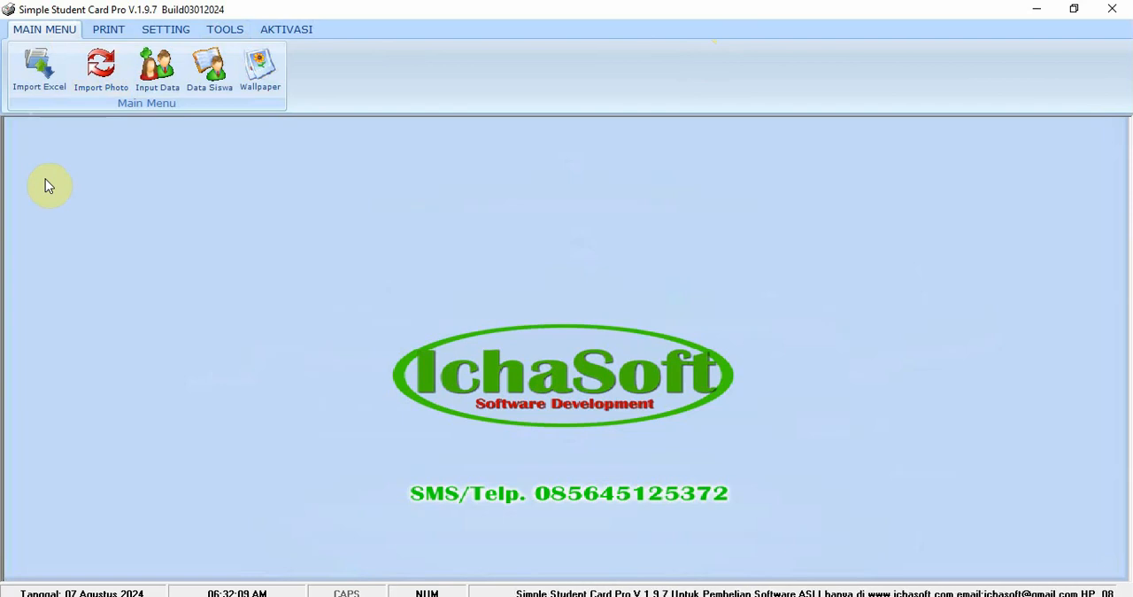
# - Open the card settings window to edit the student card's front and back design
pyautogui.click(107, 30)
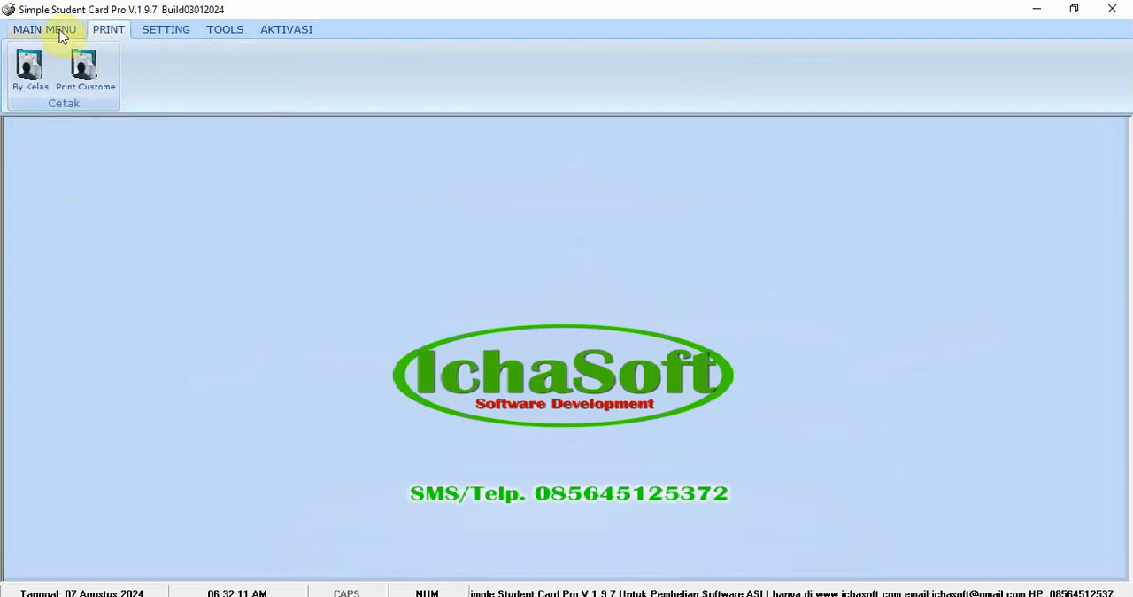
pyautogui.click(51, 30)
pyautogui.click(121, 30)
pyautogui.click(157, 34)
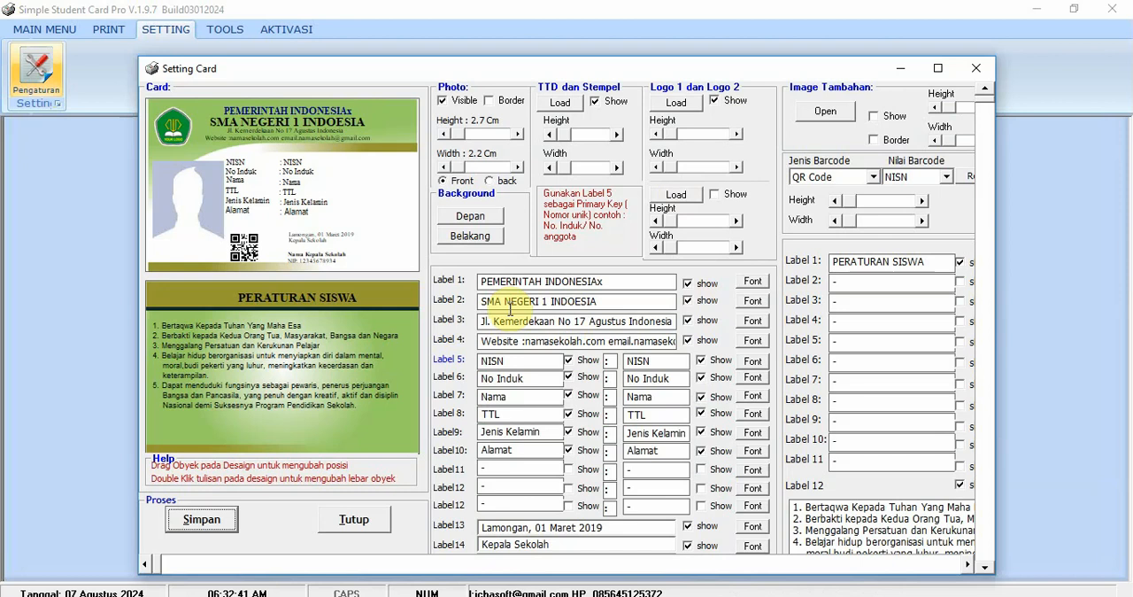
# - Hide and show the student photo and the first logo on the card front
pyautogui.click(444, 105)
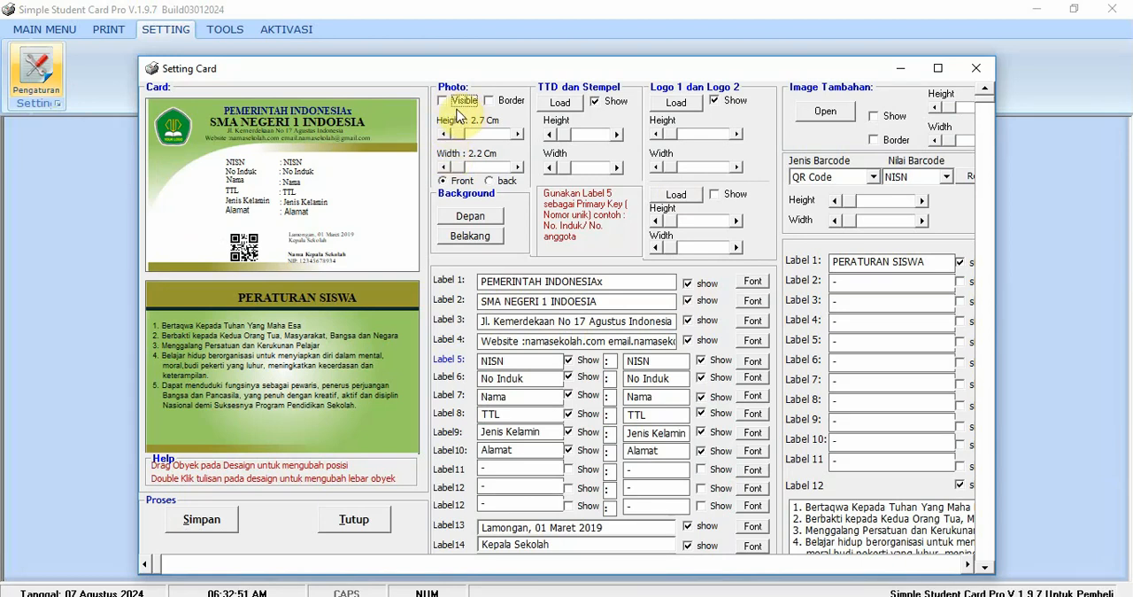
pyautogui.click(444, 101)
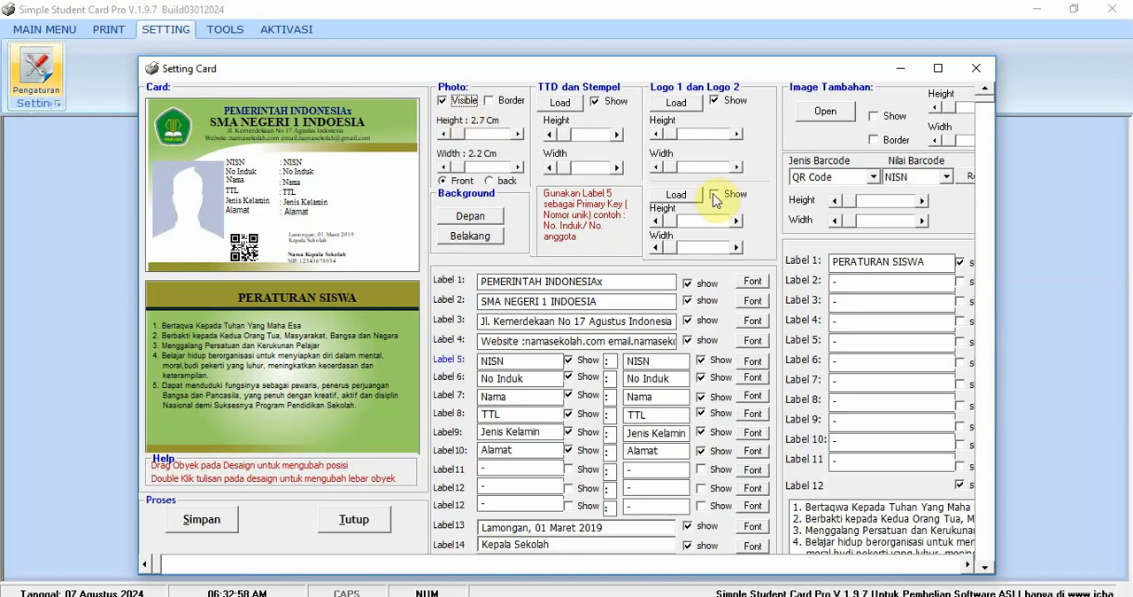
pyautogui.click(713, 101)
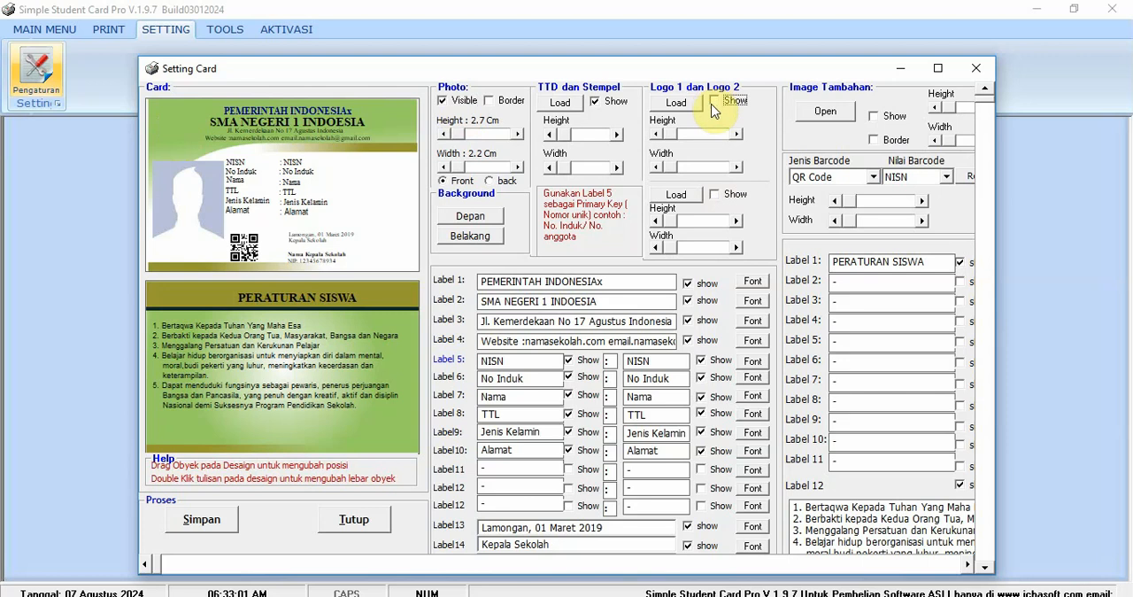
pyautogui.click(713, 101)
# - Load the puzzle image from the Pictures folder as the card's second logo, and hide that logo again
pyautogui.click(714, 193)
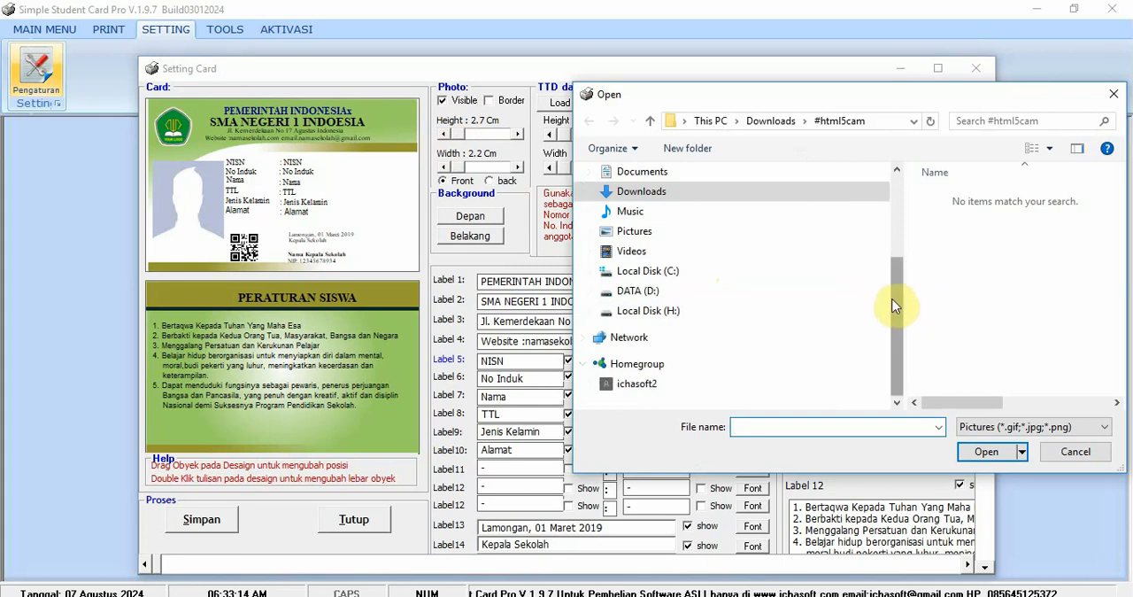
pyautogui.click(666, 272)
pyautogui.moveTo(890, 106); pyautogui.dragTo(781, 102)
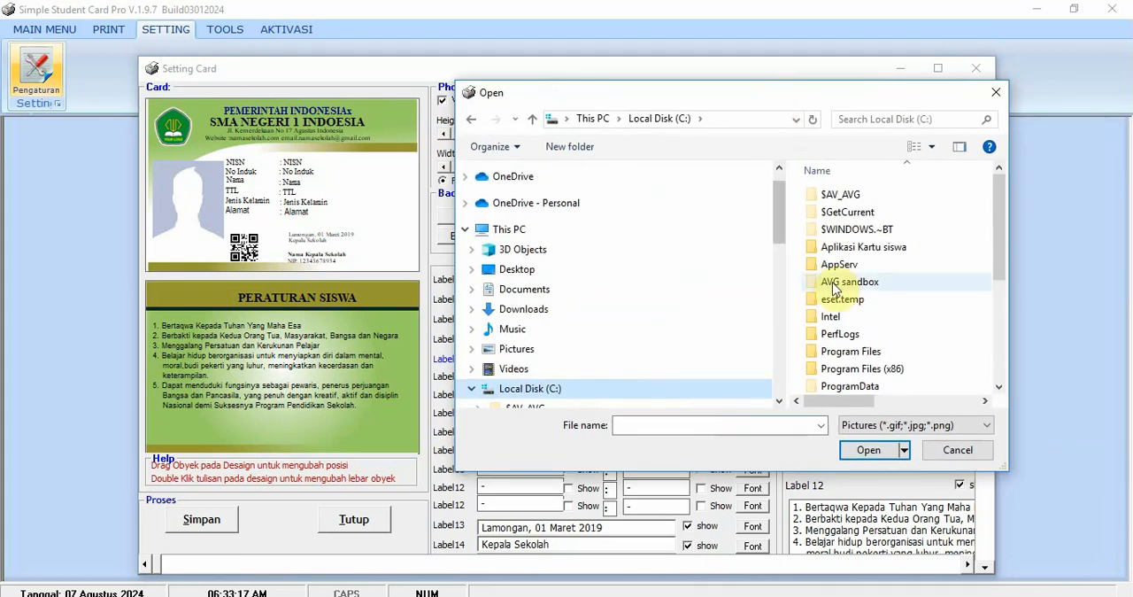
pyautogui.click(544, 354)
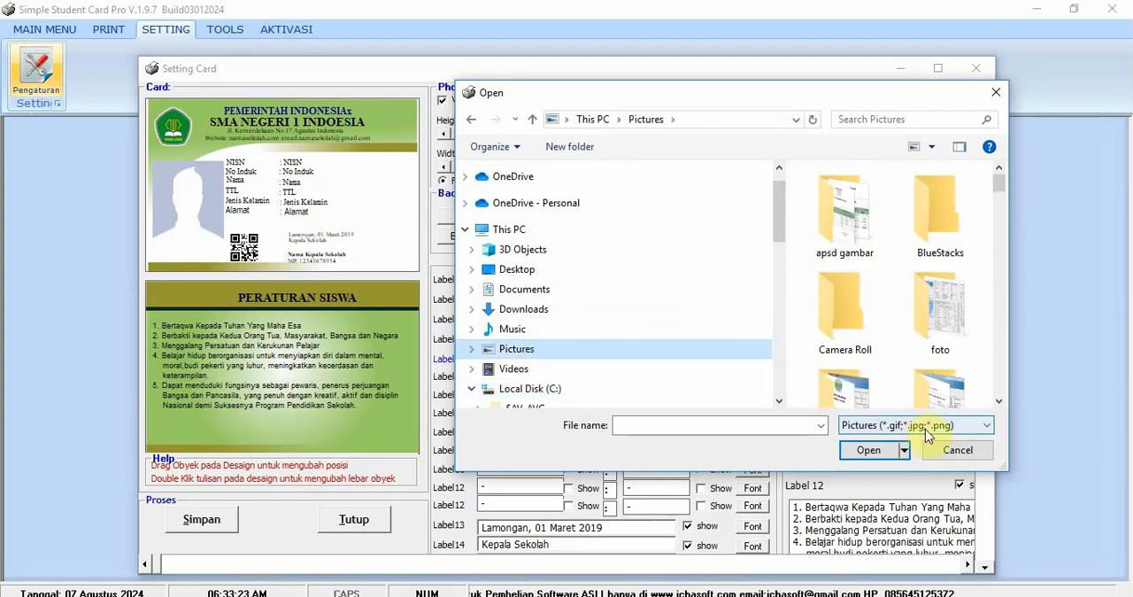
pyautogui.moveTo(1004, 190); pyautogui.dragTo(993, 366)
pyautogui.click(850, 186)
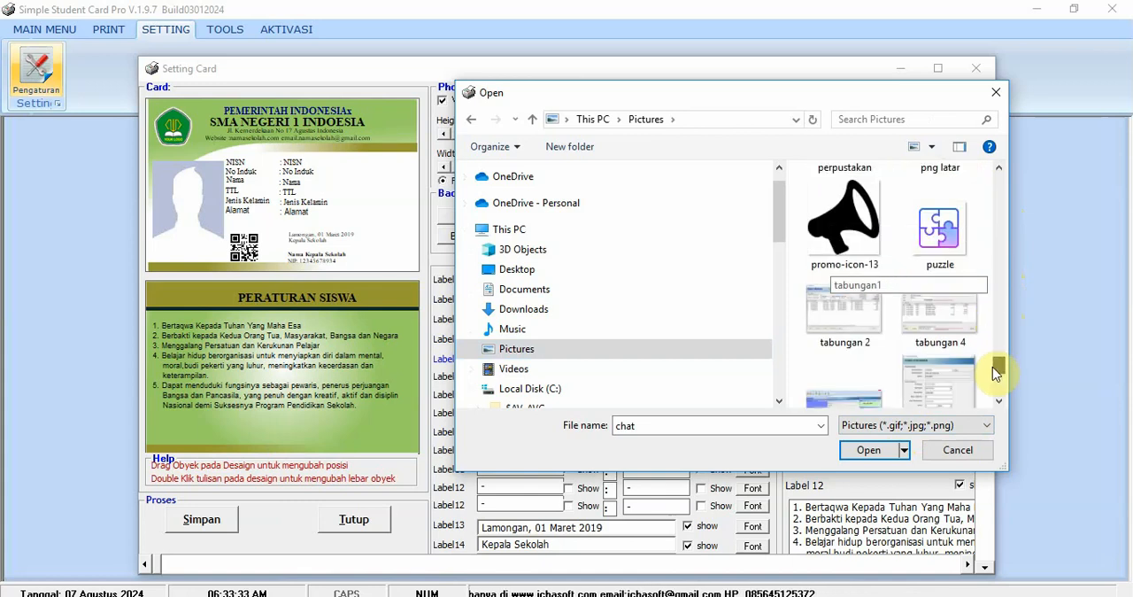
pyautogui.click(949, 241)
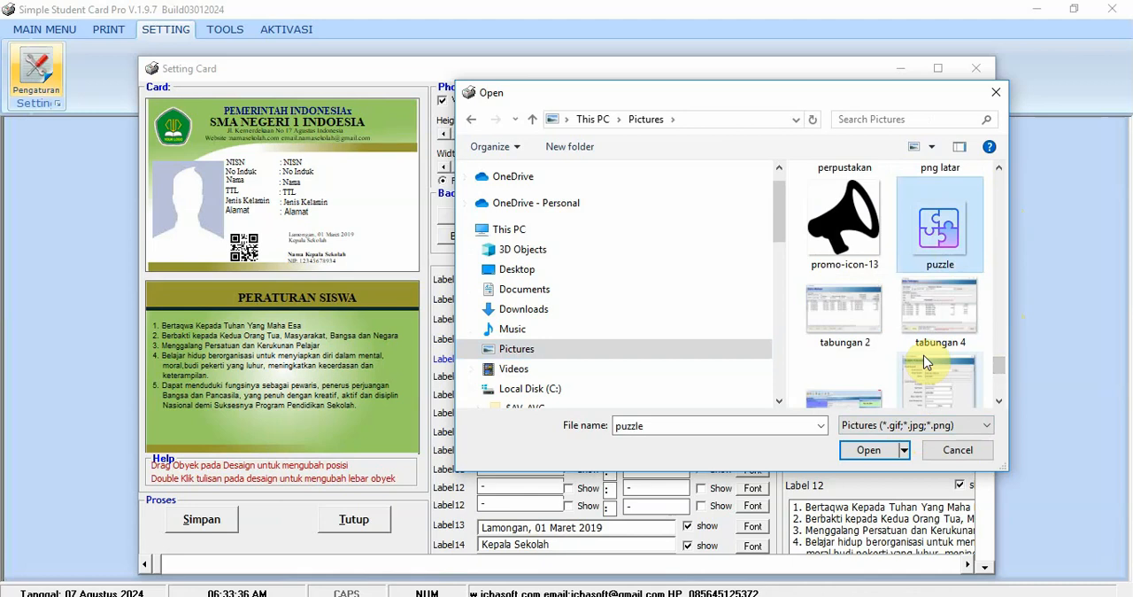
pyautogui.click(890, 449)
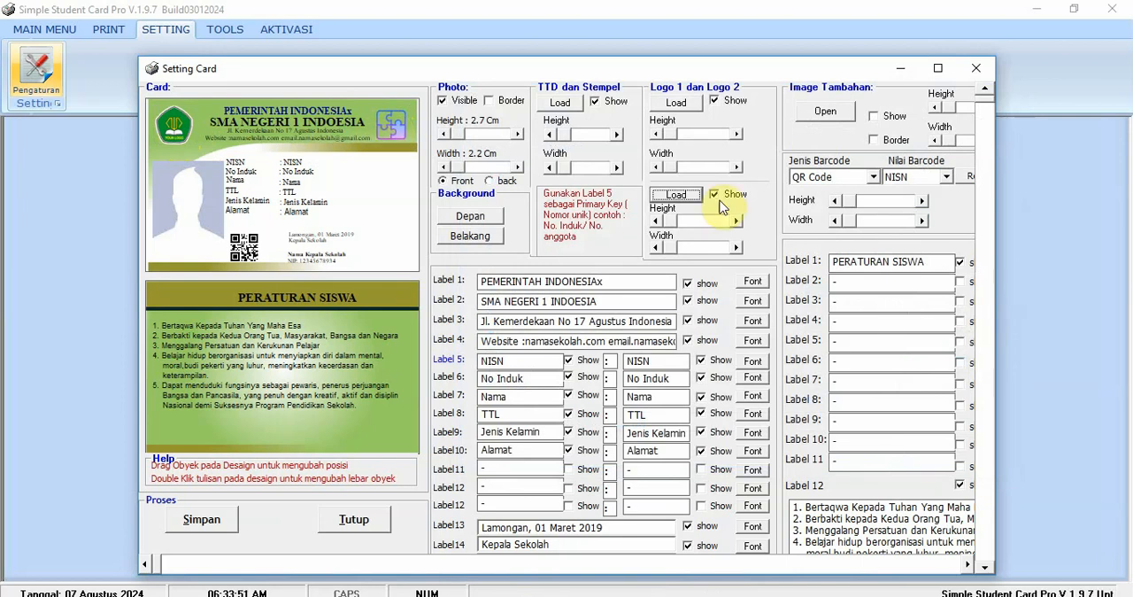
pyautogui.click(715, 194)
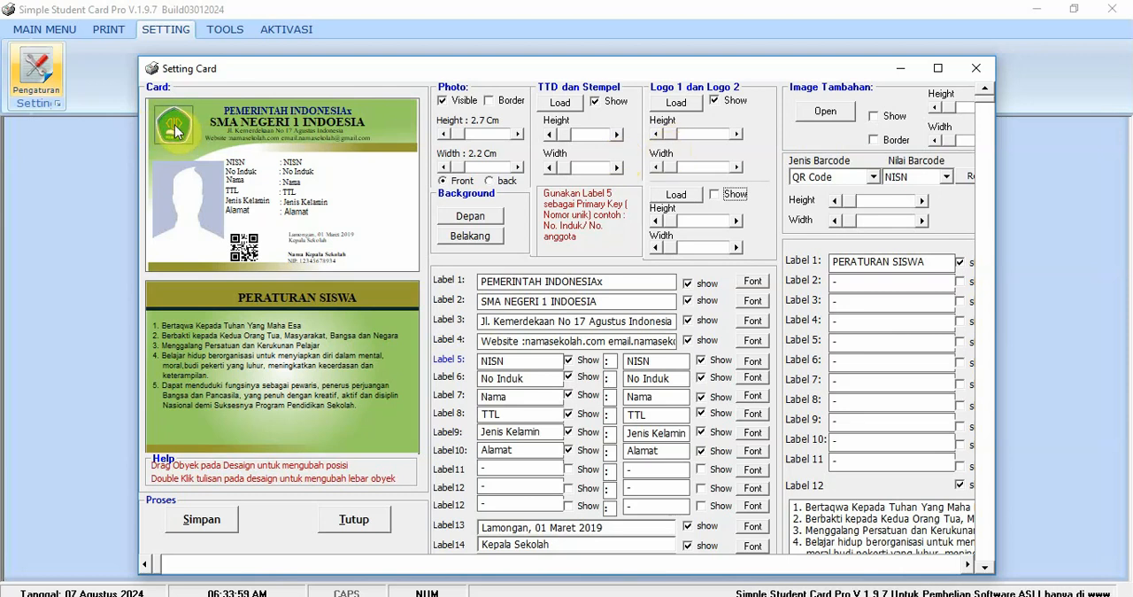
# - Nudge the first logo on the card front and adjust its height to suit the header
pyautogui.moveTo(175, 131)
pyautogui.mouseDown()
pyautogui.moveTo(194, 147)
pyautogui.moveTo(282, 153)
pyautogui.moveTo(172, 151)
pyautogui.moveTo(204, 155)
pyautogui.moveTo(174, 128)
pyautogui.mouseUp()
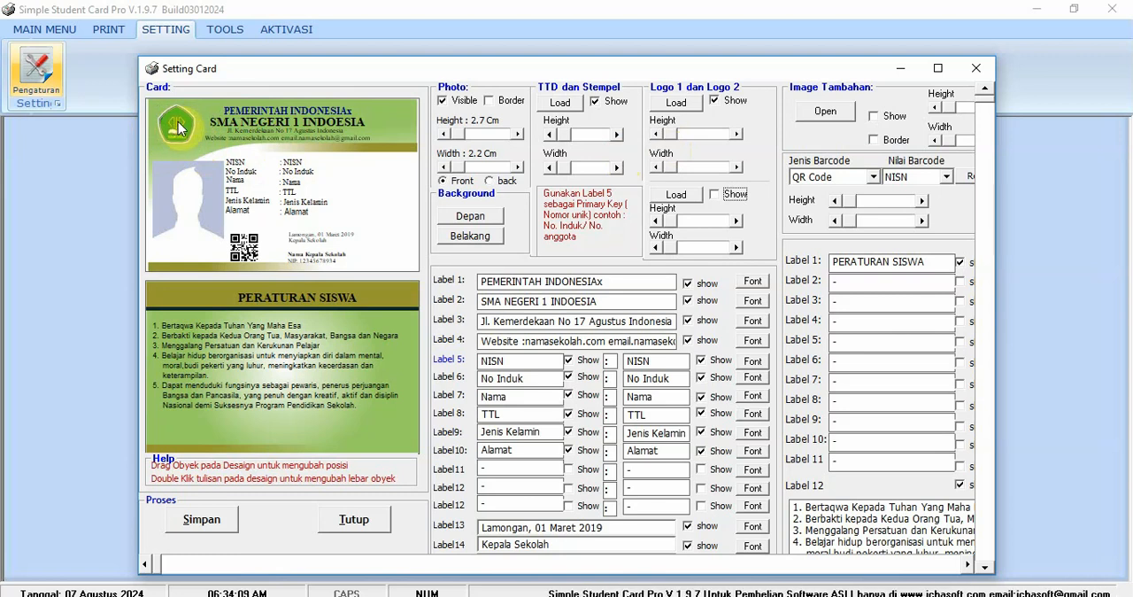
pyautogui.click(736, 135)
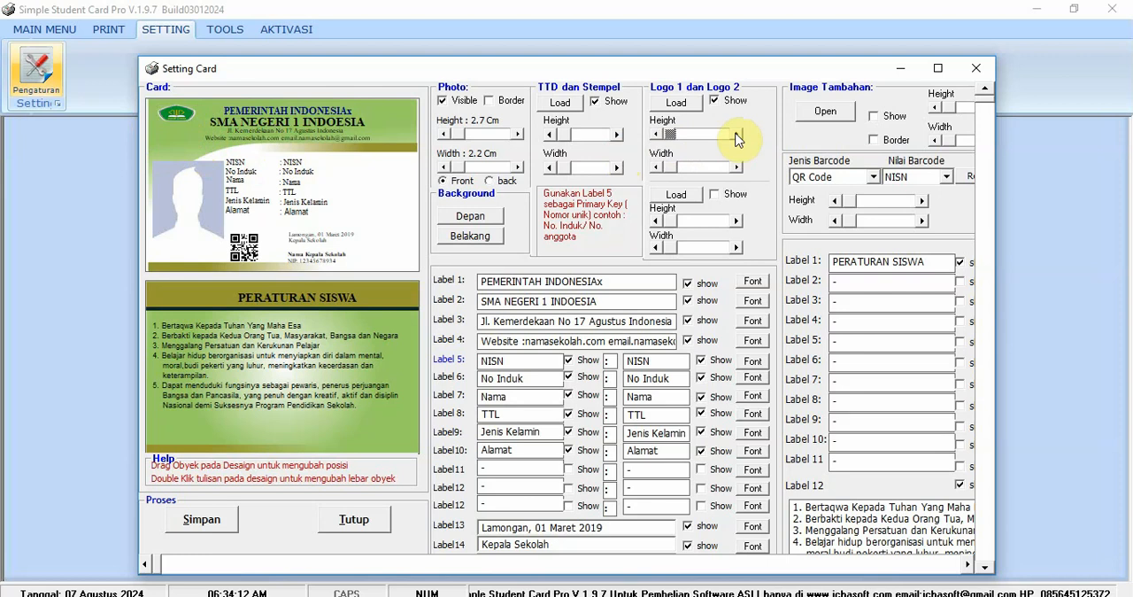
pyautogui.click(736, 135)
pyautogui.click(736, 135)
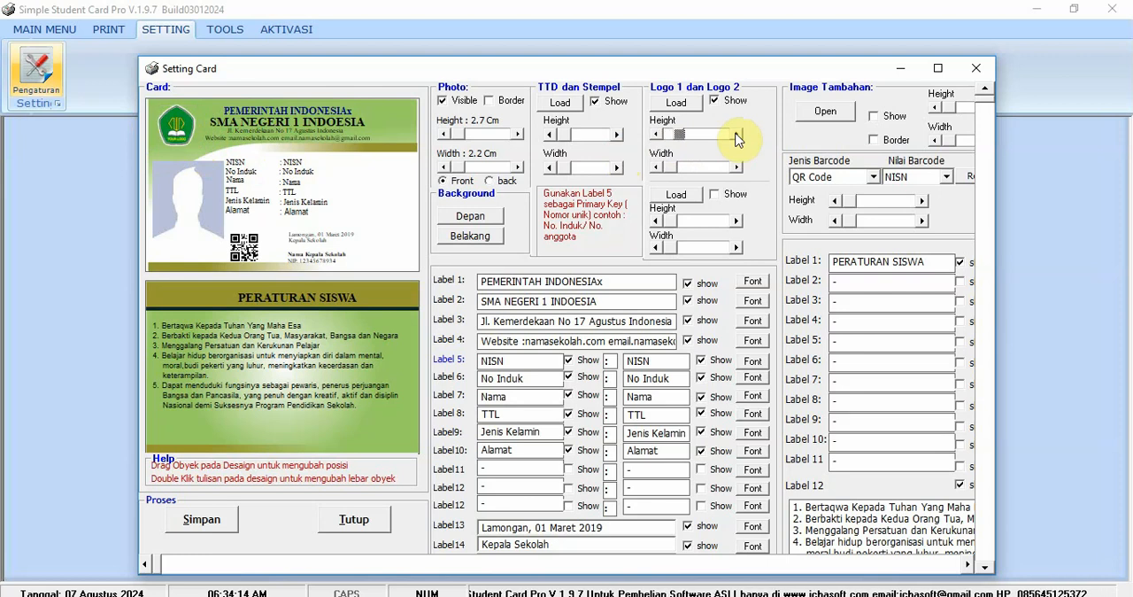
pyautogui.click(656, 134)
pyautogui.click(656, 134)
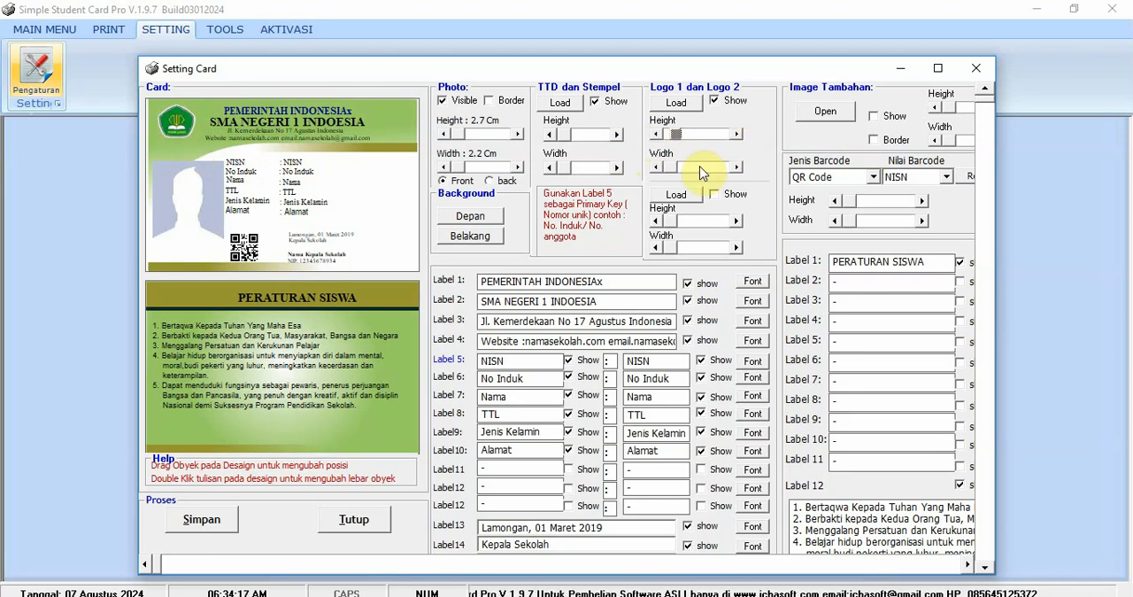
# - Make the first logo narrower and correct its height beside the header text
pyautogui.click(733, 169)
pyautogui.click(733, 169)
pyautogui.click(733, 169)
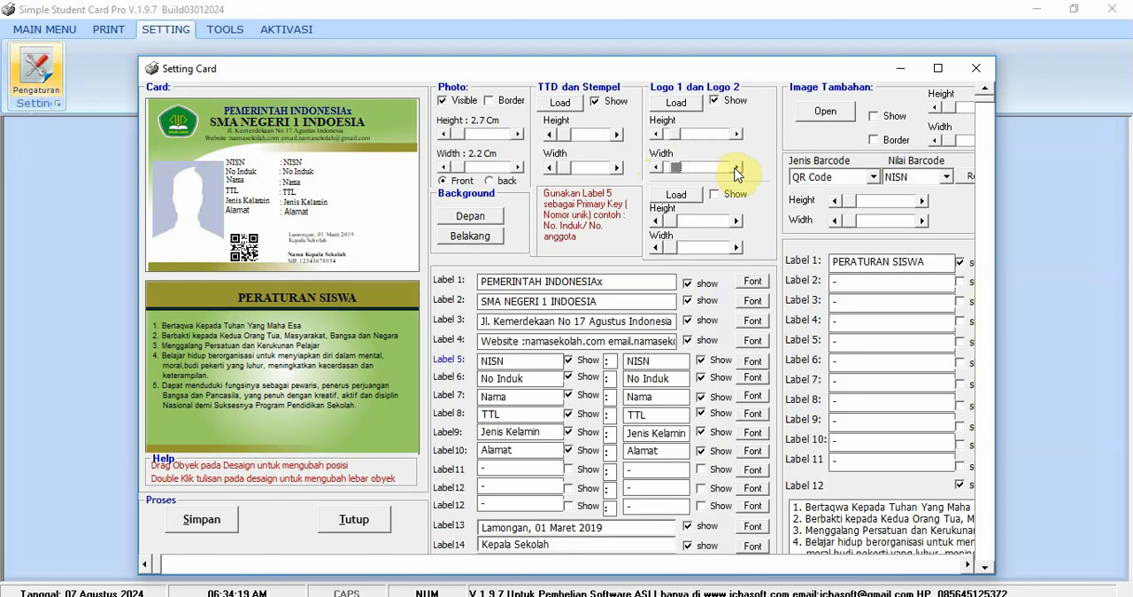
pyautogui.click(664, 170)
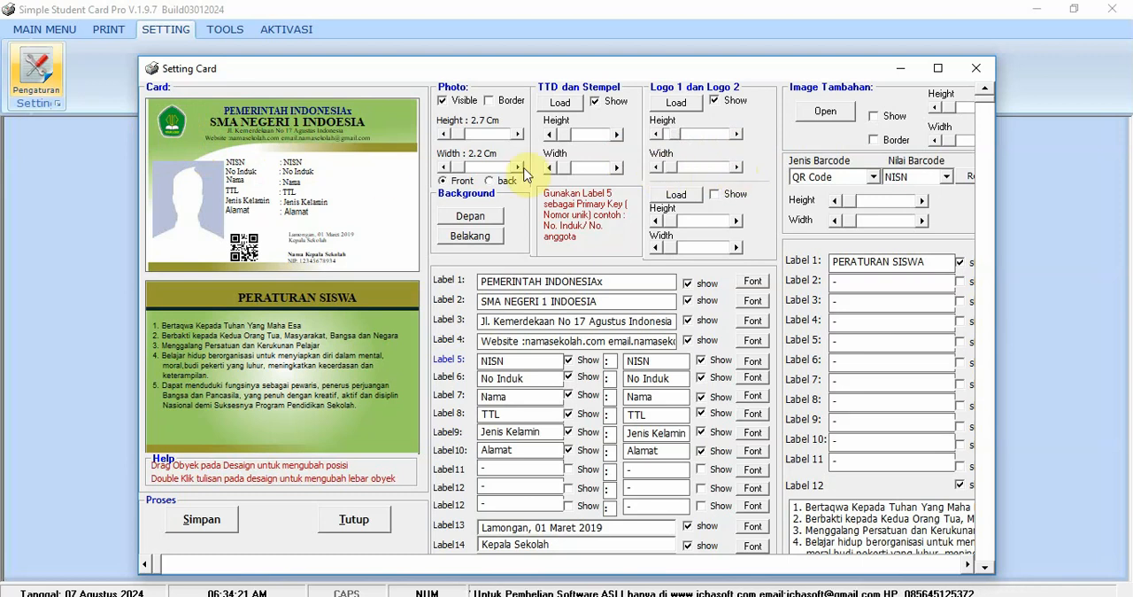
pyautogui.click(676, 135)
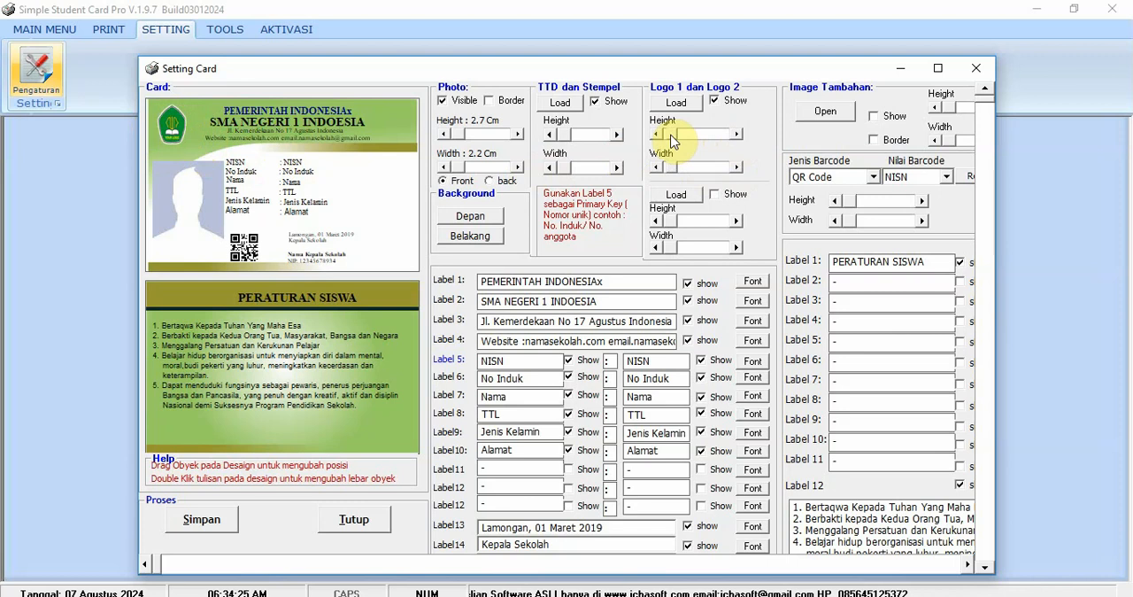
pyautogui.click(671, 134)
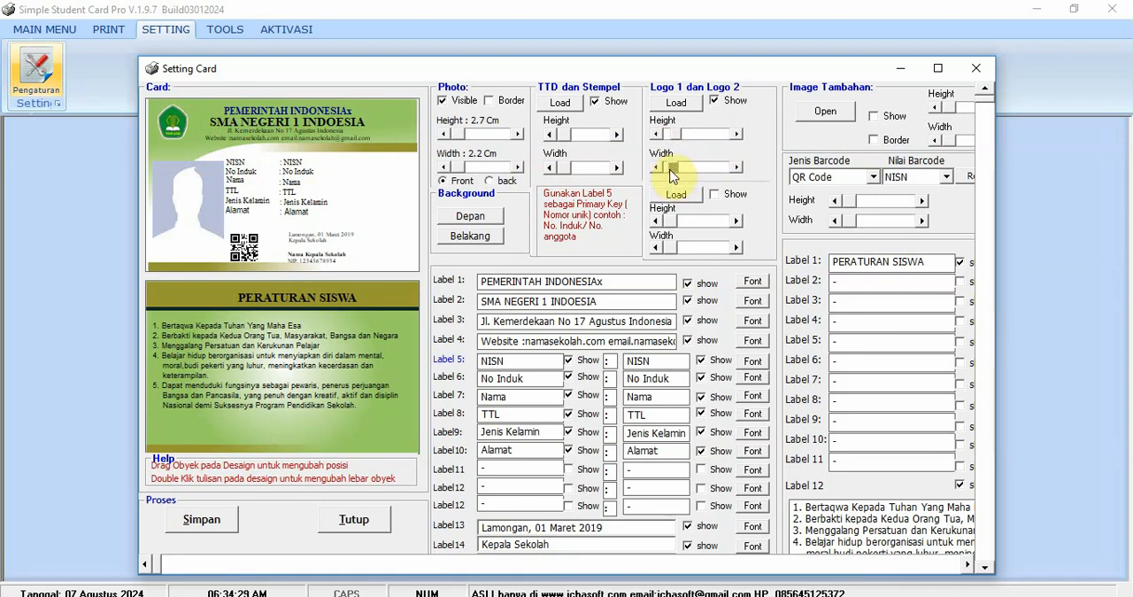
# - Fine-tune the first logo's width so it stays slim and in proportion to its height
pyautogui.moveTo(673, 175); pyautogui.dragTo(676, 175)
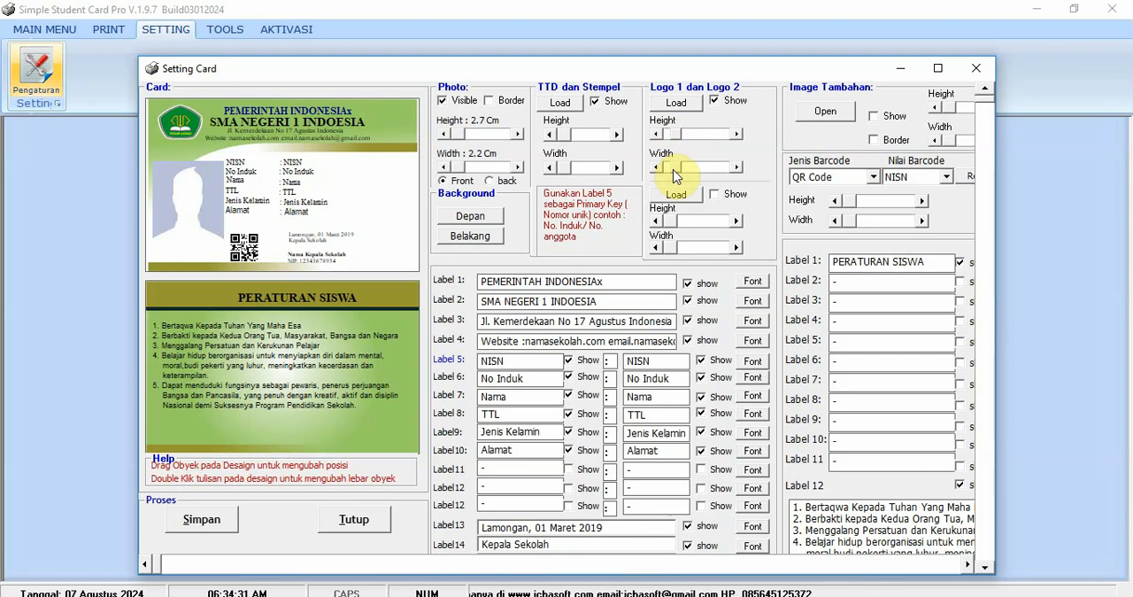
pyautogui.click(673, 168)
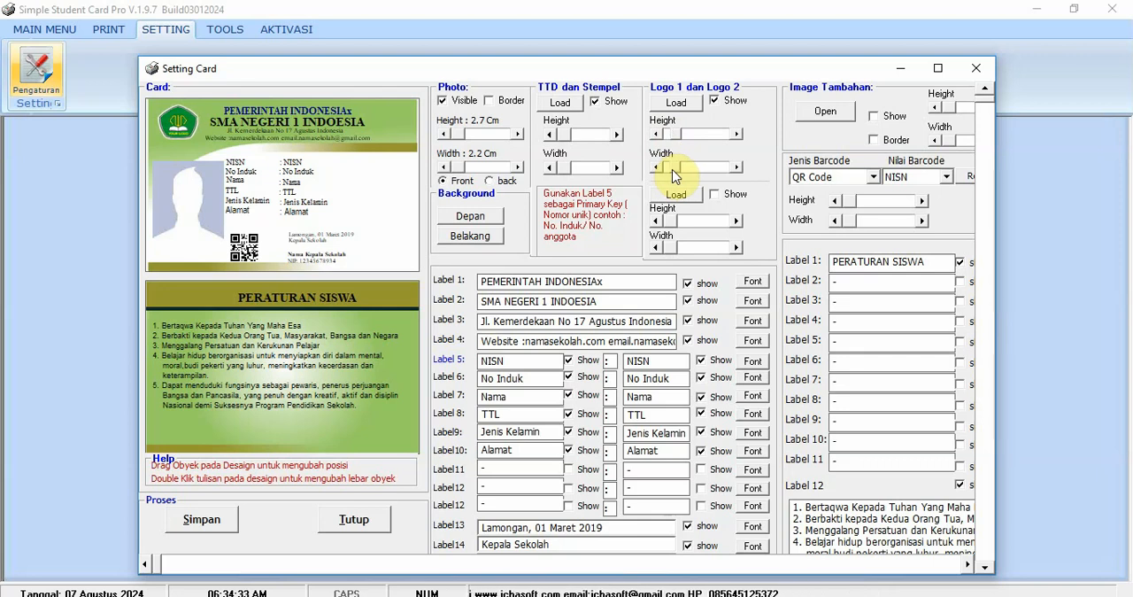
pyautogui.click(672, 171)
pyautogui.click(671, 170)
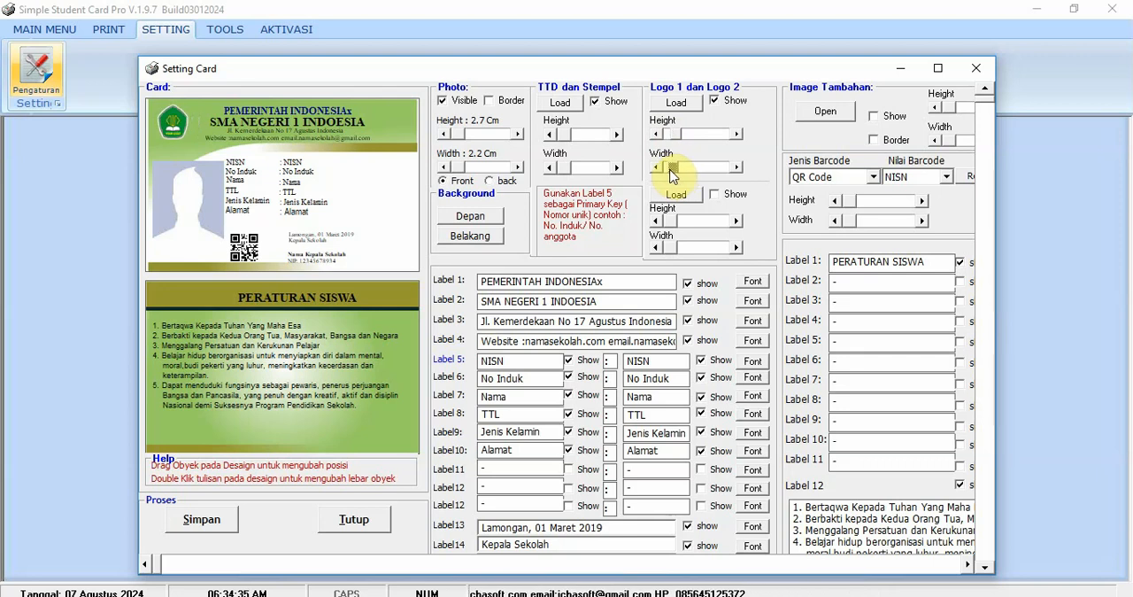
pyautogui.click(673, 170)
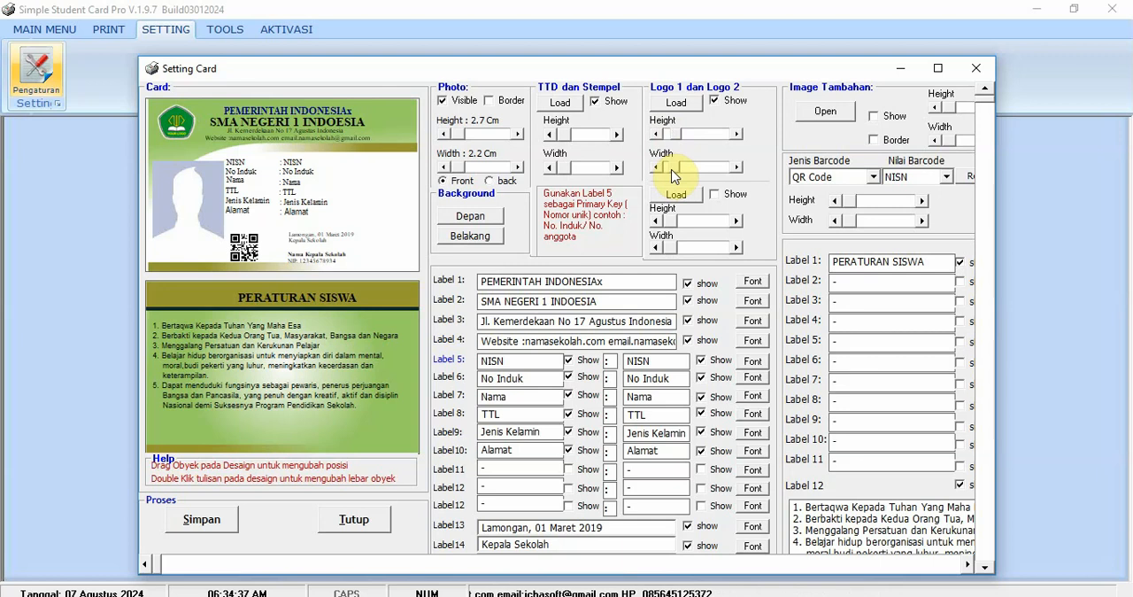
pyautogui.click(675, 138)
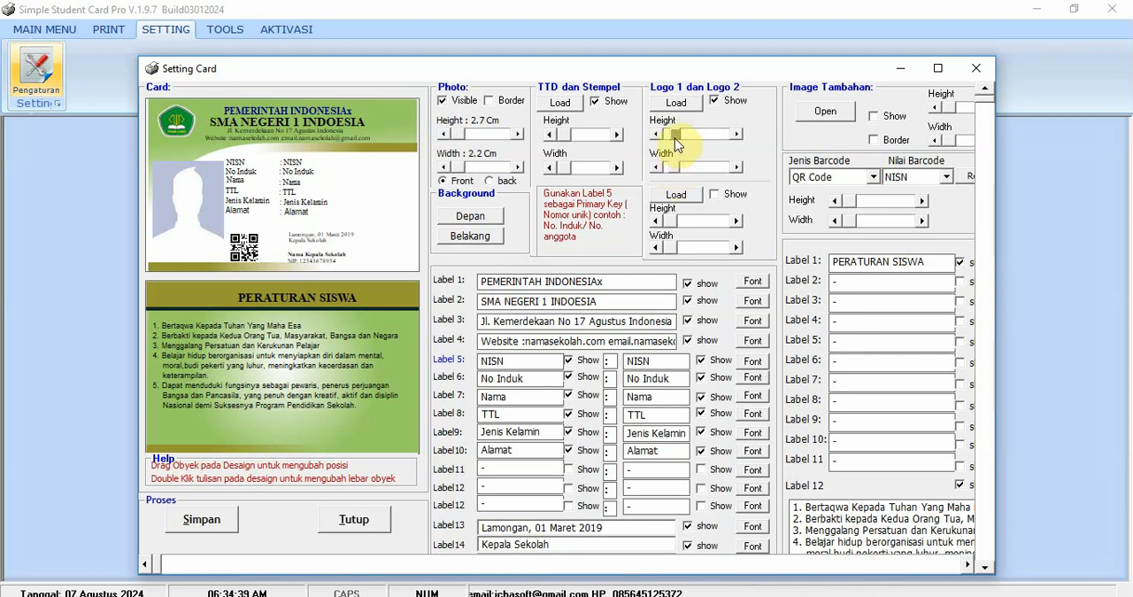
pyautogui.click(674, 169)
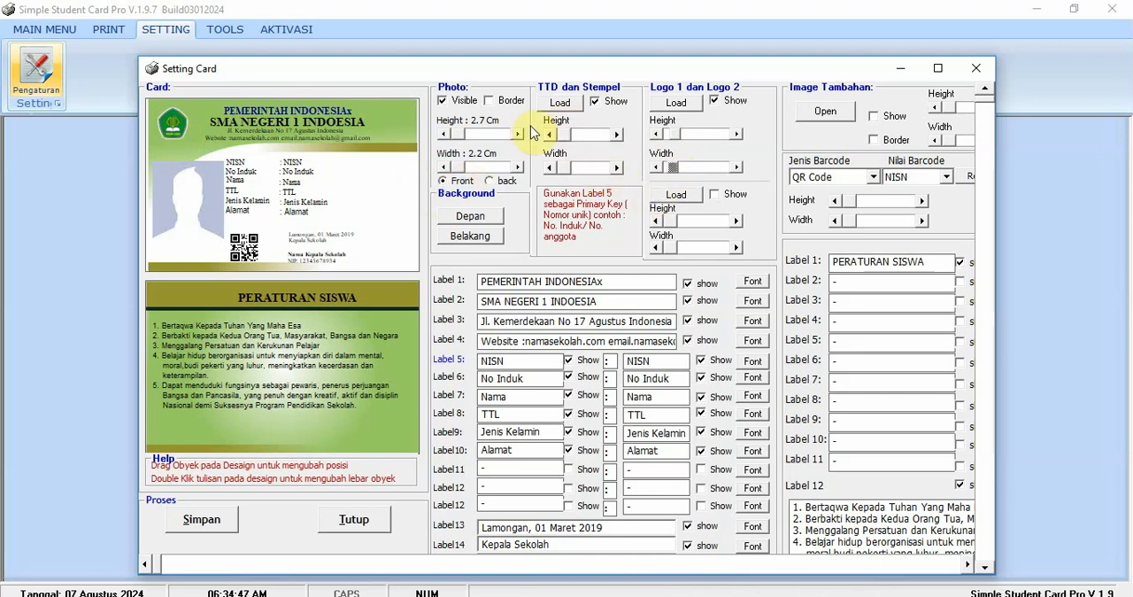
# - Load an image for the signature and stamp and keep it shown on the card front
pyautogui.click(594, 103)
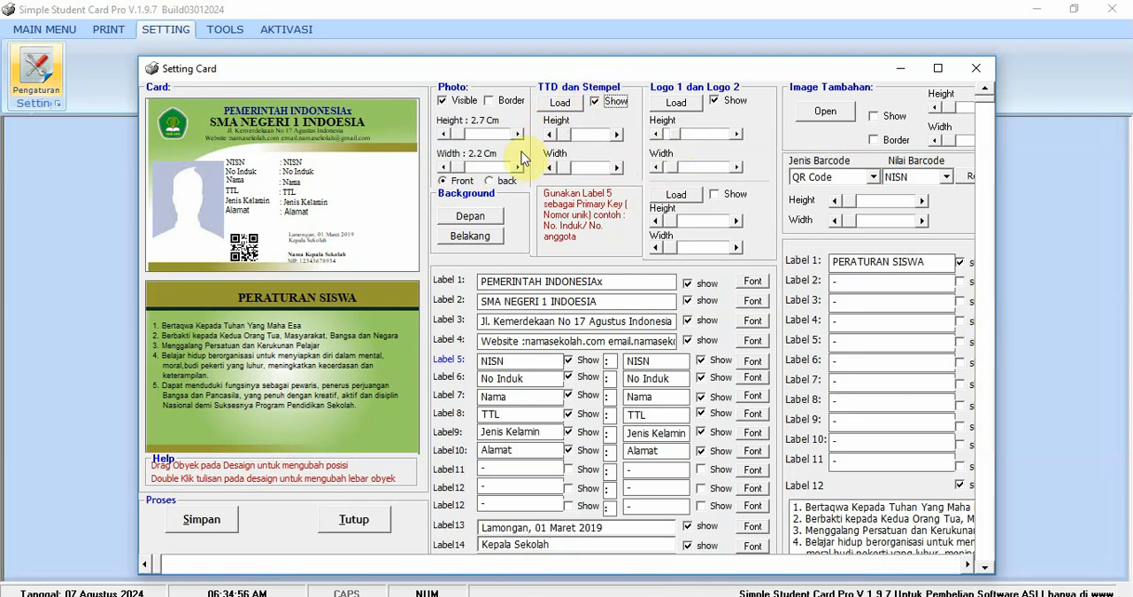
pyautogui.click(560, 102)
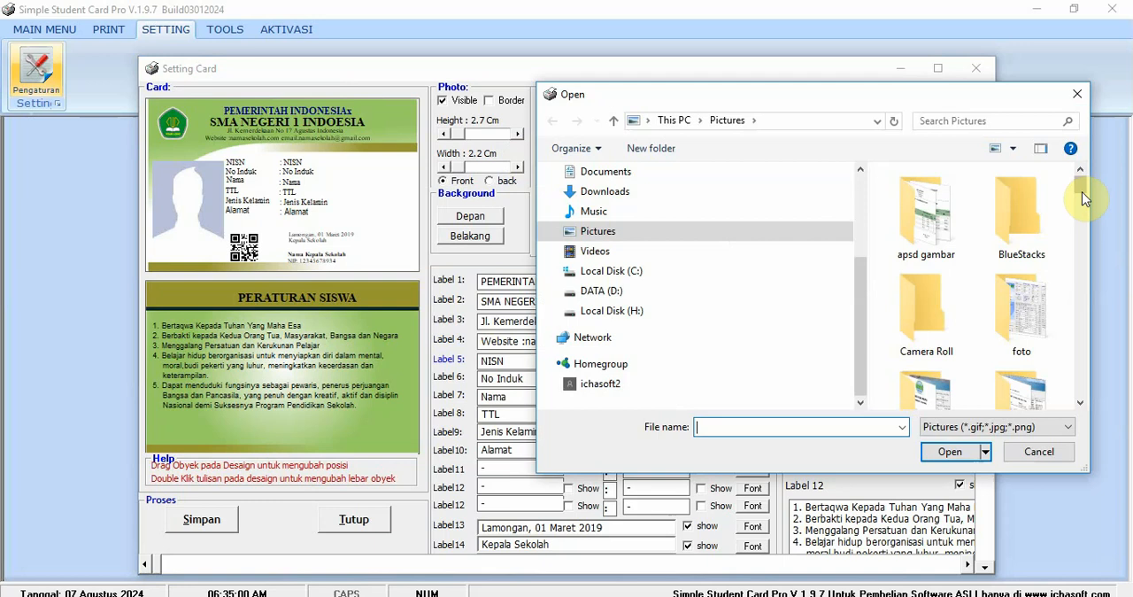
pyautogui.moveTo(1082, 192); pyautogui.dragTo(1072, 284)
pyautogui.doubleClick(925, 258)
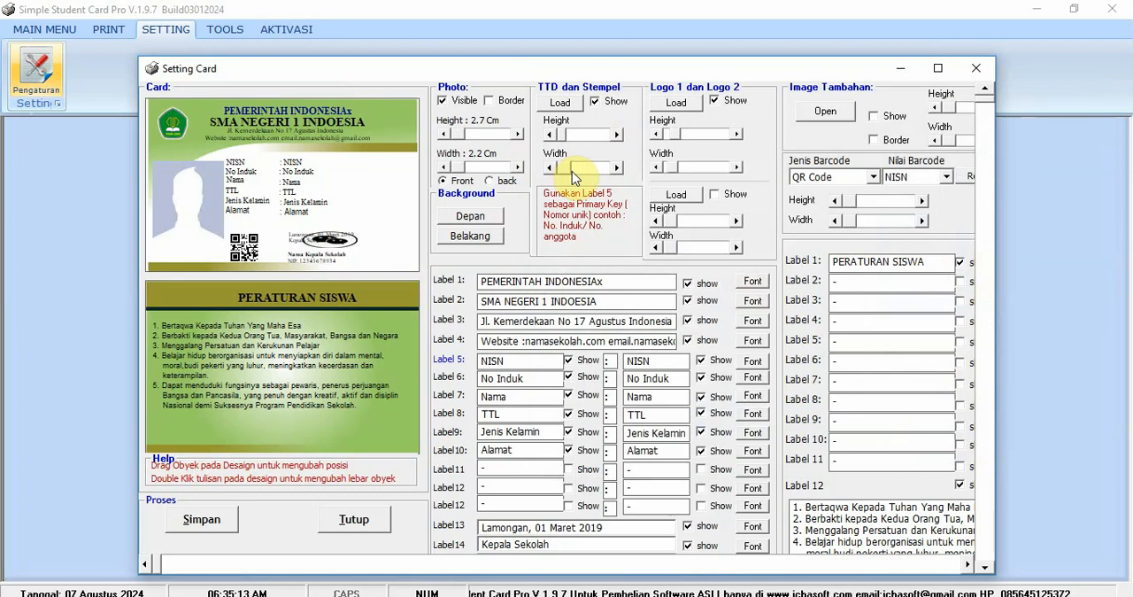
# - Adjust the signature and stamp image's width and height, and place it over the left part of the principal's signature block
pyautogui.moveTo(570, 169); pyautogui.dragTo(563, 169)
pyautogui.click(616, 168)
pyautogui.click(616, 168)
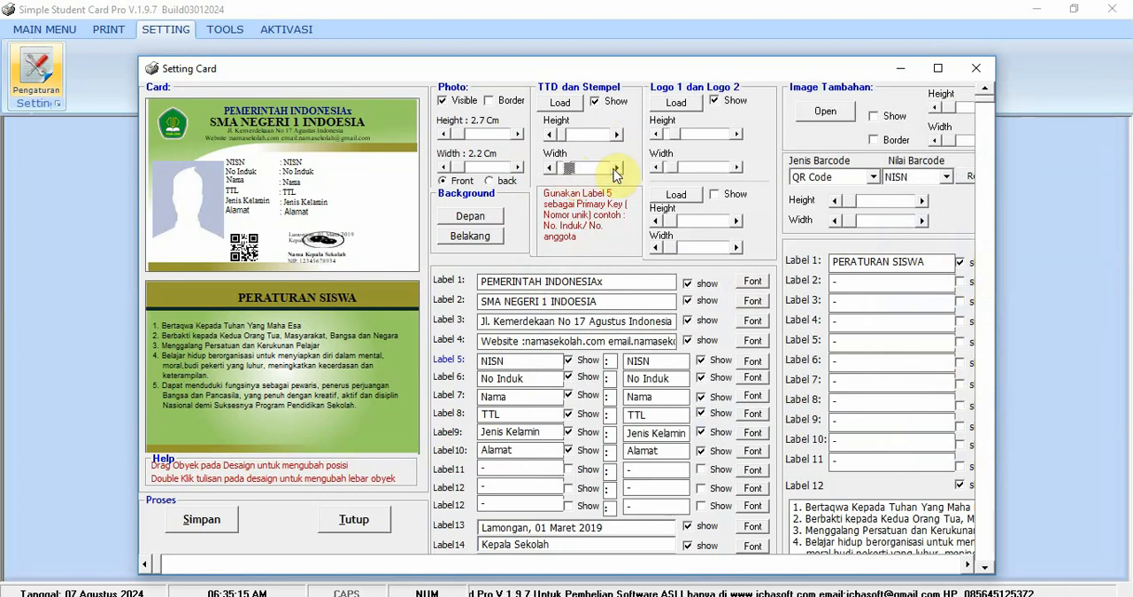
pyautogui.click(616, 136)
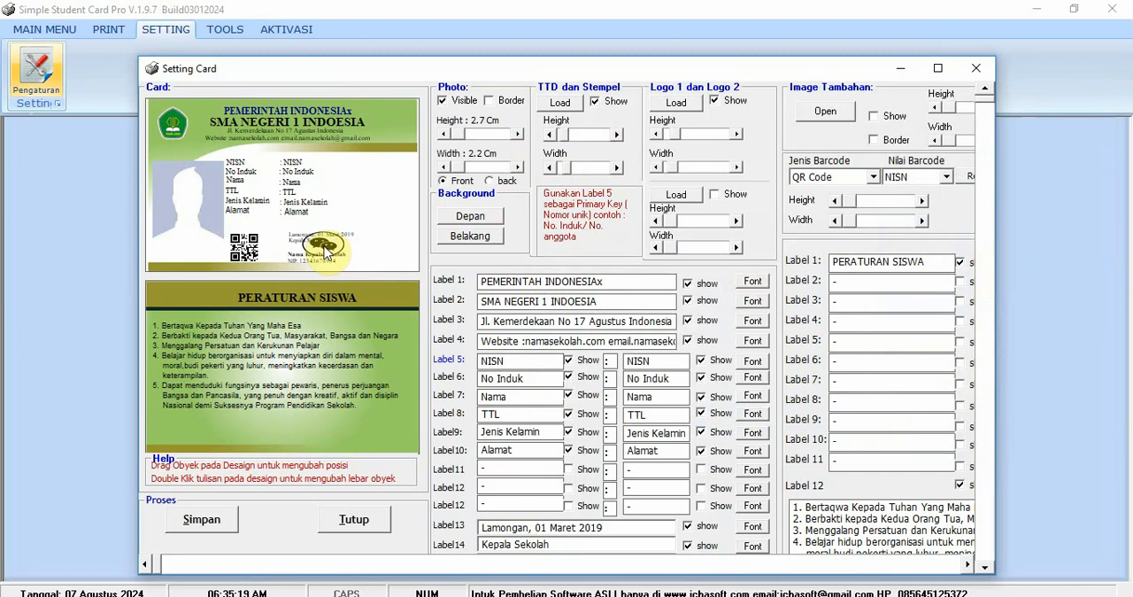
pyautogui.moveTo(326, 251); pyautogui.dragTo(292, 249)
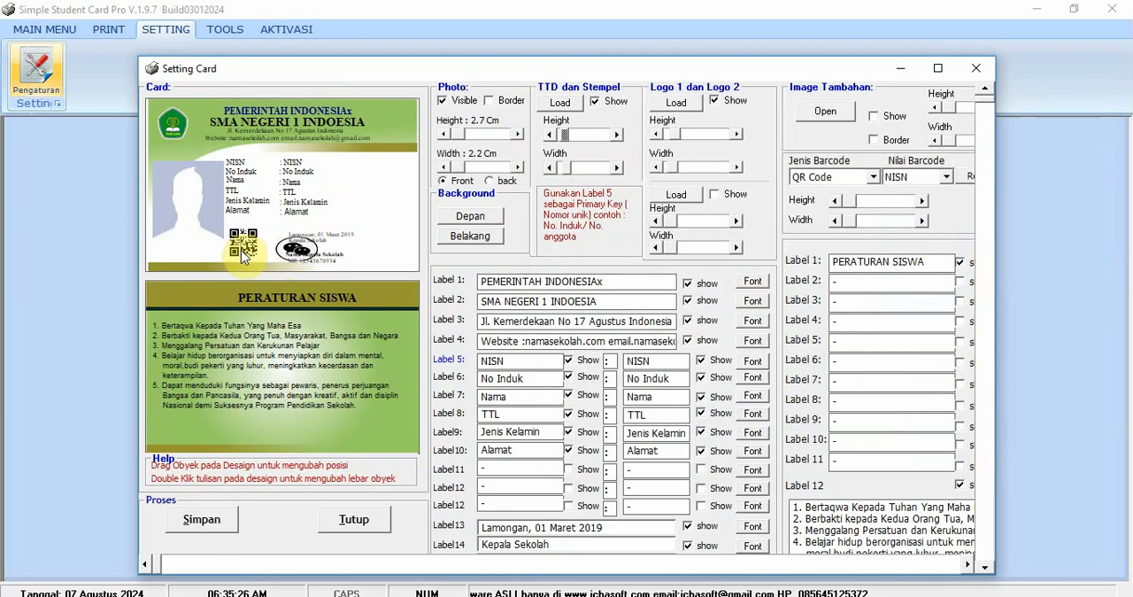
# - Try the Code 128 and Desable barcode types on the card front
pyautogui.click(820, 182)
pyautogui.click(819, 219)
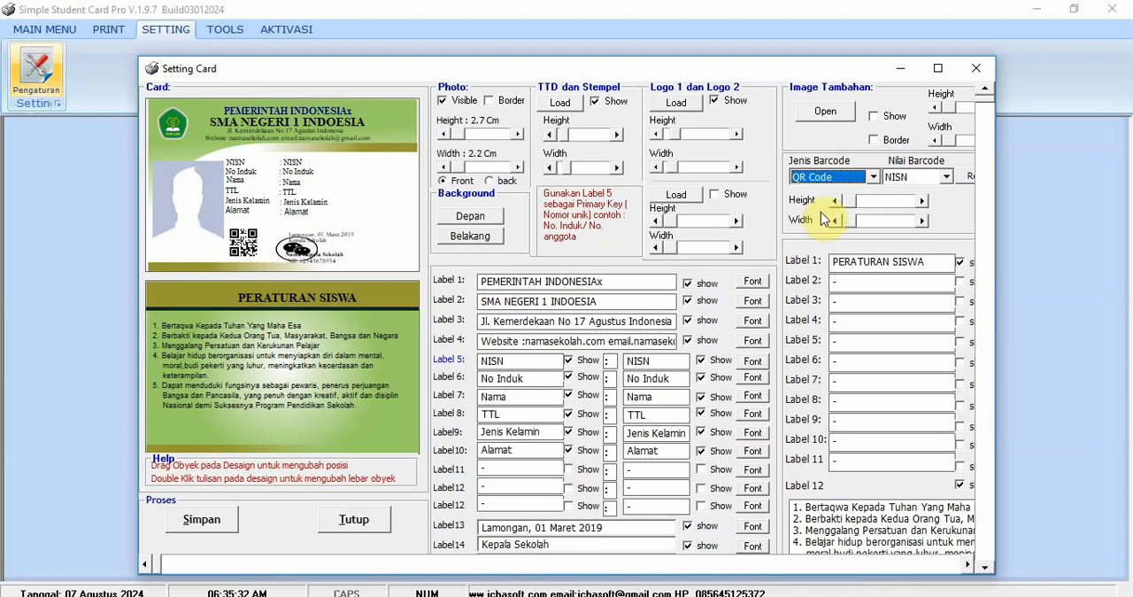
pyautogui.click(820, 177)
pyautogui.click(823, 204)
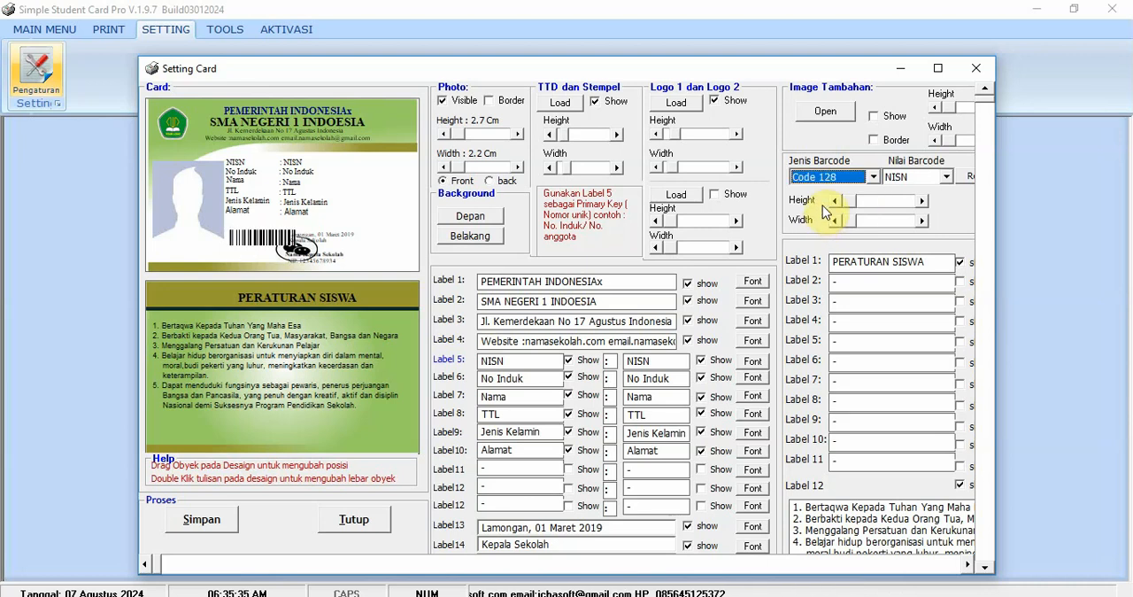
pyautogui.click(843, 180)
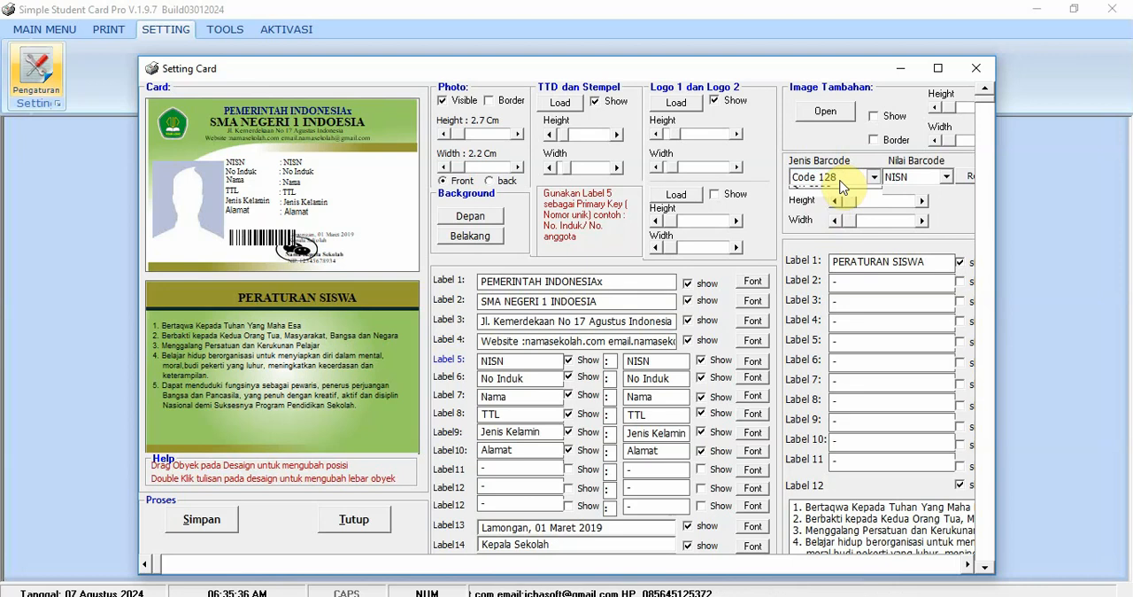
pyautogui.click(836, 191)
# - Set the barcode type to QR Code and its encoded value to All Data
pyautogui.click(836, 178)
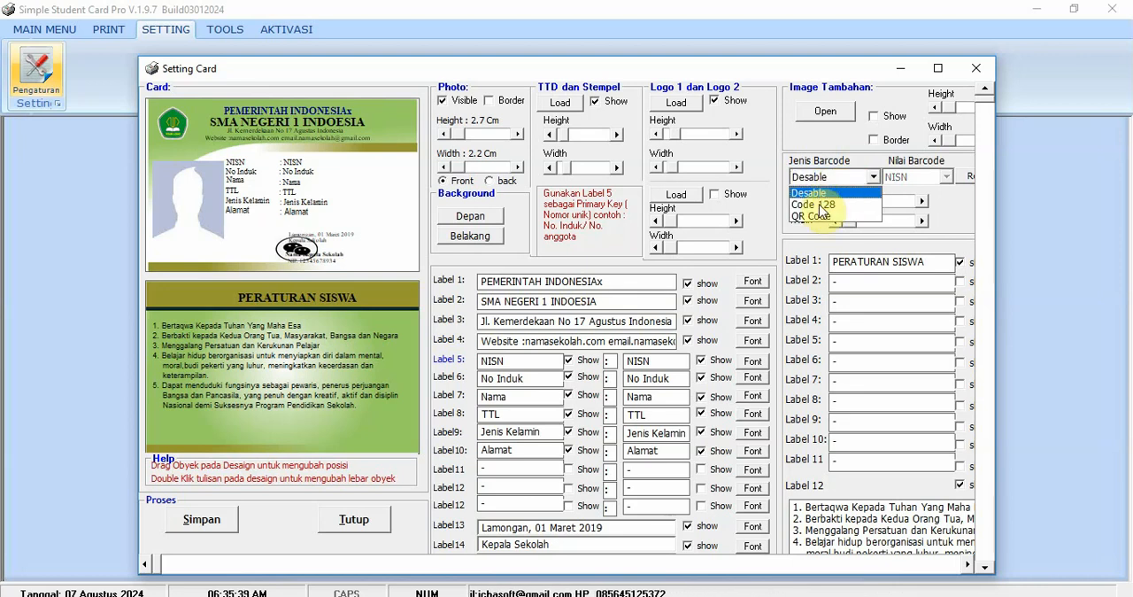
pyautogui.click(818, 219)
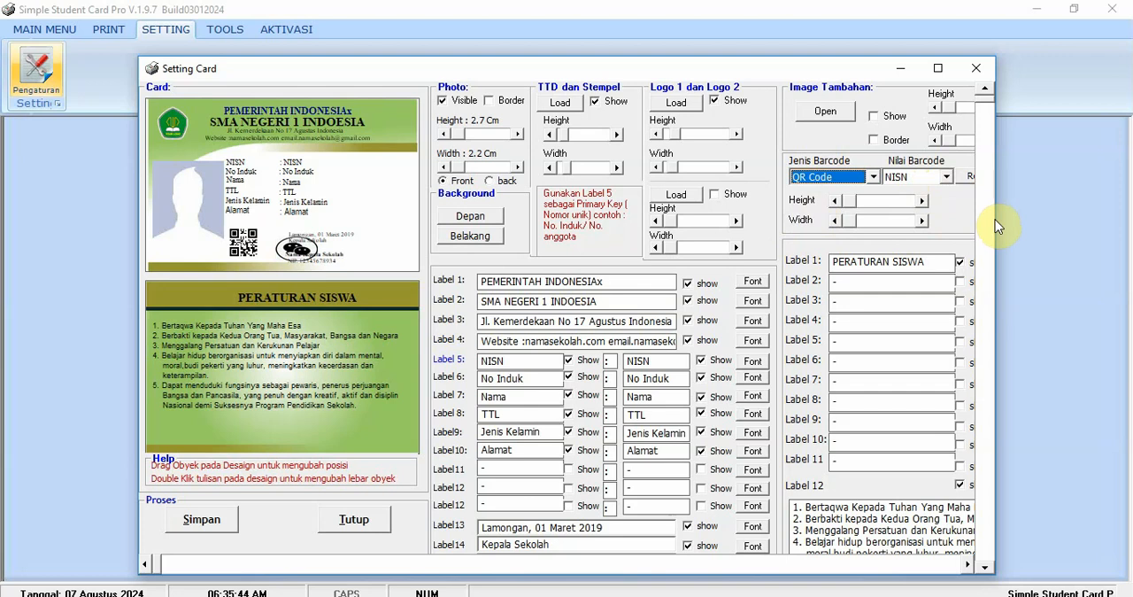
pyautogui.click(945, 178)
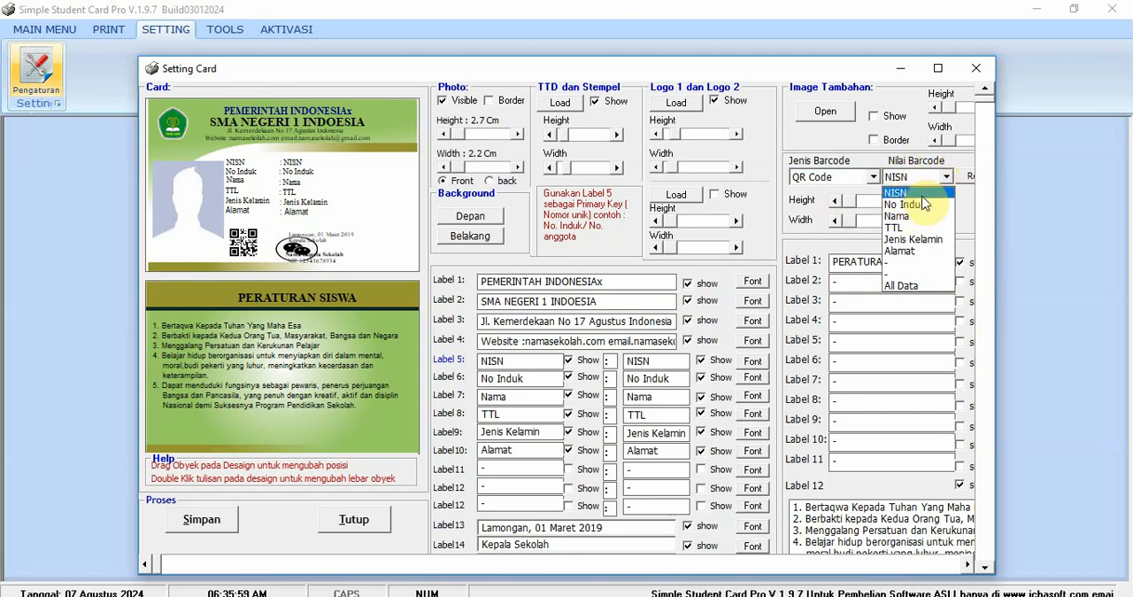
pyautogui.click(907, 286)
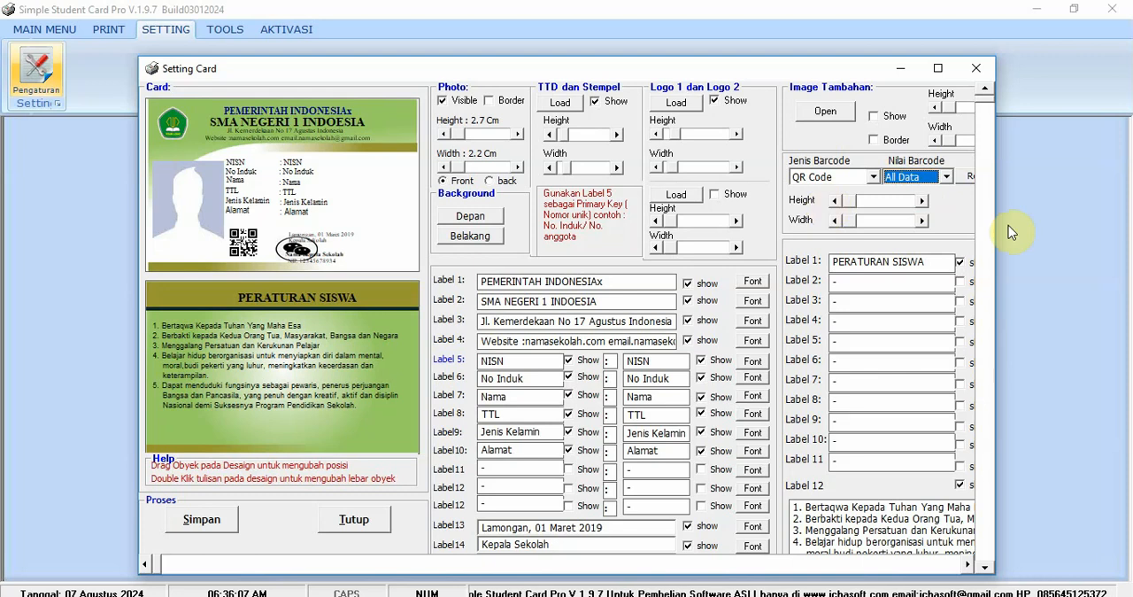
pyautogui.click(496, 377)
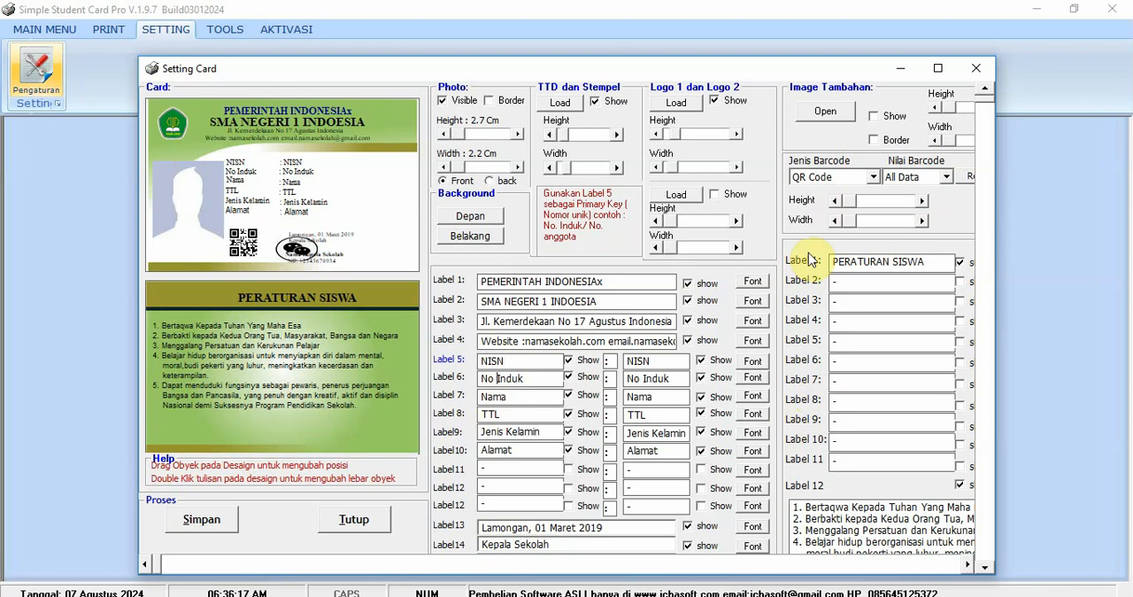
# - Adjust the QR code's height and width on the card front so it is slightly larger and square
pyautogui.click(855, 206)
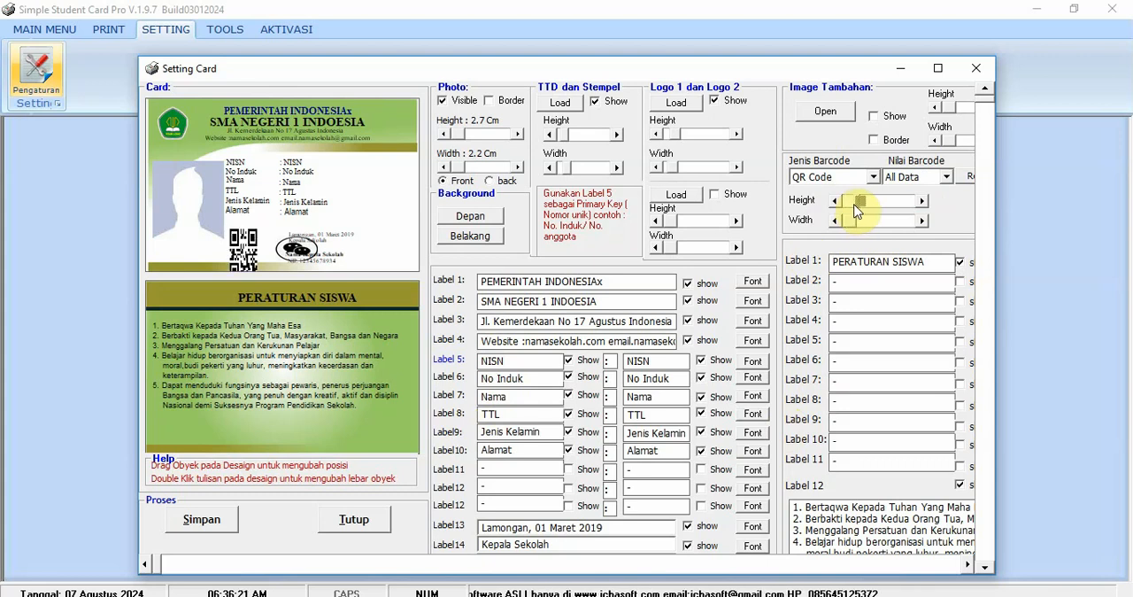
pyautogui.click(850, 204)
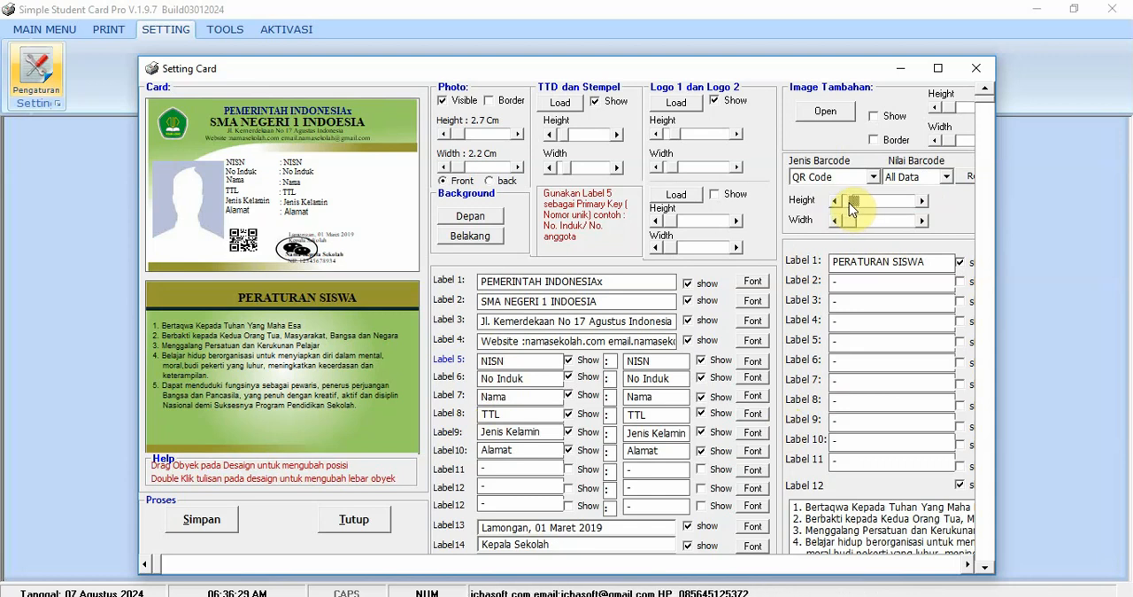
pyautogui.moveTo(849, 202); pyautogui.dragTo(847, 223)
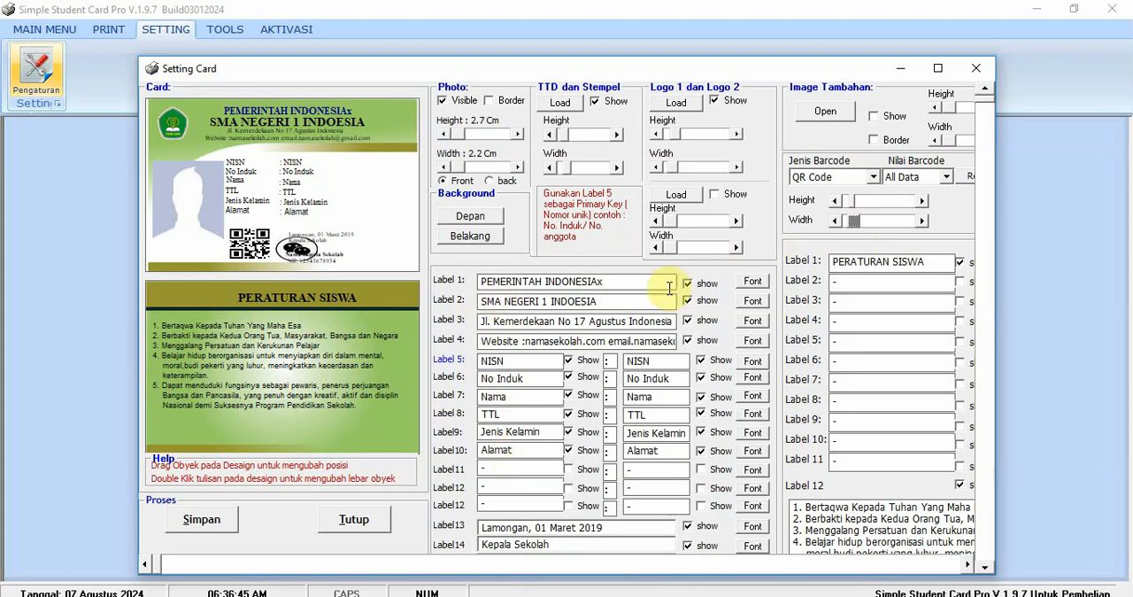
# - Correct Label 1's text to PEMERINTAH INDONESIA and keep it placed at the top of the card header
pyautogui.click(622, 288)
pyautogui.press('BackSpace')
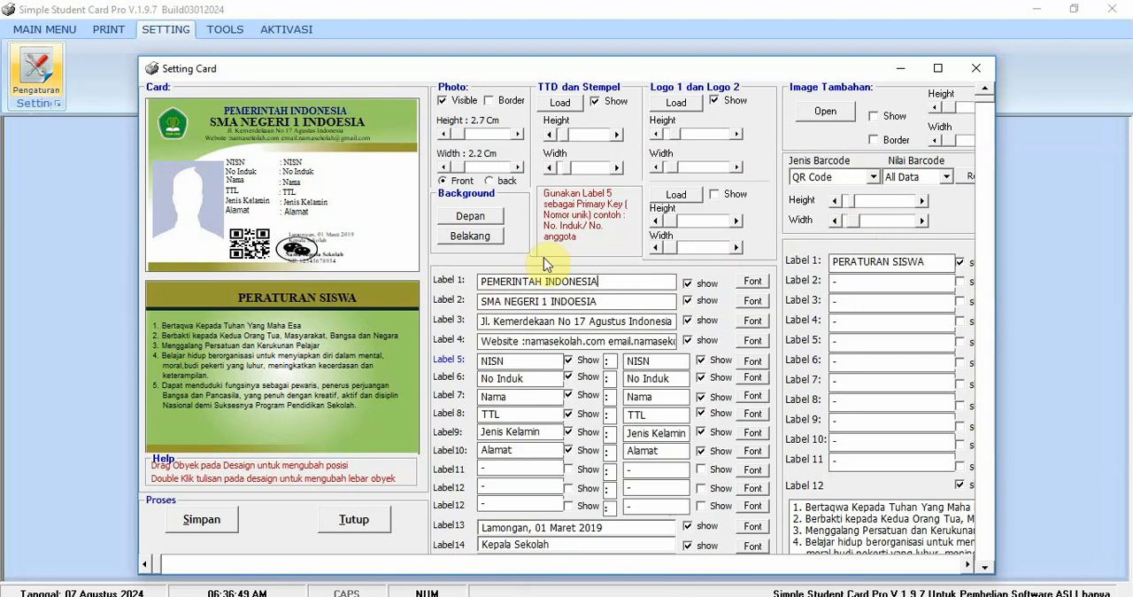
pyautogui.click(279, 111)
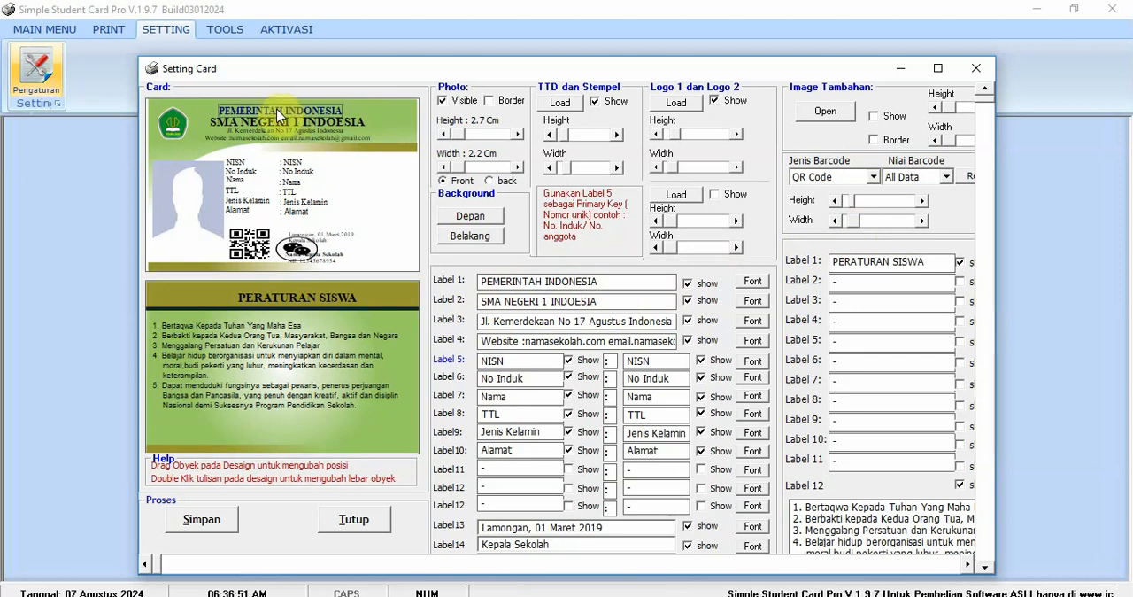
pyautogui.moveTo(279, 110); pyautogui.dragTo(285, 113)
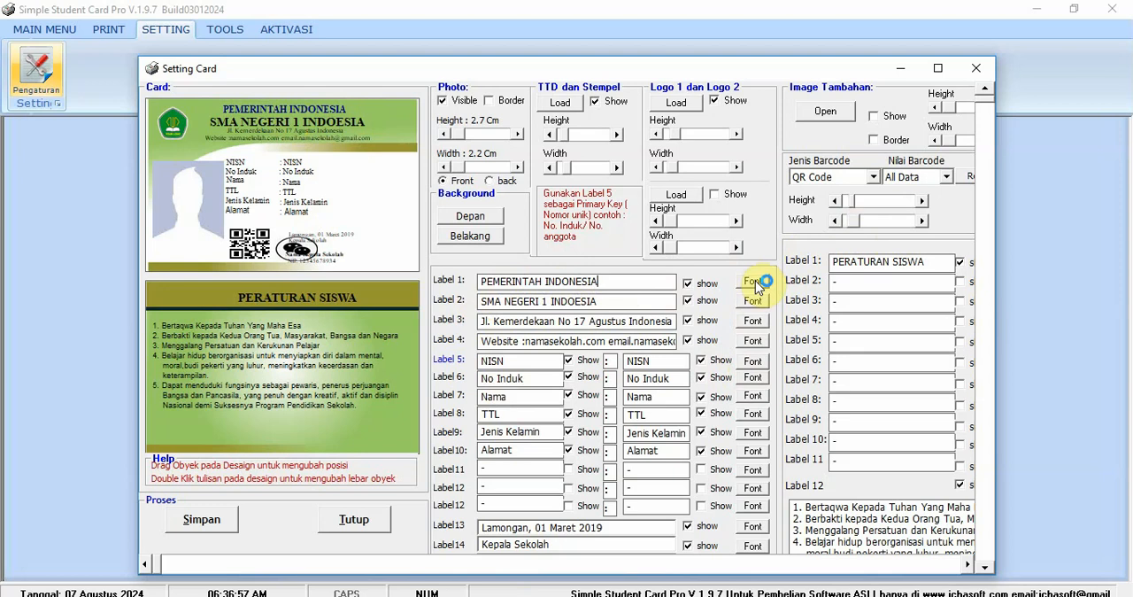
# - Set Label 1's font to Cambria Math with the color Navy
pyautogui.click(752, 282)
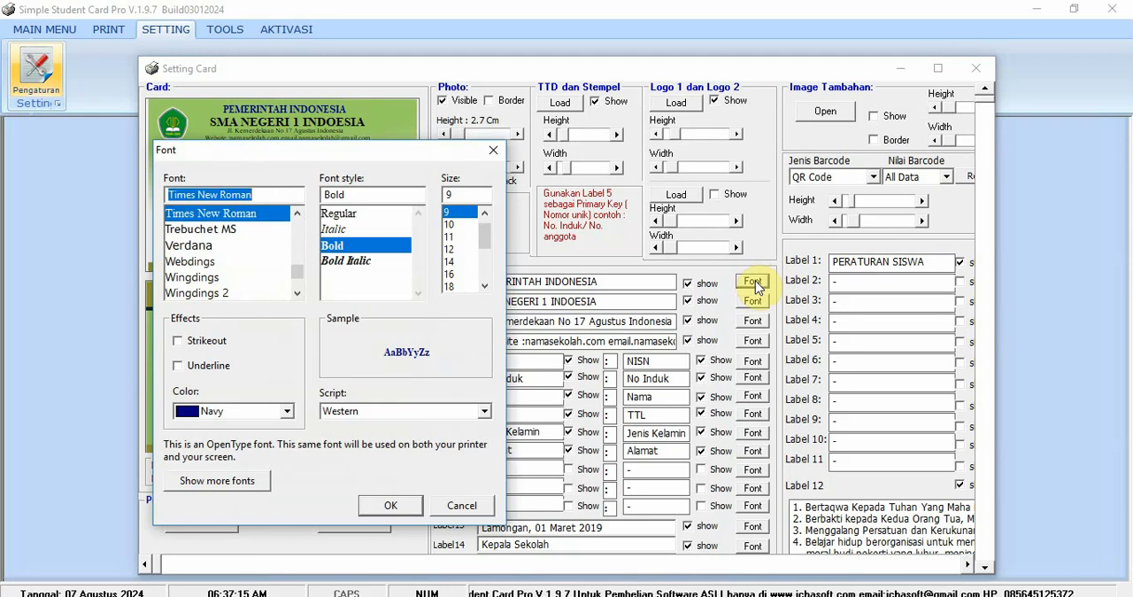
pyautogui.moveTo(324, 156); pyautogui.dragTo(831, 139)
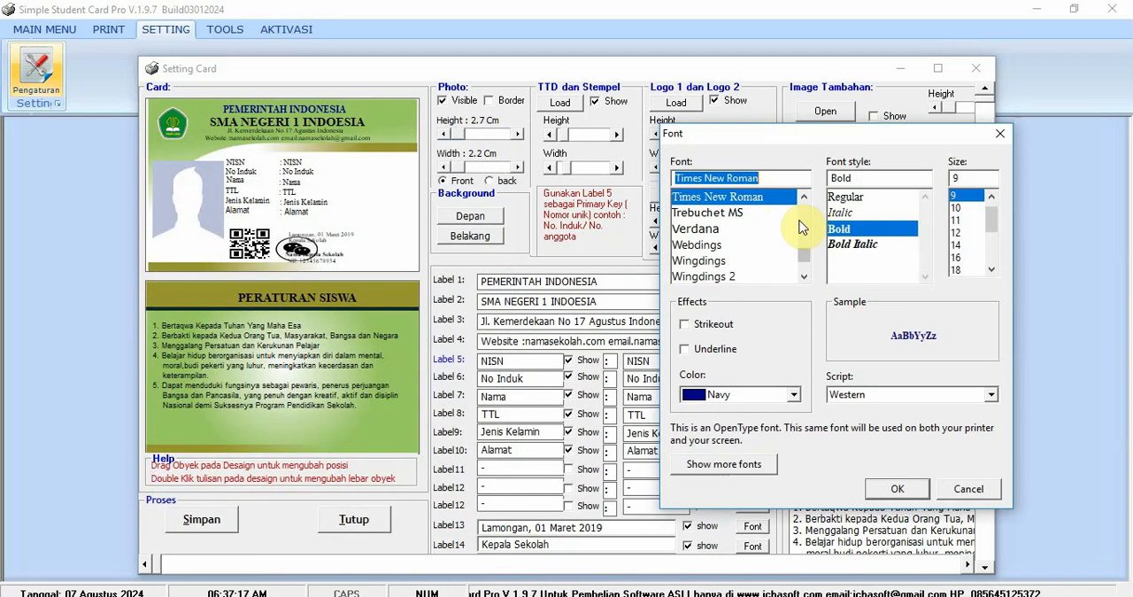
pyautogui.moveTo(804, 256); pyautogui.dragTo(800, 229)
pyautogui.click(739, 198)
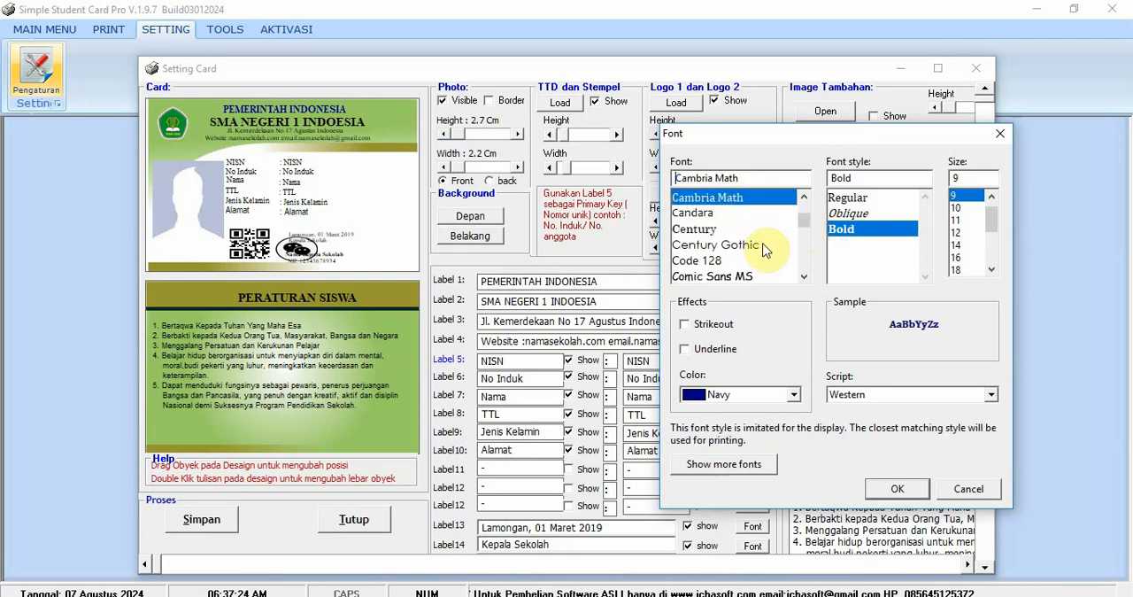
pyautogui.click(795, 396)
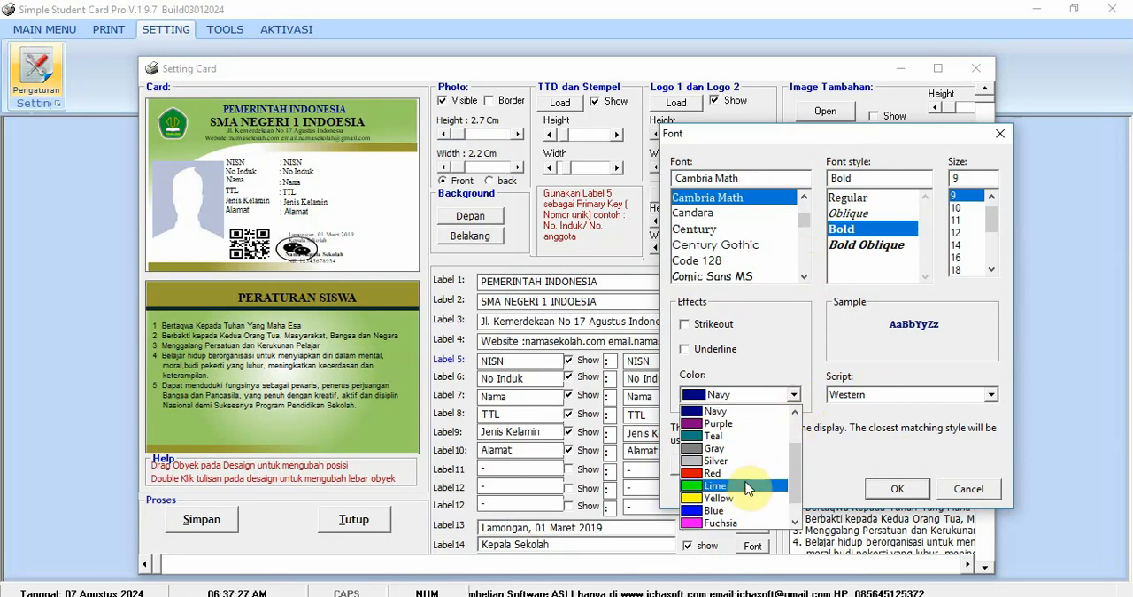
pyautogui.click(751, 410)
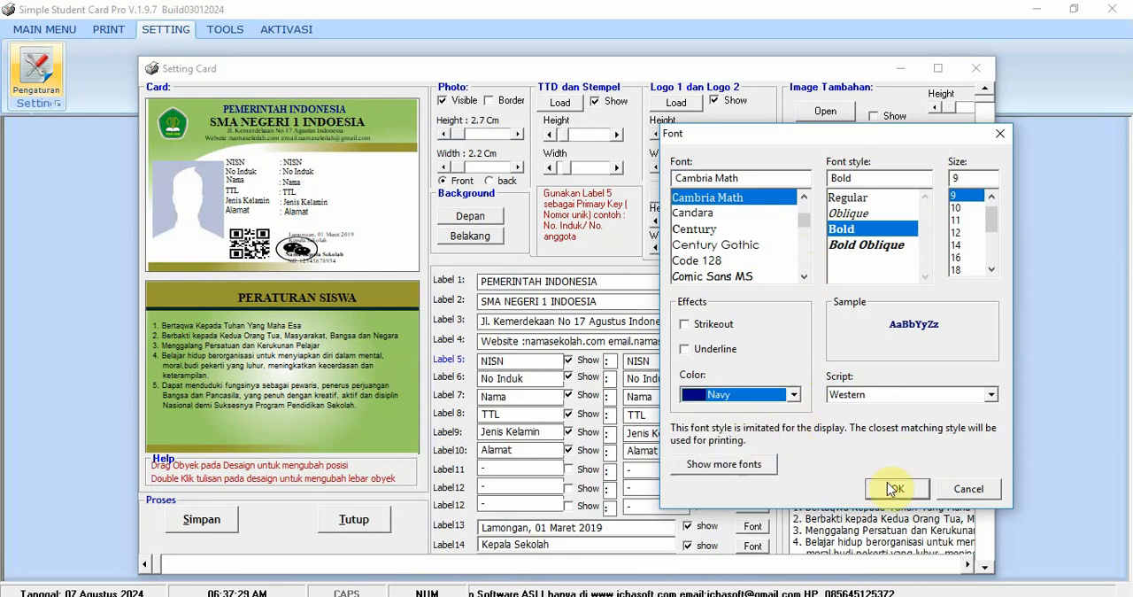
pyautogui.click(894, 488)
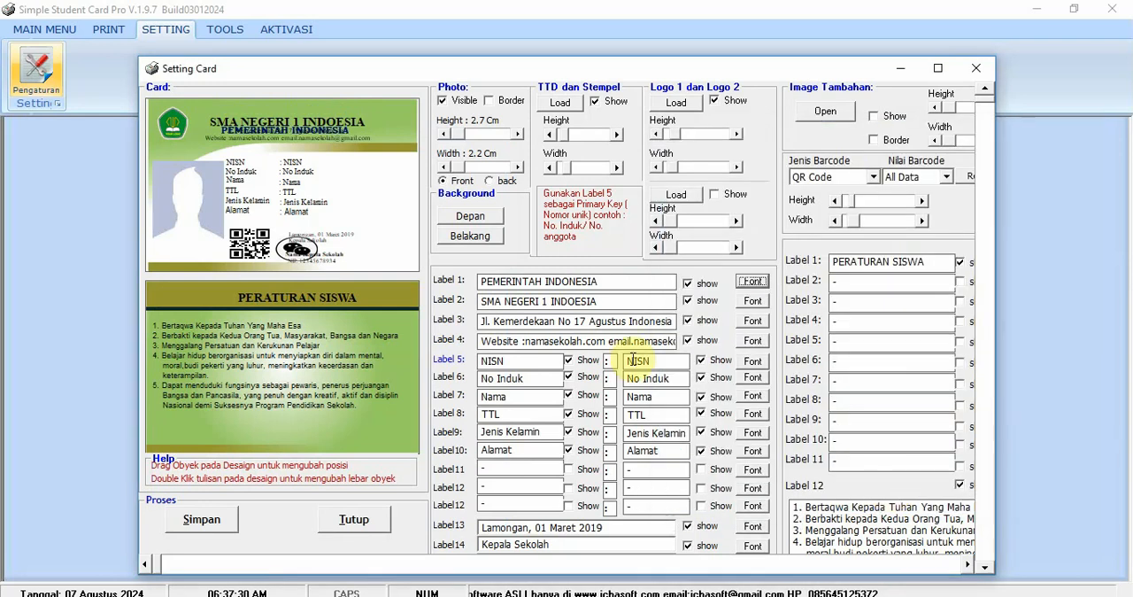
# - Move the PEMERINTAH INDONESIA line back to the top of the header, above the school name, and rearrange the header lines
pyautogui.moveTo(331, 128)
pyautogui.mouseDown()
pyautogui.moveTo(331, 90)
pyautogui.moveTo(315, 140)
pyautogui.moveTo(317, 126)
pyautogui.mouseUp()
pyautogui.moveTo(316, 112)
pyautogui.mouseDown()
pyautogui.moveTo(308, 143)
pyautogui.moveTo(307, 100)
pyautogui.moveTo(307, 113)
pyautogui.mouseUp()
pyautogui.click(323, 124)
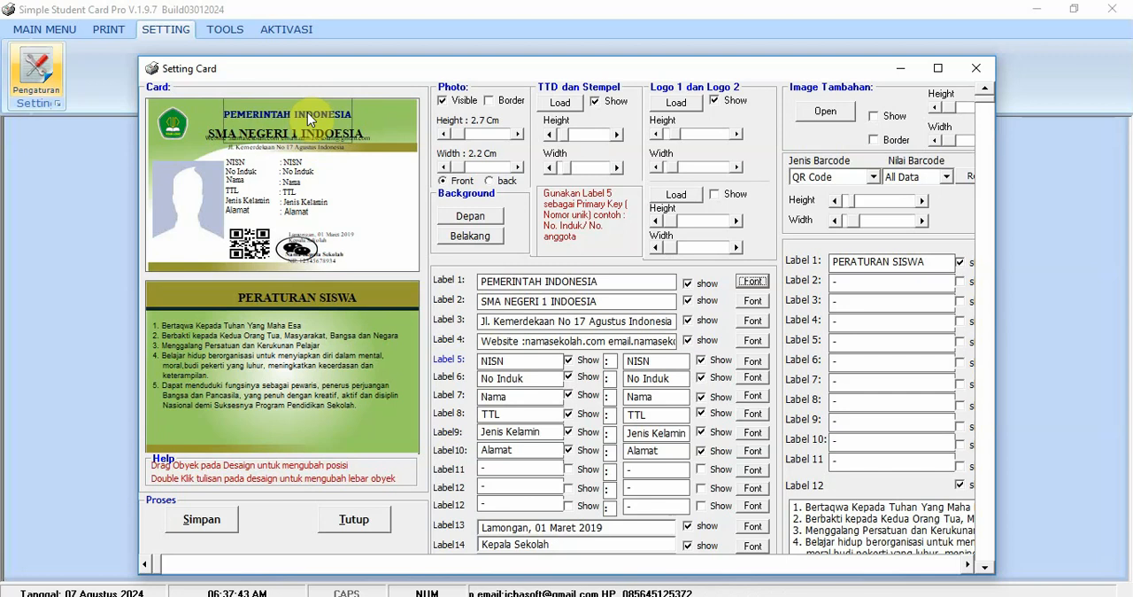
# - Change Label 1's font to Century Gothic and move the SMA NEGERI 1 INDOESIA line up in the header
pyautogui.click(752, 281)
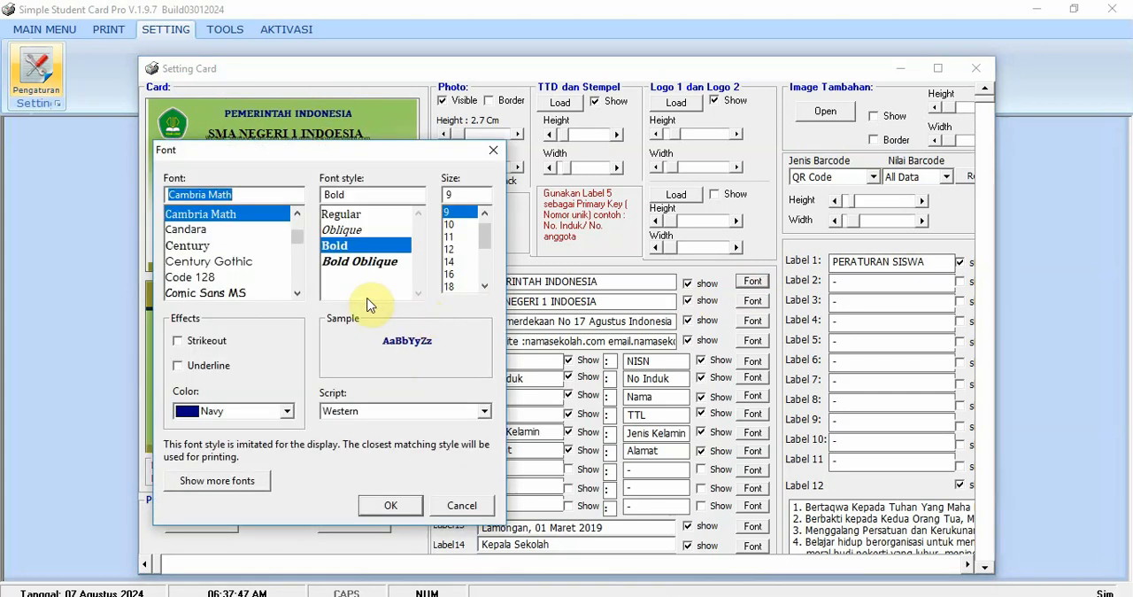
pyautogui.click(217, 228)
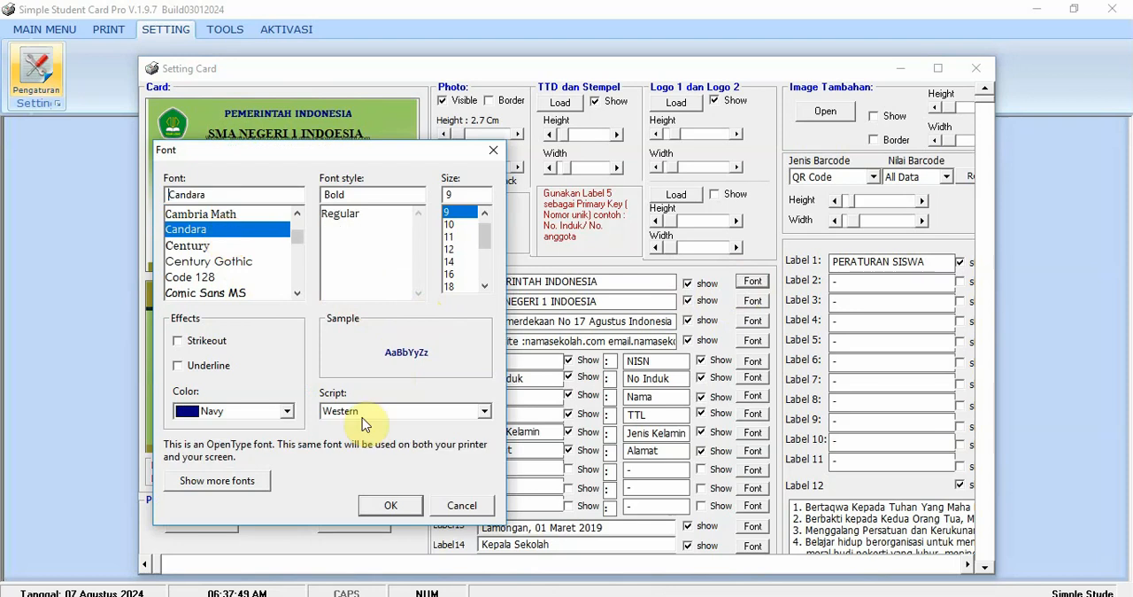
pyautogui.click(223, 261)
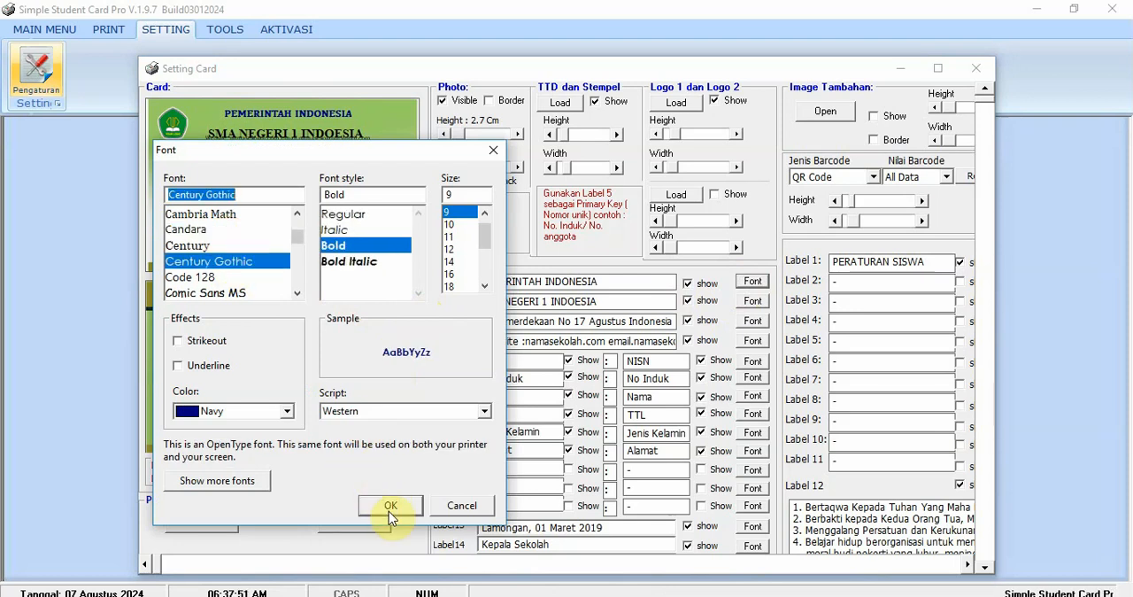
pyautogui.click(389, 505)
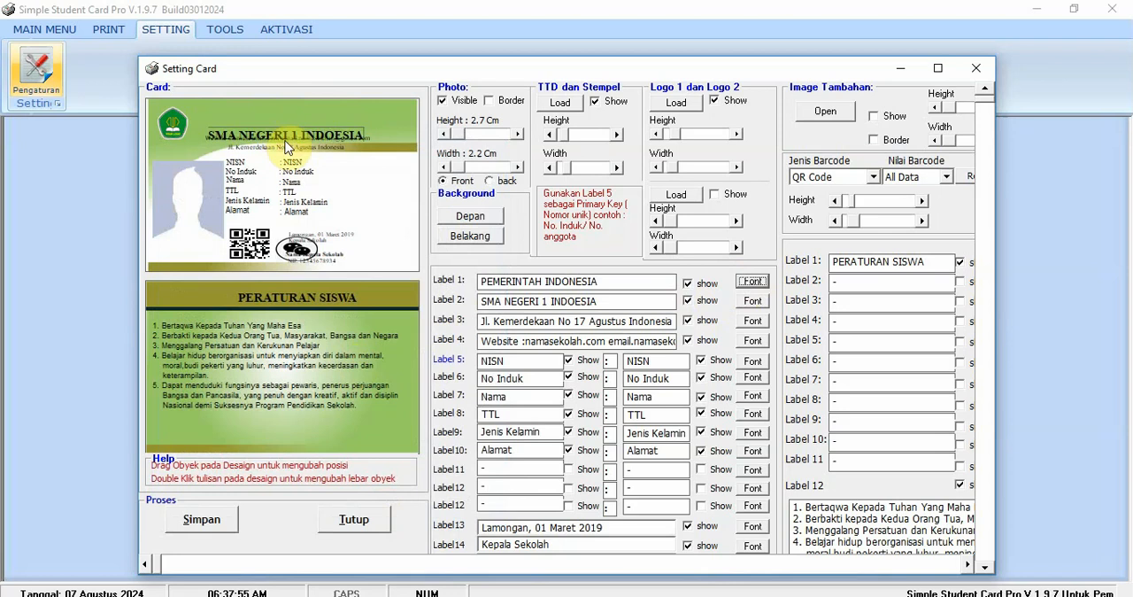
pyautogui.moveTo(286, 134)
pyautogui.mouseDown()
pyautogui.moveTo(289, 144)
pyautogui.moveTo(292, 121)
pyautogui.mouseUp()
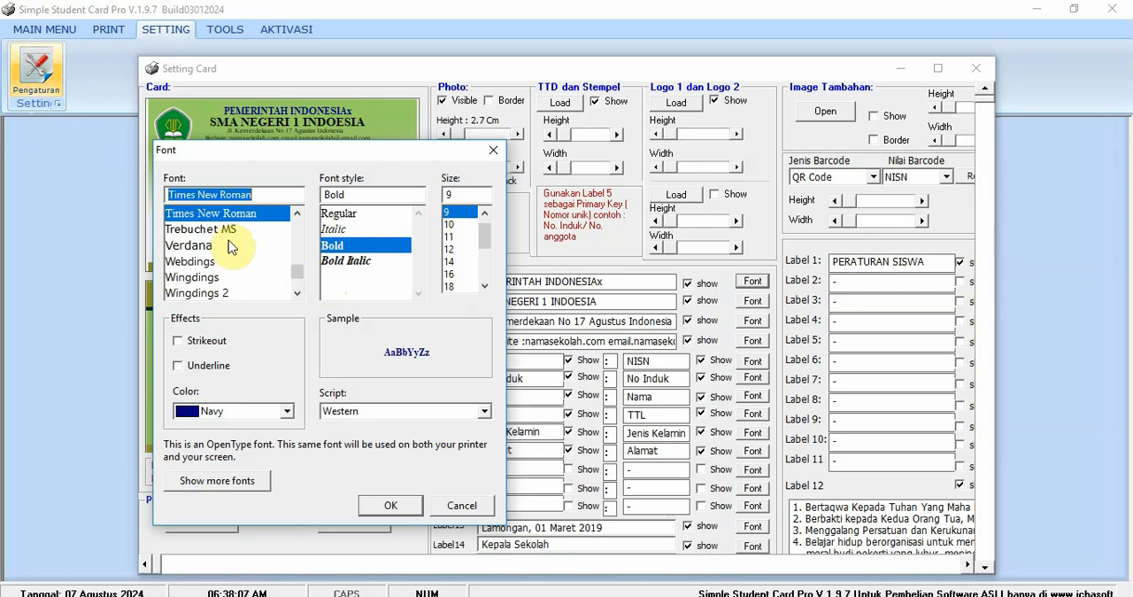
# - Set Label 1's font to Century Gothic and correct its text to PEMERINTAH INDONESIA
pyautogui.write('c')
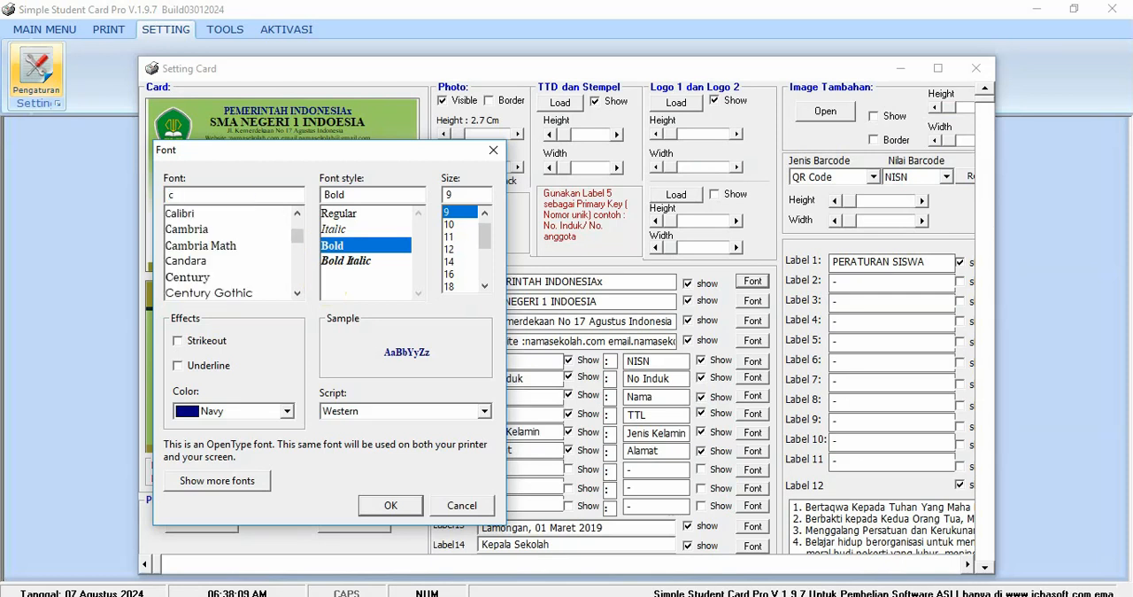
pyautogui.click(221, 293)
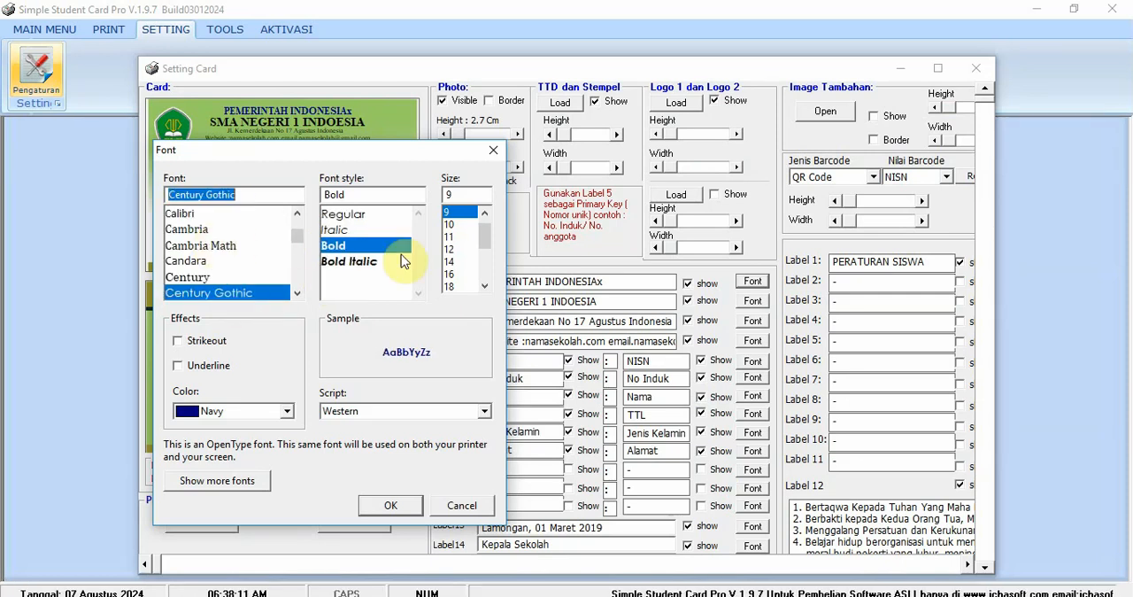
pyautogui.click(392, 506)
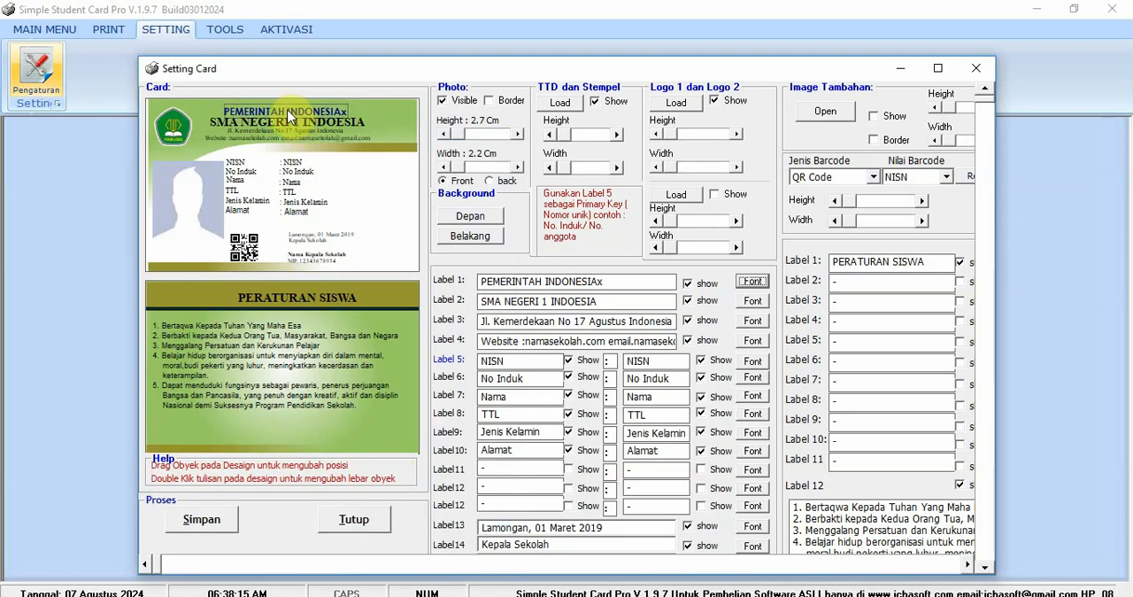
pyautogui.click(609, 281)
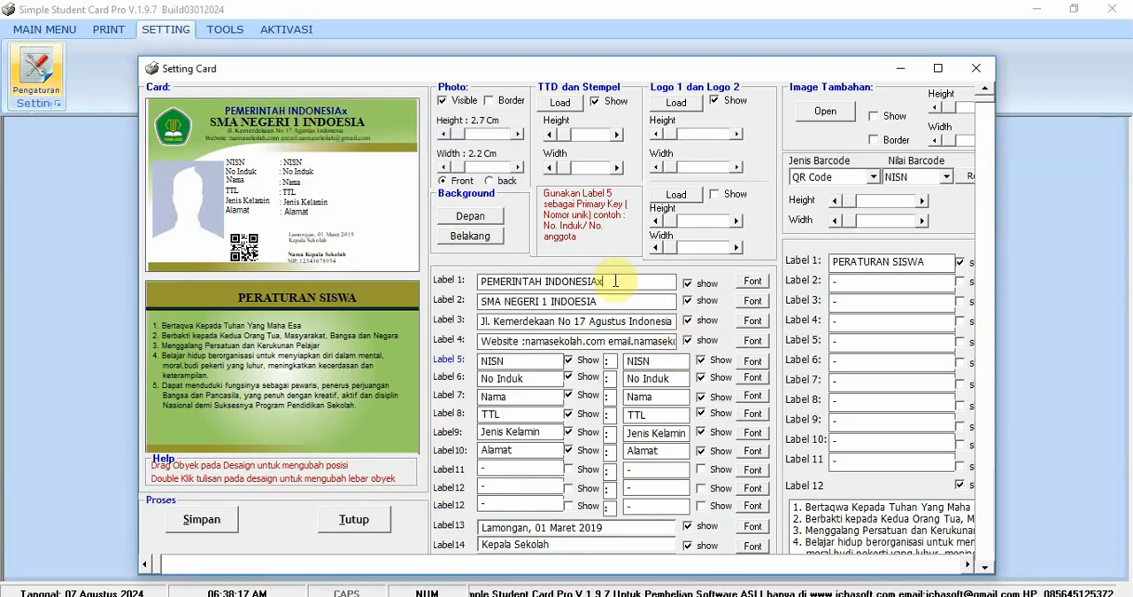
pyautogui.press('BackSpace')
# - Set the font of Label 2, the school name, to Trebuchet MS with the color Red
pyautogui.click(757, 305)
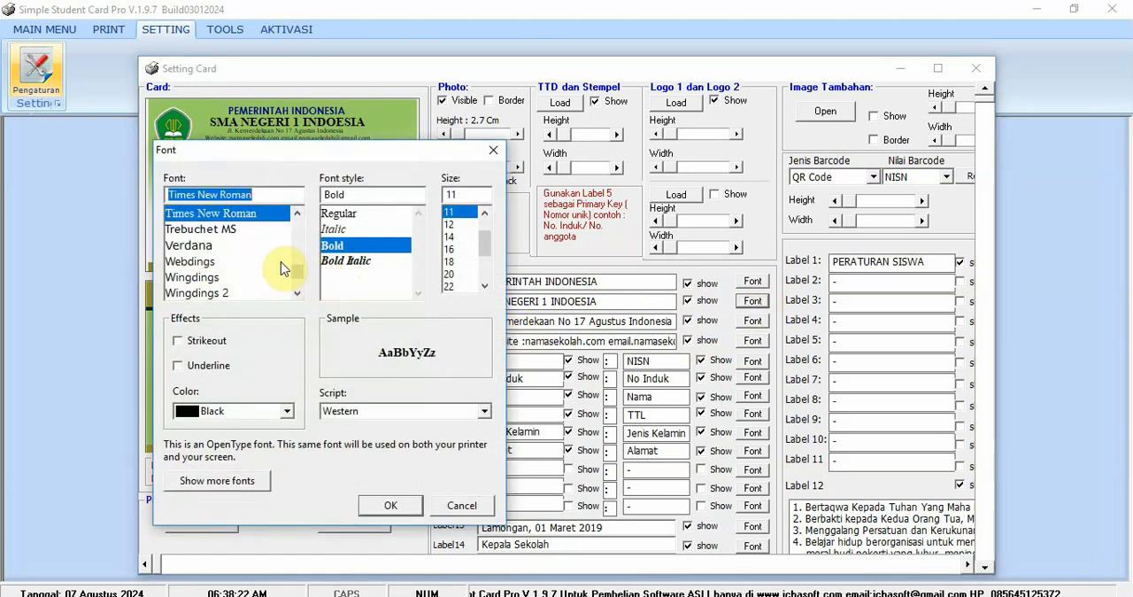
pyautogui.click(228, 230)
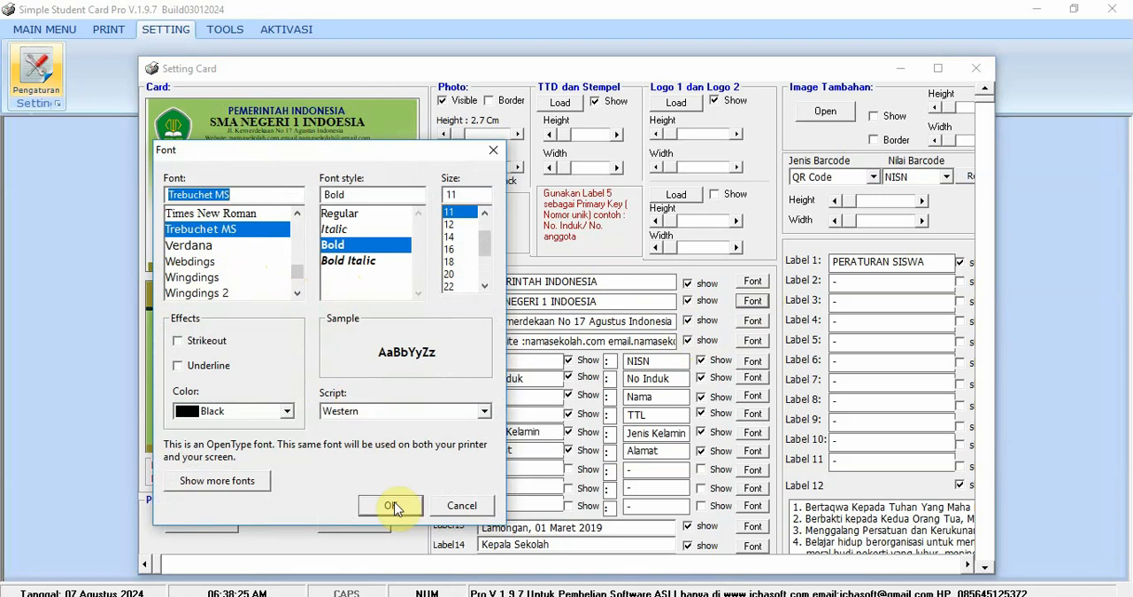
pyautogui.click(287, 412)
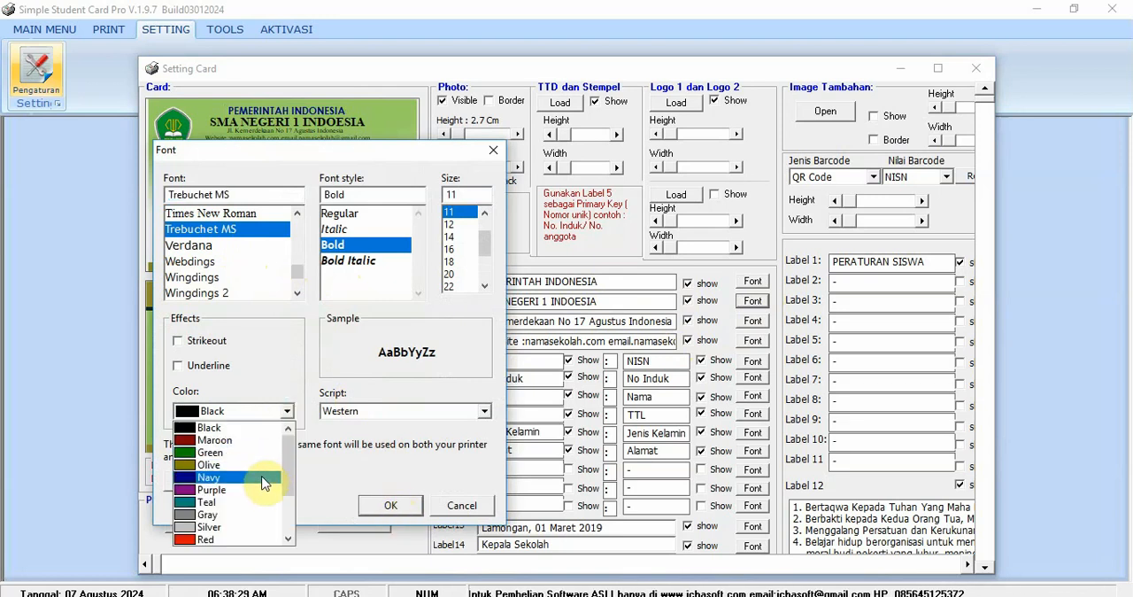
pyautogui.click(253, 539)
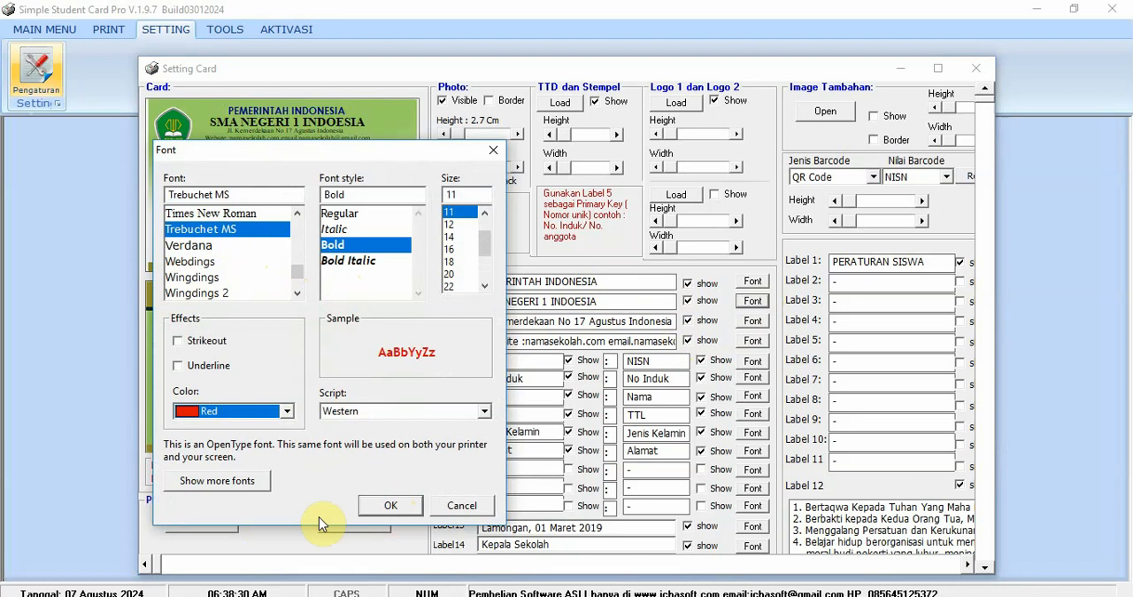
pyautogui.click(390, 506)
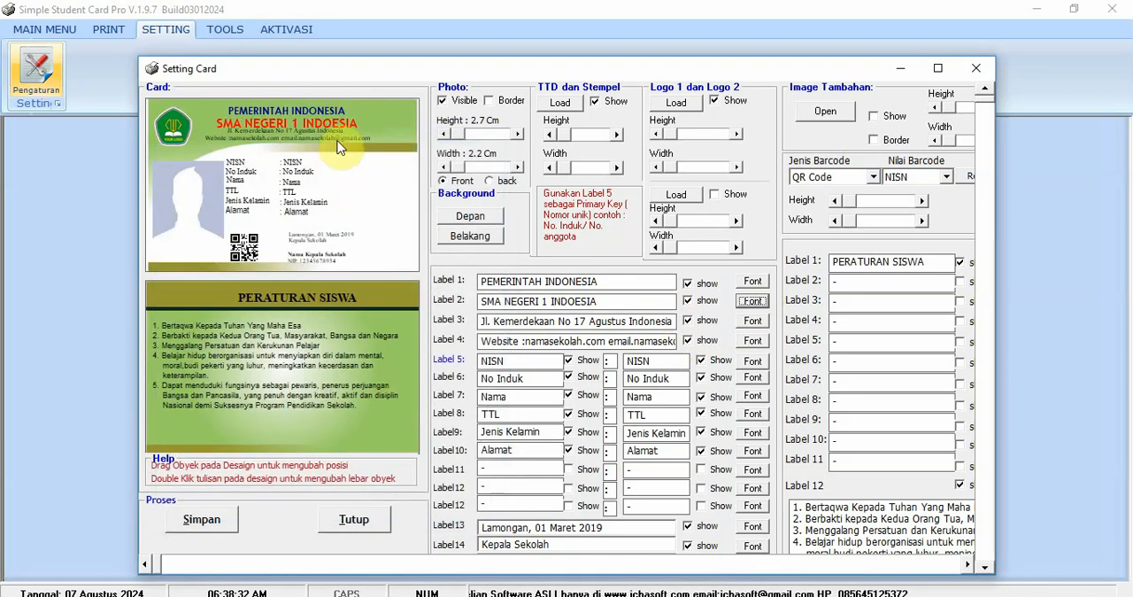
# - Adjust the position of the school name and the small address and website lines in the card's header
pyautogui.moveTo(345, 118); pyautogui.dragTo(341, 125)
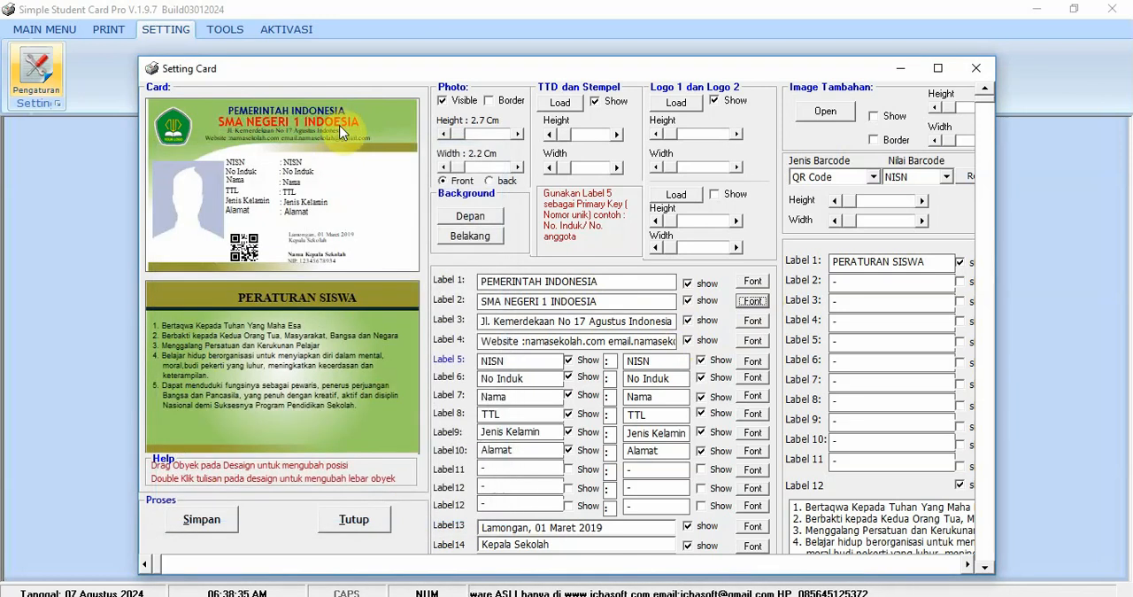
pyautogui.click(317, 140)
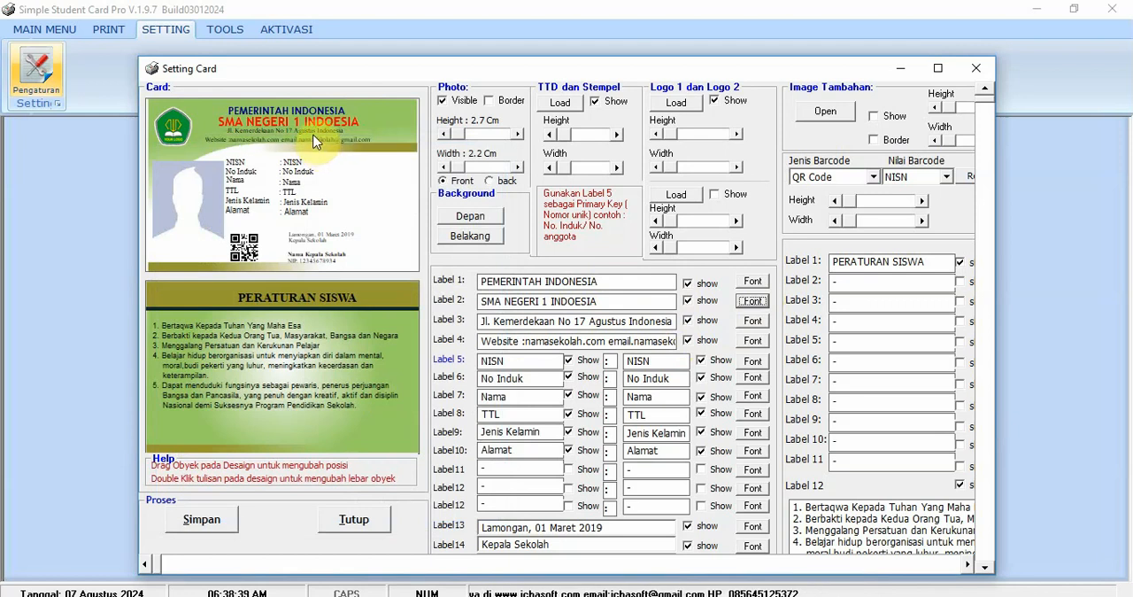
# - Swap the first two field captions by setting Label 5 to No. Induk and Label 6 to NISn
pyautogui.click(482, 360)
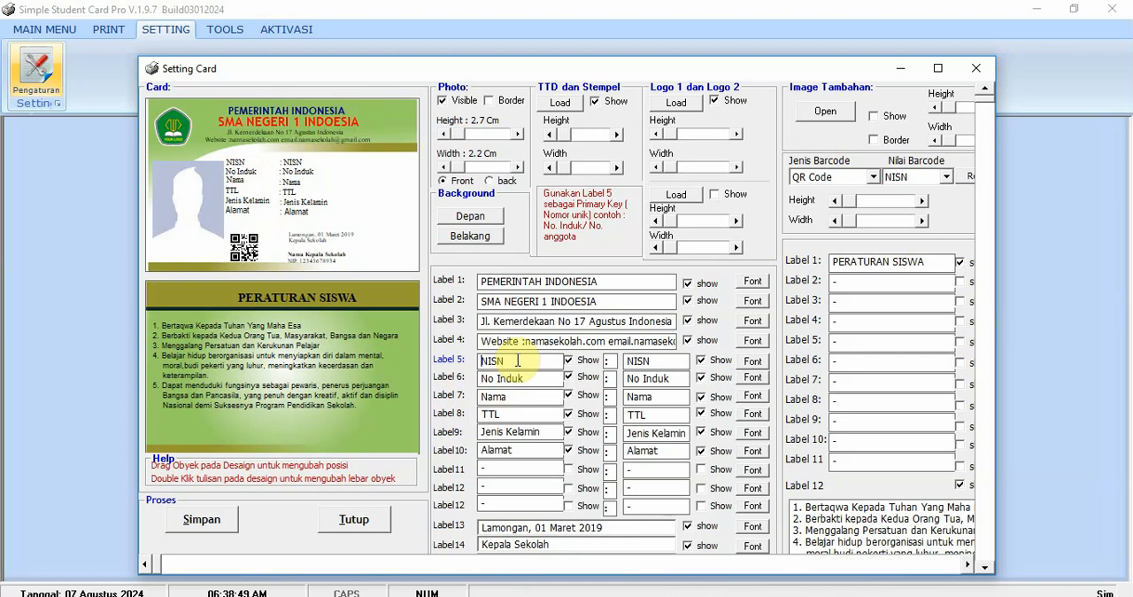
pyautogui.moveTo(518, 360); pyautogui.dragTo(370, 372)
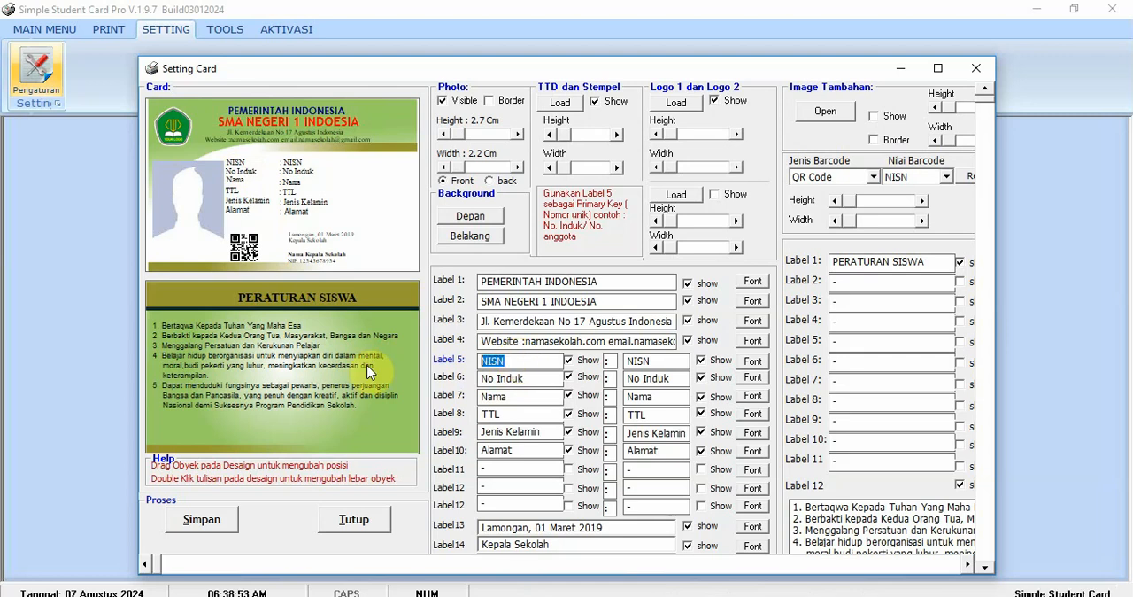
pyautogui.write('No')
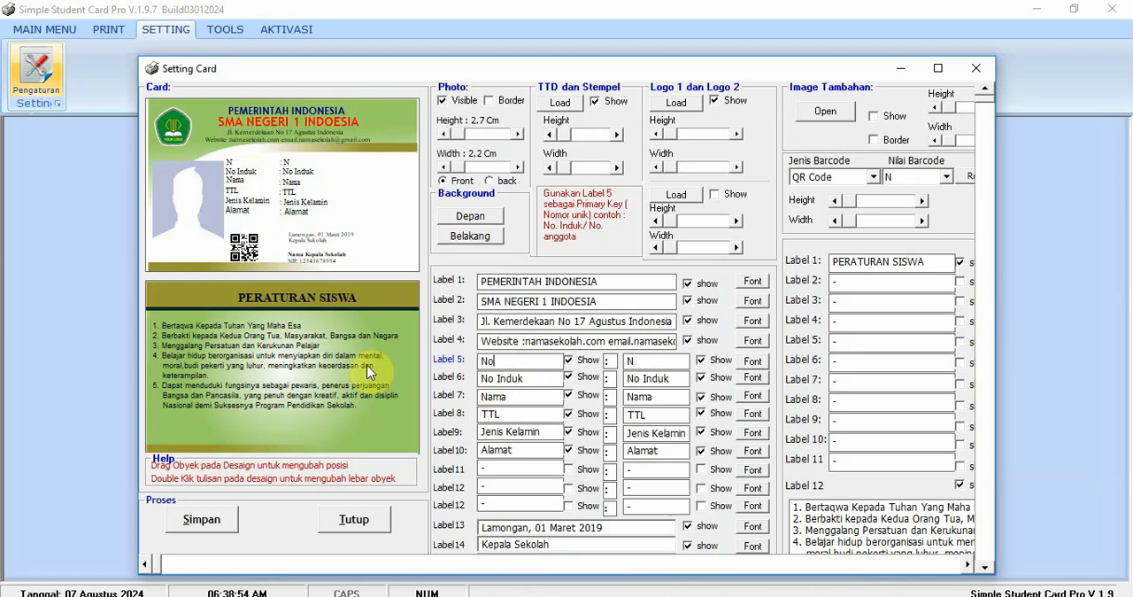
pyautogui.write('. Induk')
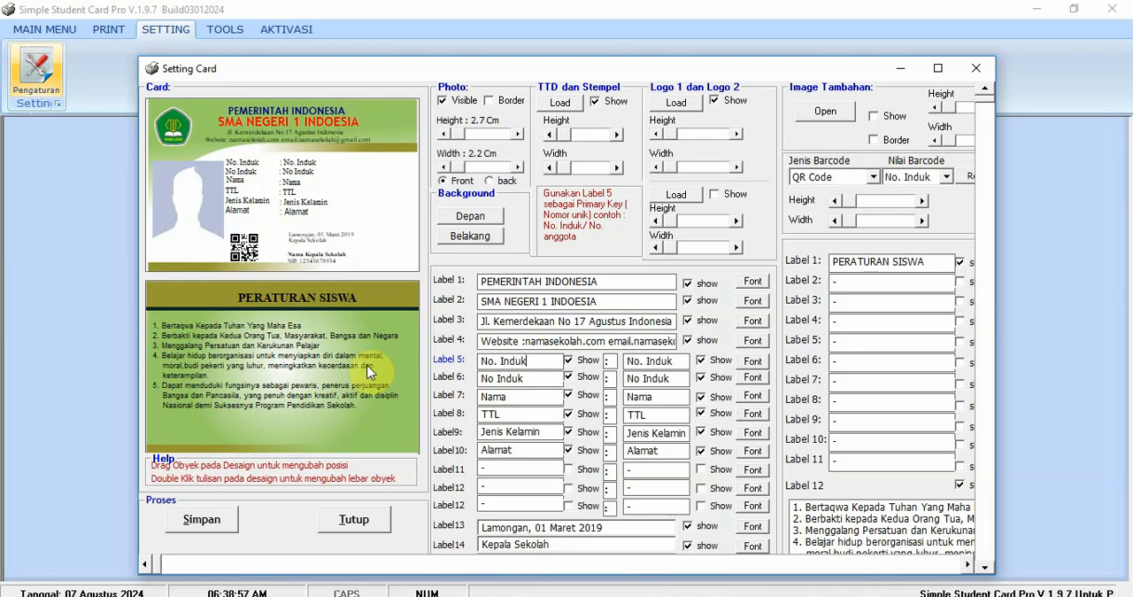
pyautogui.moveTo(528, 378); pyautogui.dragTo(307, 388)
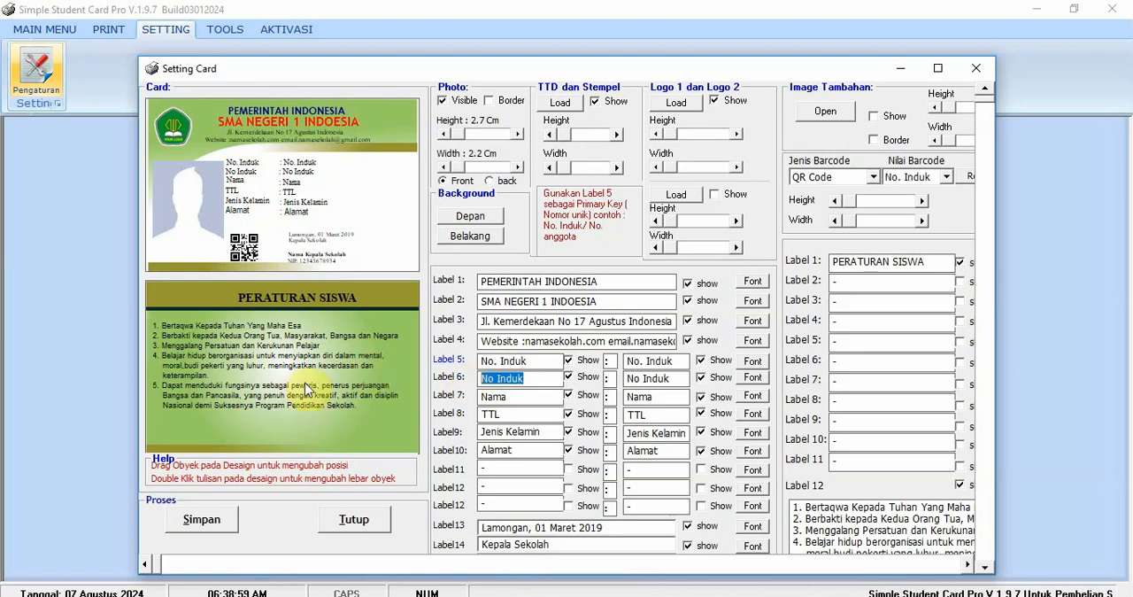
pyautogui.write('NIS')
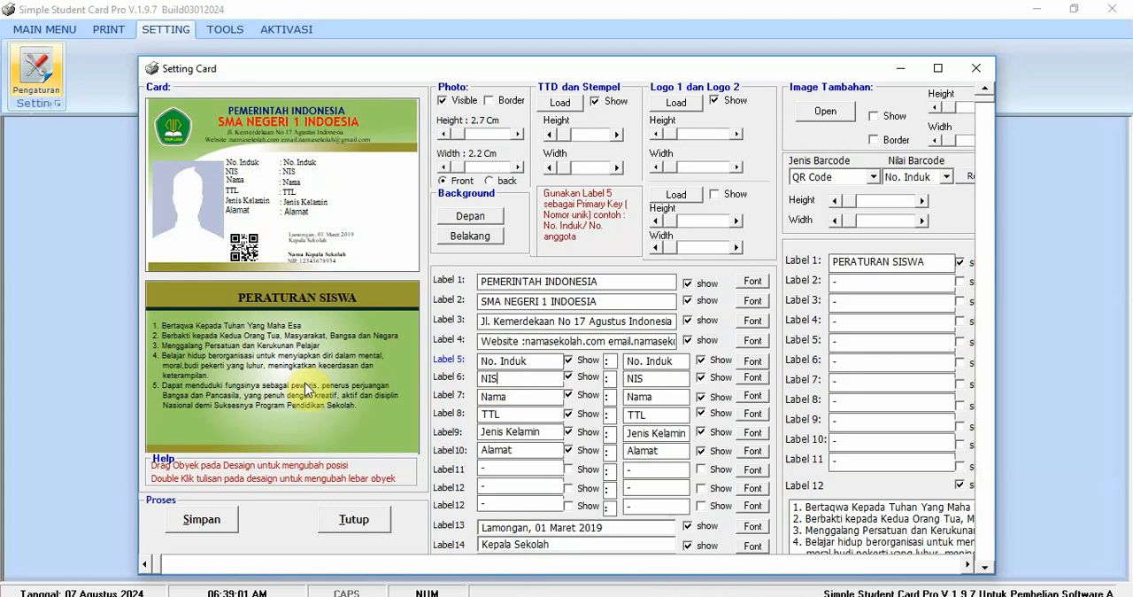
pyautogui.write('n')
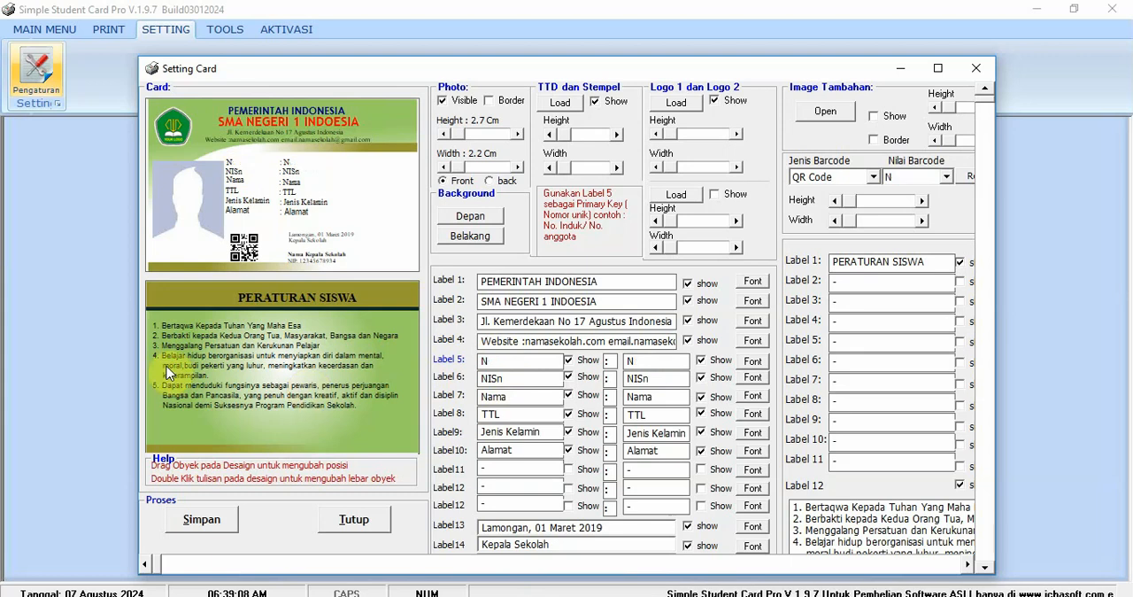
# - Set Label 5 to NISN and Label 6 to No. Induk
pyautogui.write('ISN')
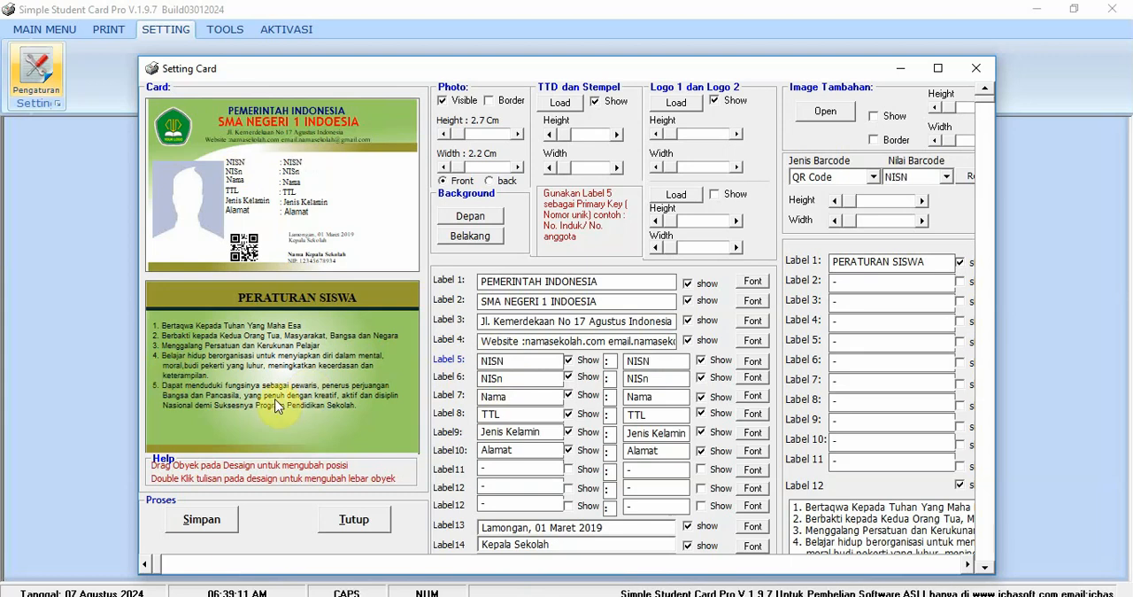
pyautogui.moveTo(509, 378); pyautogui.dragTo(343, 382)
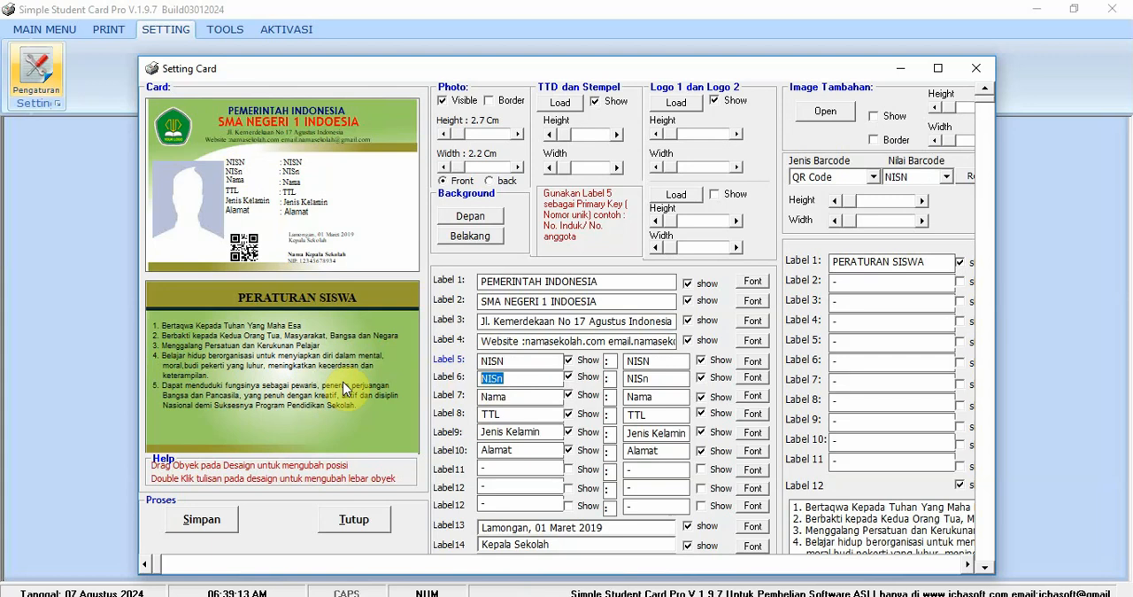
pyautogui.write('No')
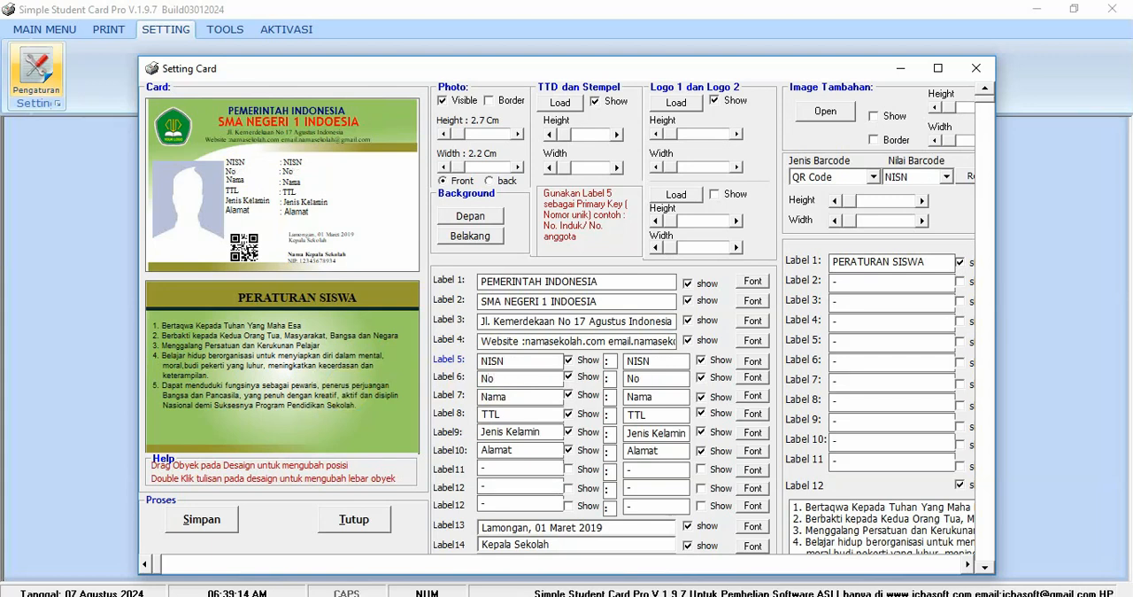
pyautogui.write('. Induk')
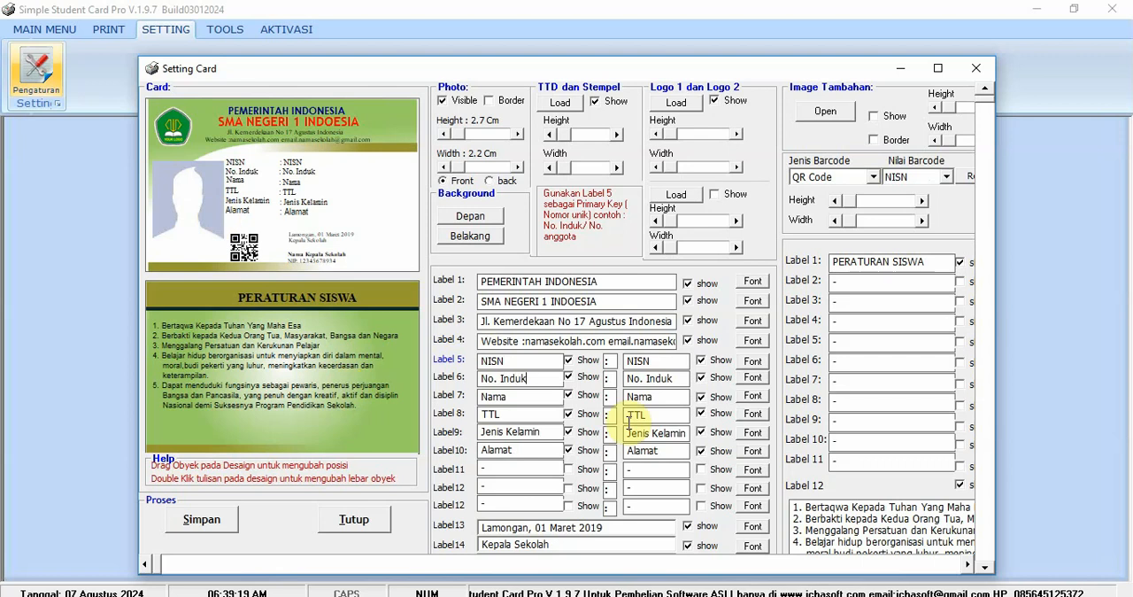
pyautogui.click(567, 469)
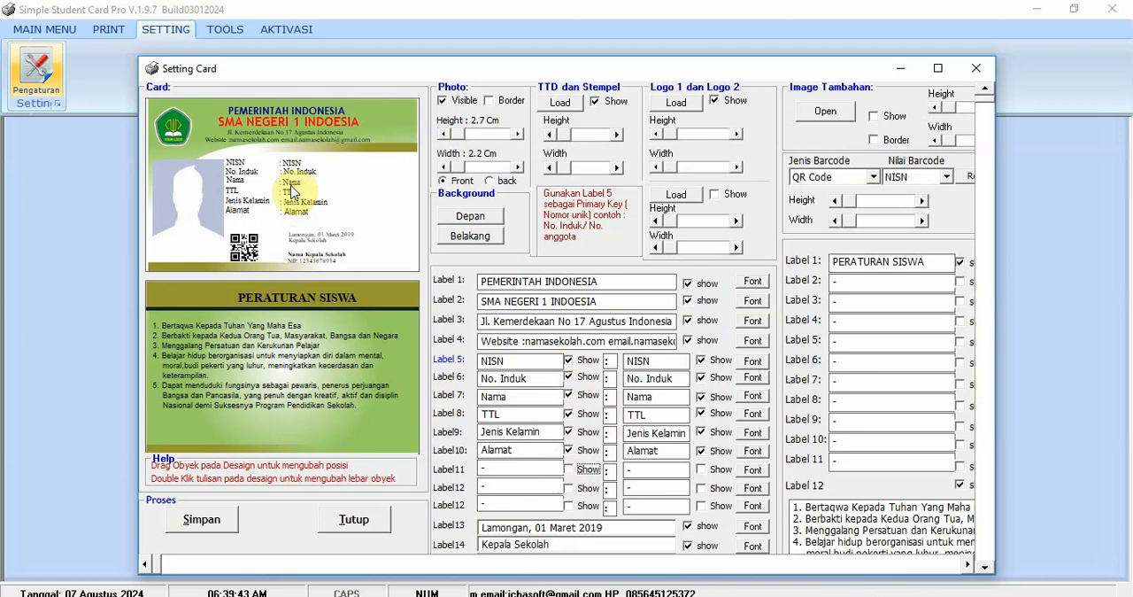
# - Realign the value lines from NISN to Alamat with their captions on the card's front
pyautogui.click(294, 184)
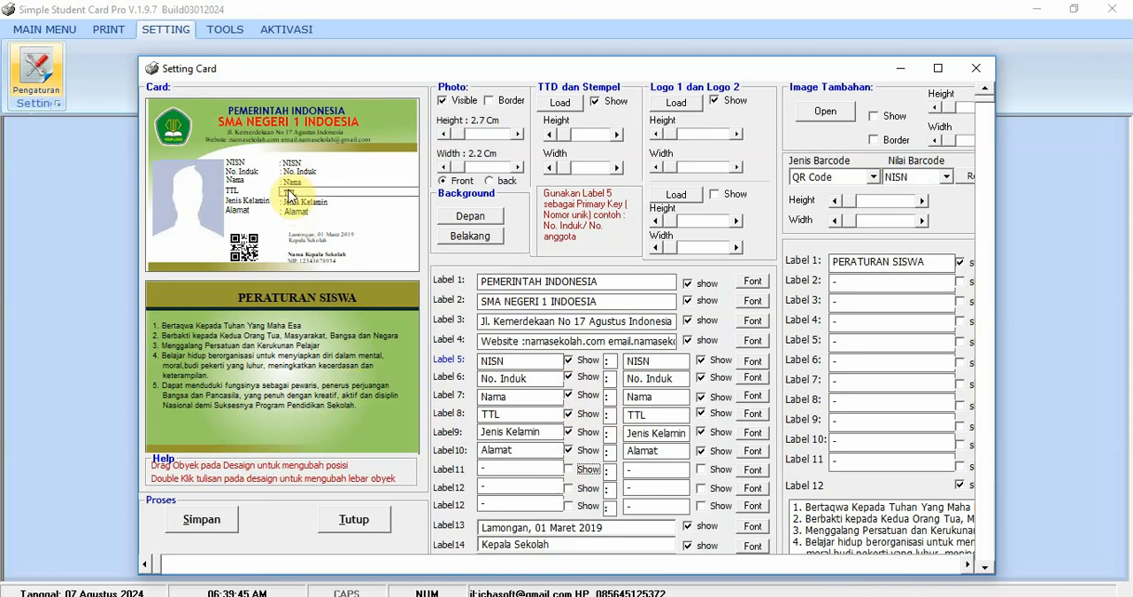
pyautogui.click(295, 177)
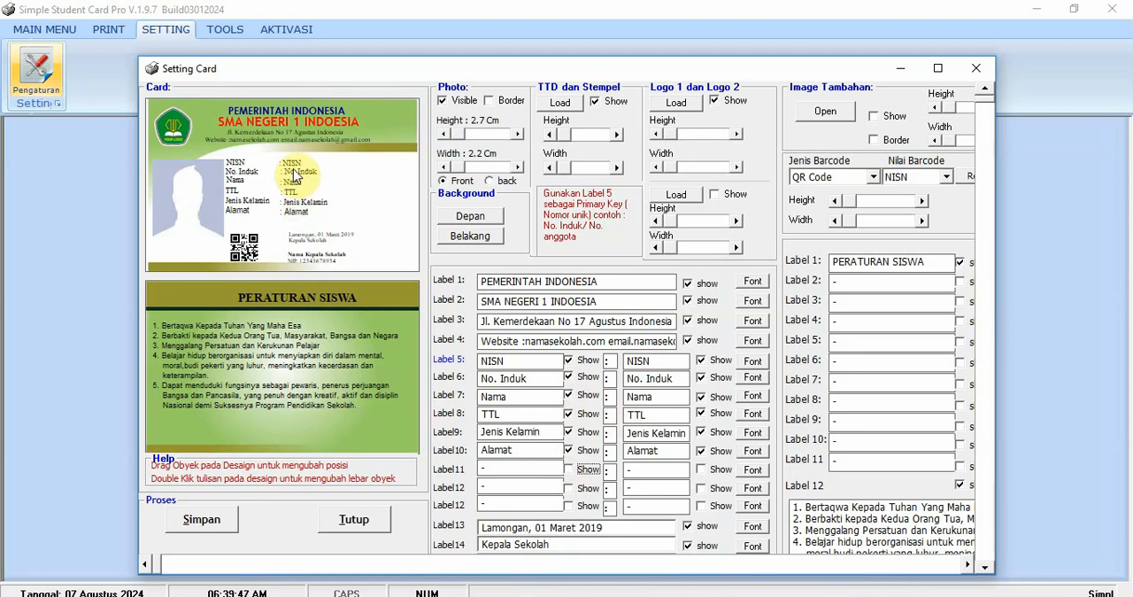
pyautogui.click(294, 168)
pyautogui.moveTo(293, 165); pyautogui.dragTo(297, 174)
pyautogui.click(294, 169)
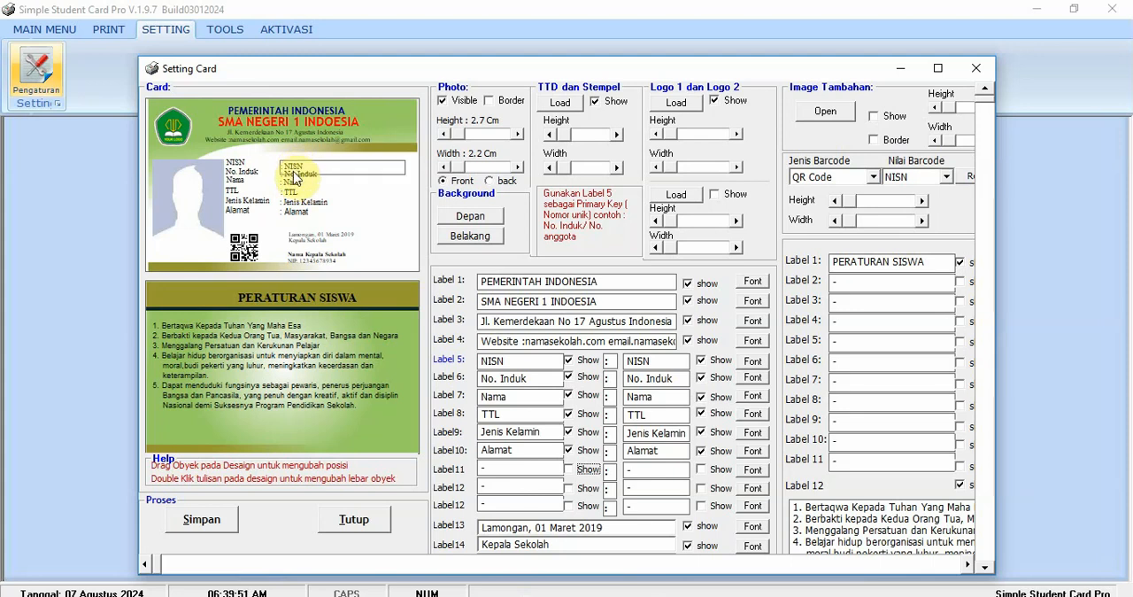
pyautogui.click(297, 175)
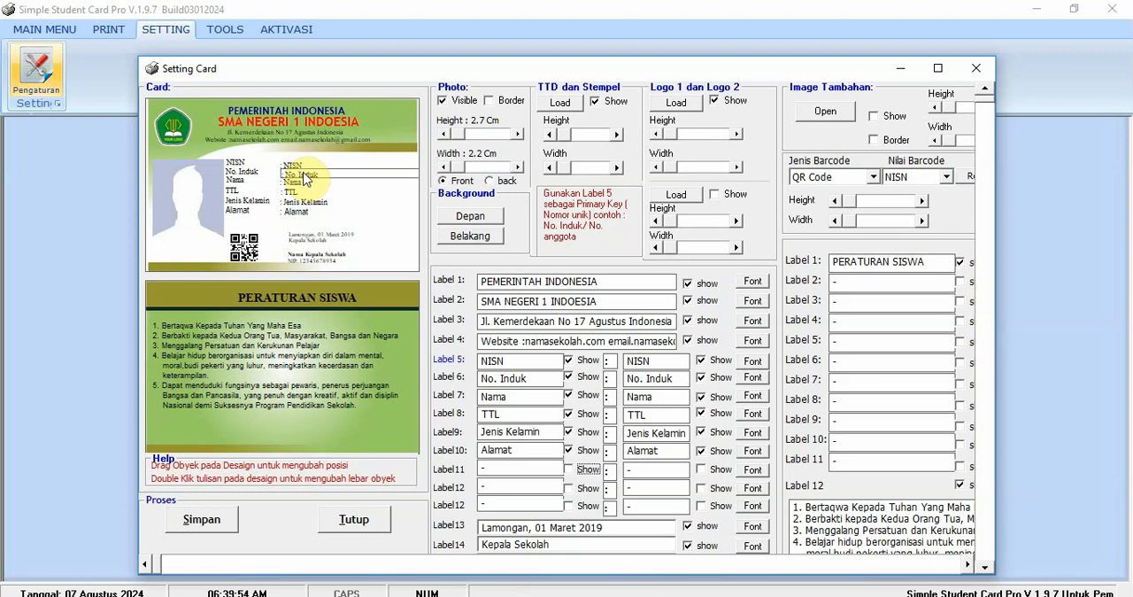
pyautogui.click(303, 203)
pyautogui.click(295, 215)
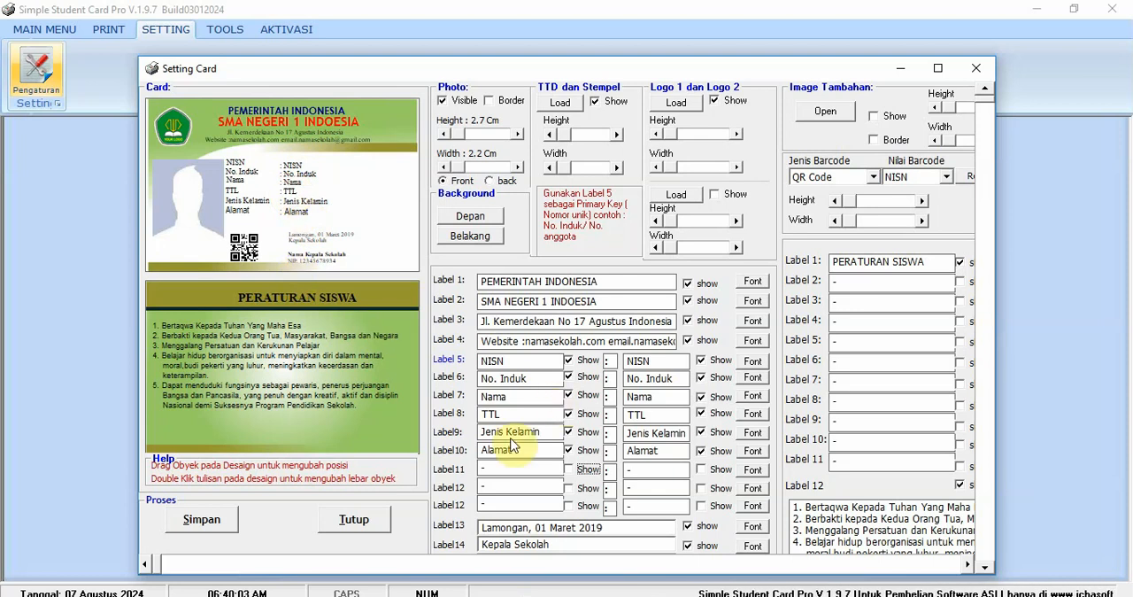
# - Hide and show again the PERATURAN SISWA title on the card's back, and go to the rules text in Label 12
pyautogui.click(983, 567)
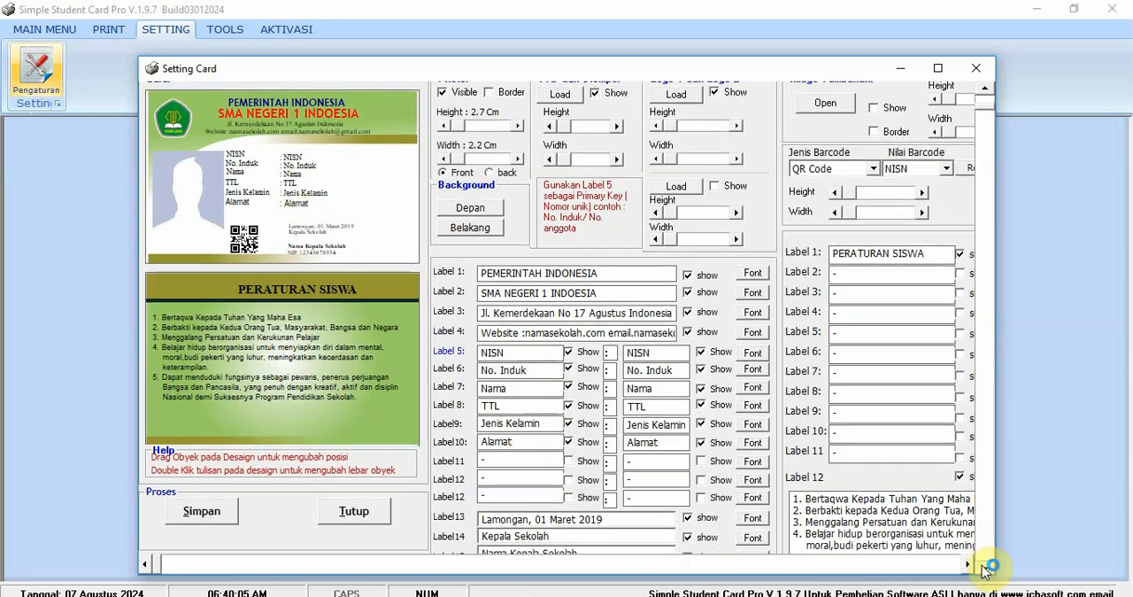
pyautogui.click(982, 567)
pyautogui.click(983, 568)
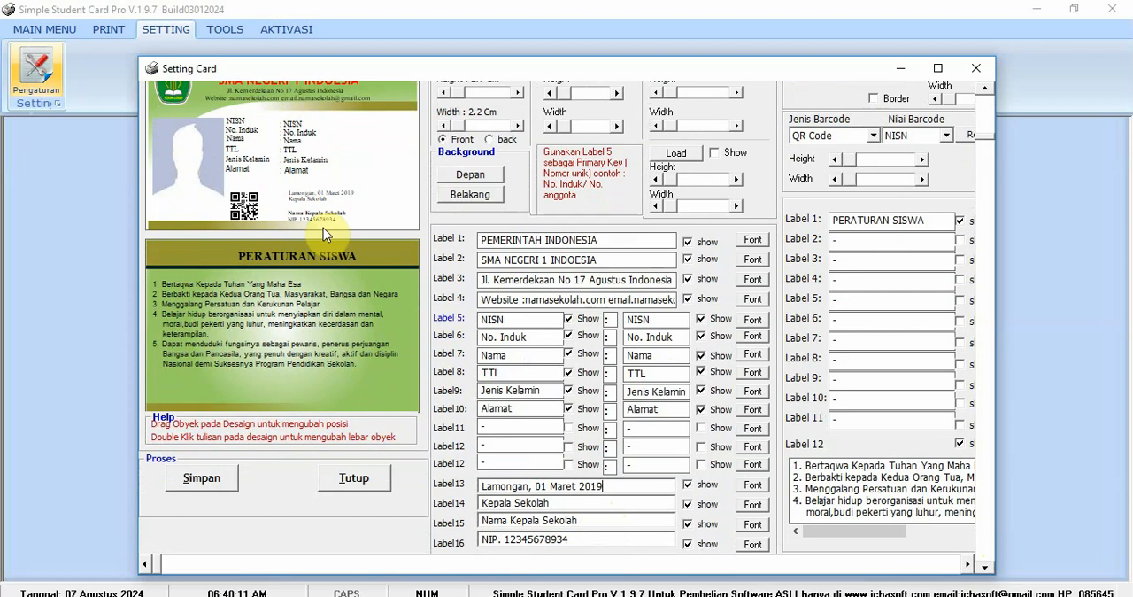
pyautogui.click(961, 223)
pyautogui.click(961, 223)
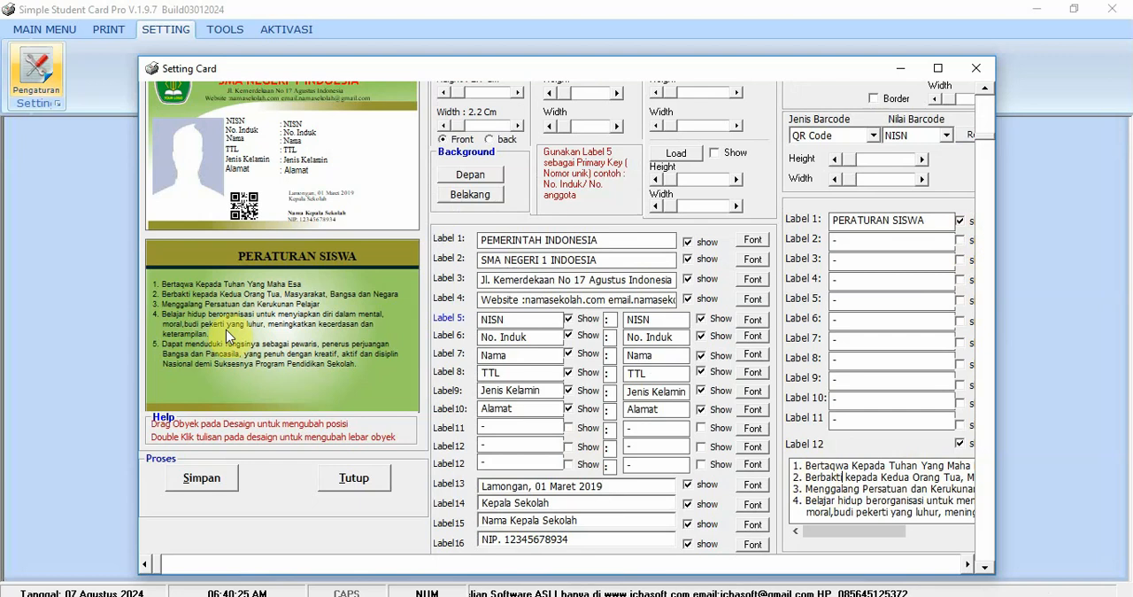
pyautogui.click(834, 478)
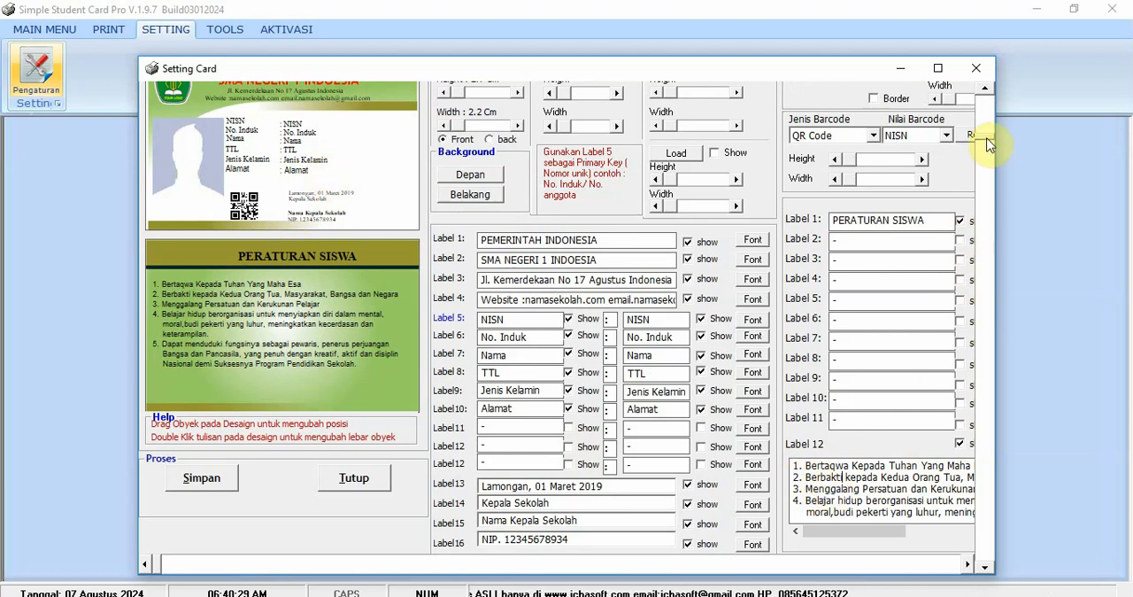
# - Try the green esemka picture and the blue biru picture as the card's front background
pyautogui.moveTo(986, 138); pyautogui.dragTo(993, 86)
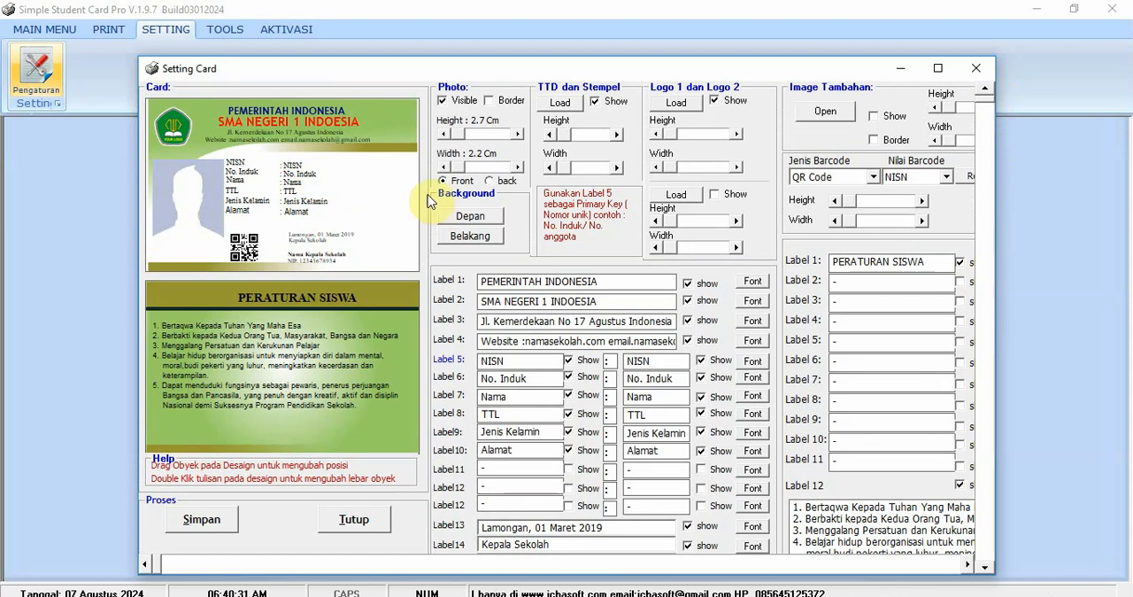
pyautogui.click(466, 214)
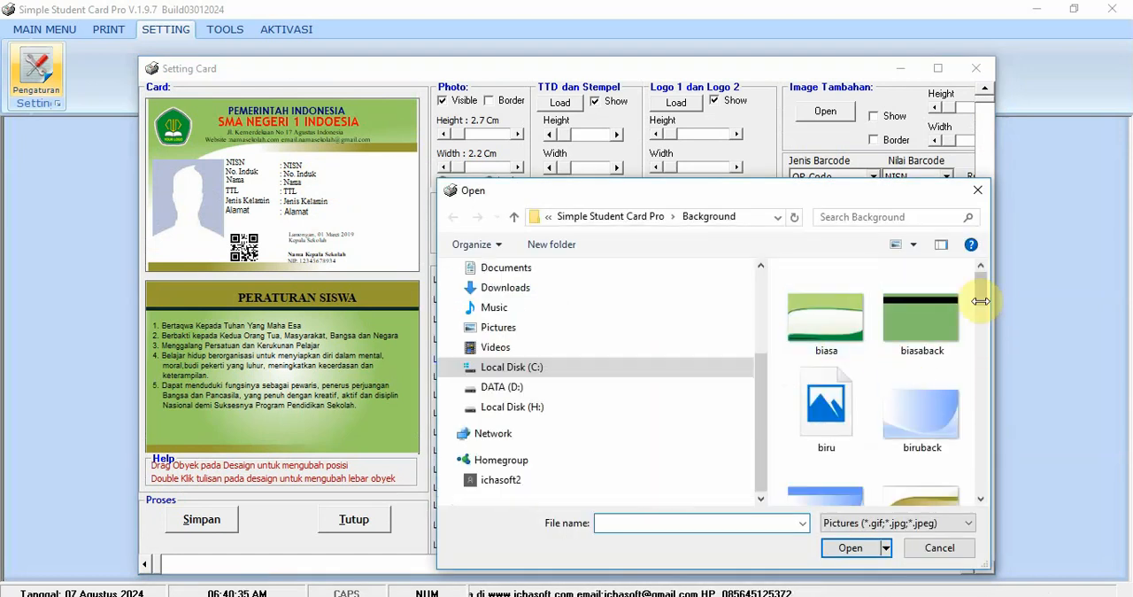
pyautogui.moveTo(982, 293); pyautogui.dragTo(978, 352)
pyautogui.doubleClick(919, 394)
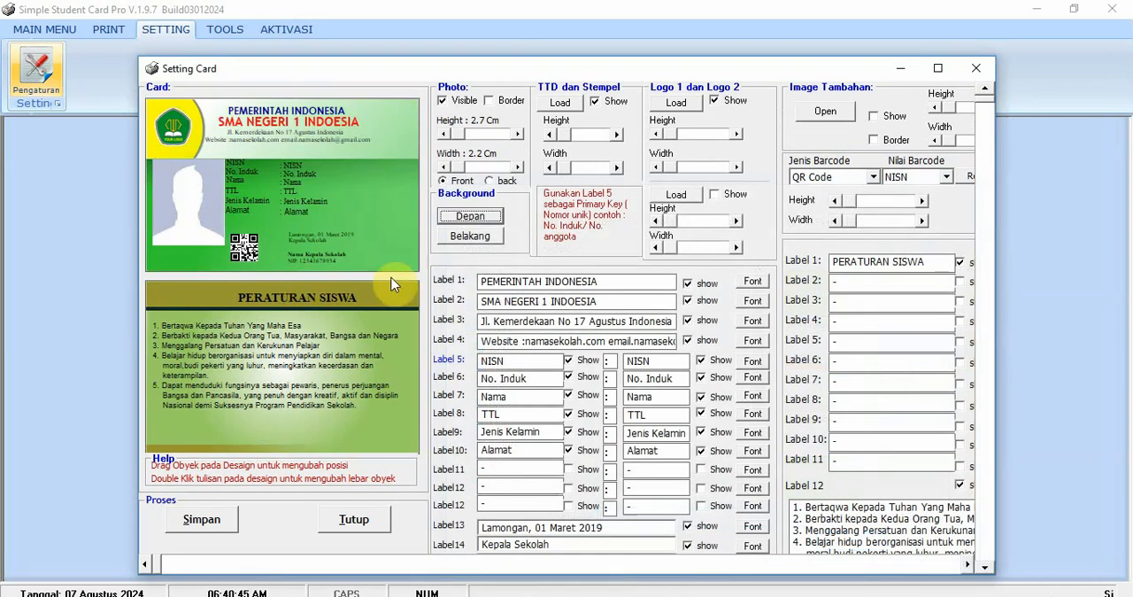
pyautogui.click(470, 216)
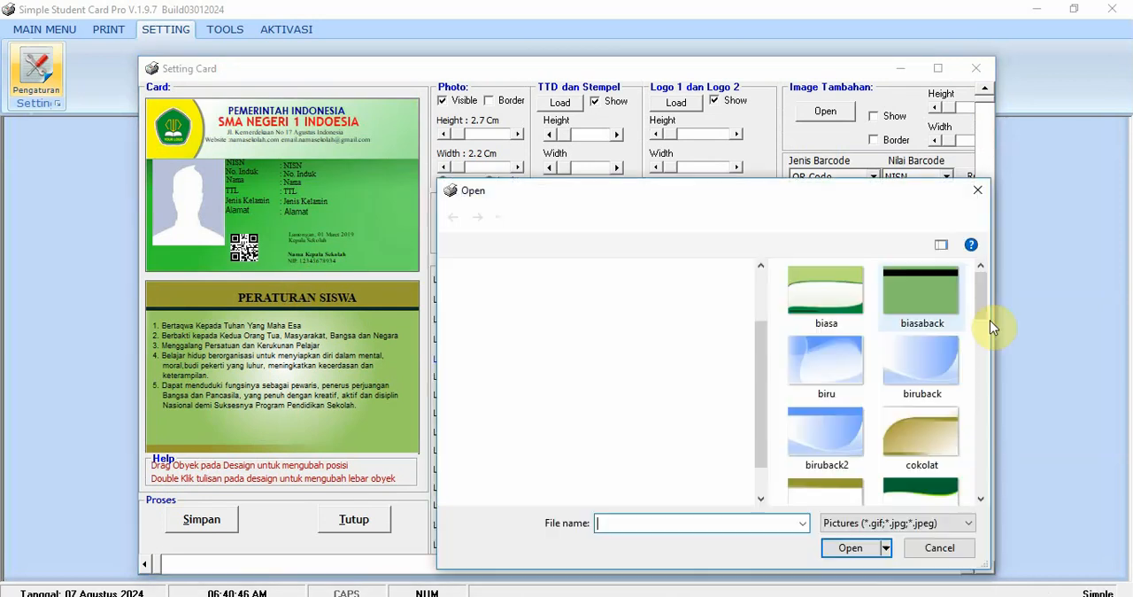
pyautogui.doubleClick(854, 367)
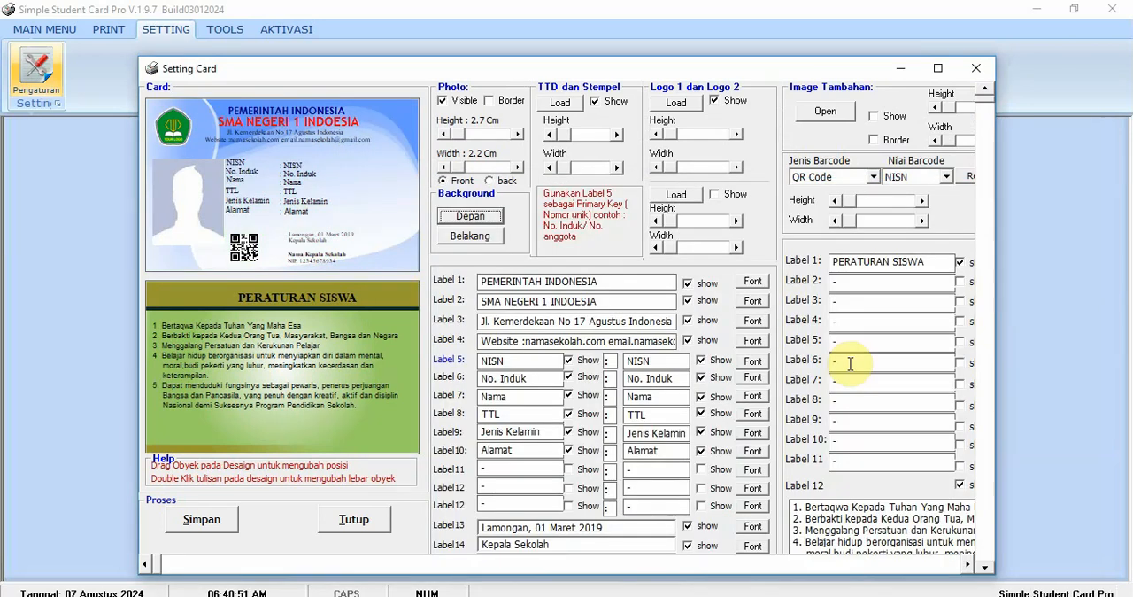
# - Set the card's front background to the green grenday picture
pyautogui.click(489, 243)
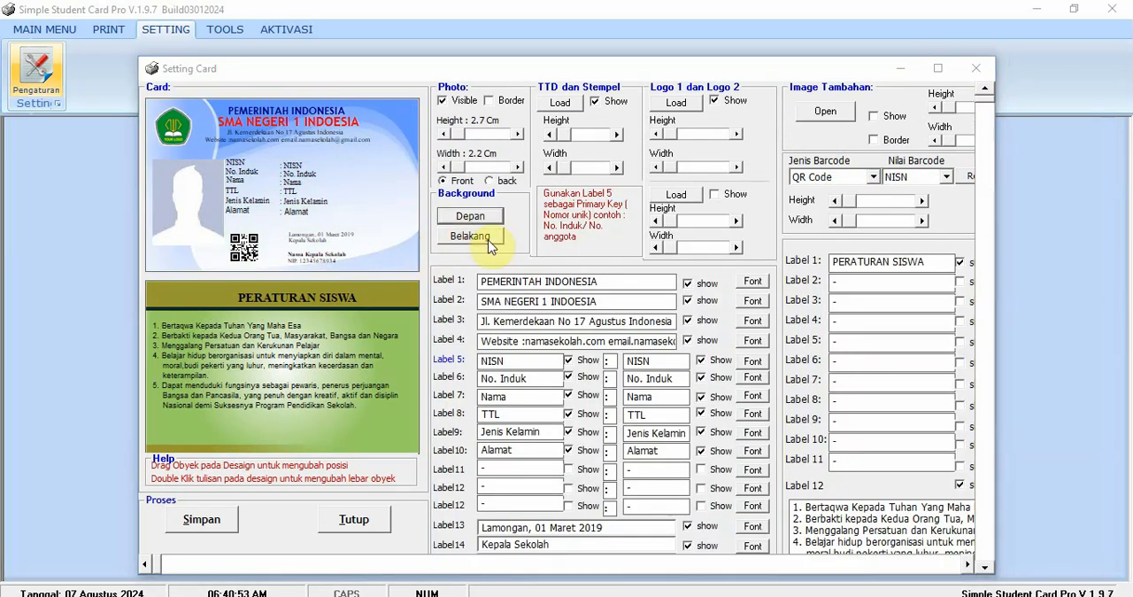
pyautogui.moveTo(981, 304); pyautogui.dragTo(979, 362)
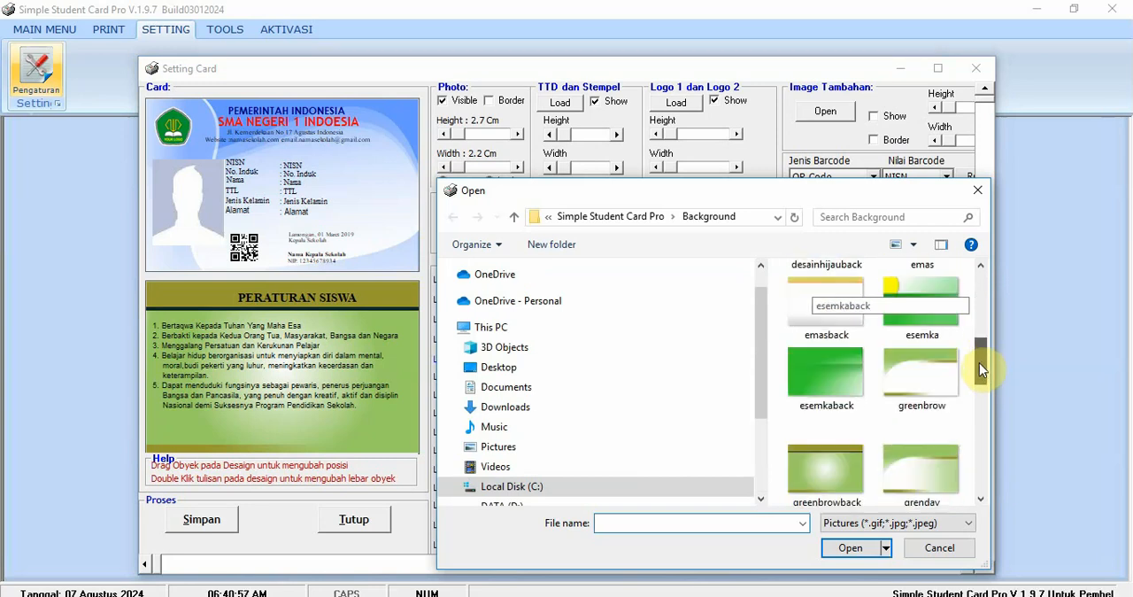
pyautogui.doubleClick(925, 460)
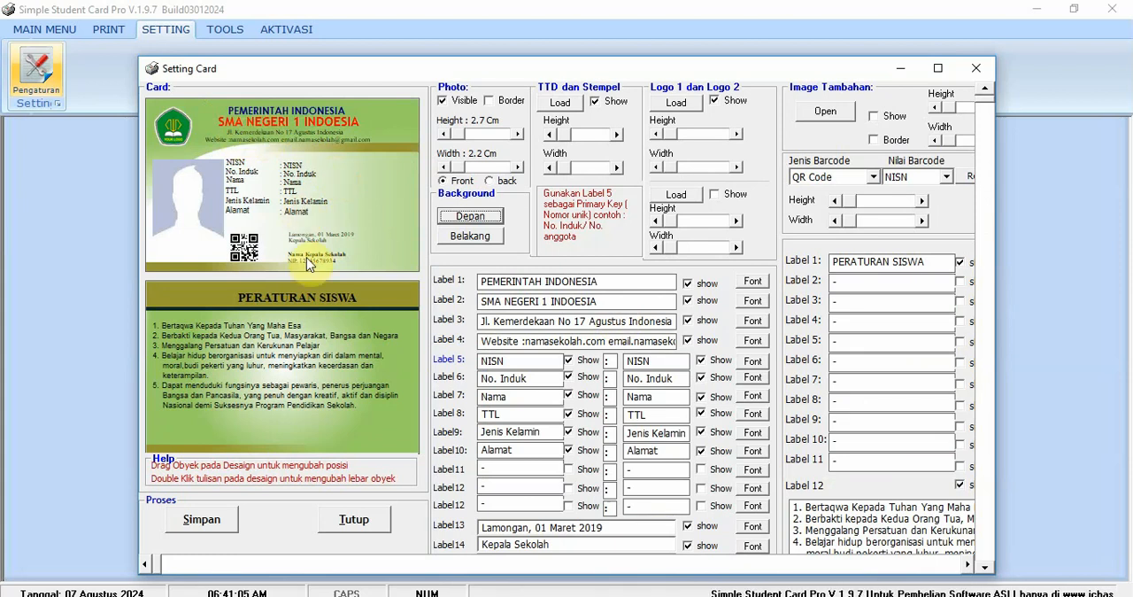
# - Adjust the photo's position on the card's front and save the card settings
pyautogui.click(207, 529)
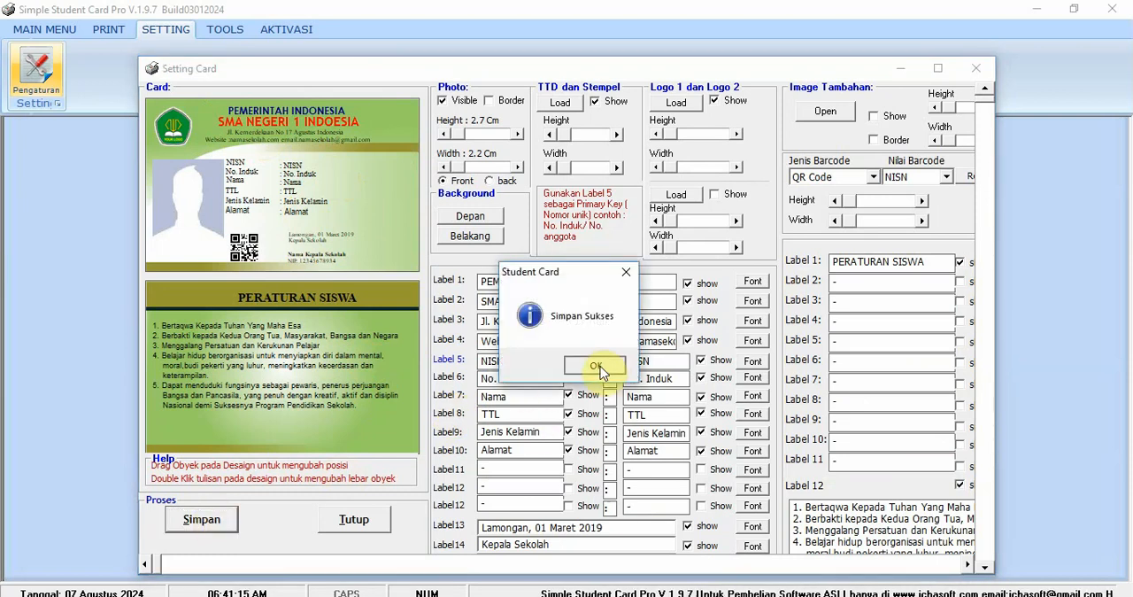
pyautogui.click(596, 369)
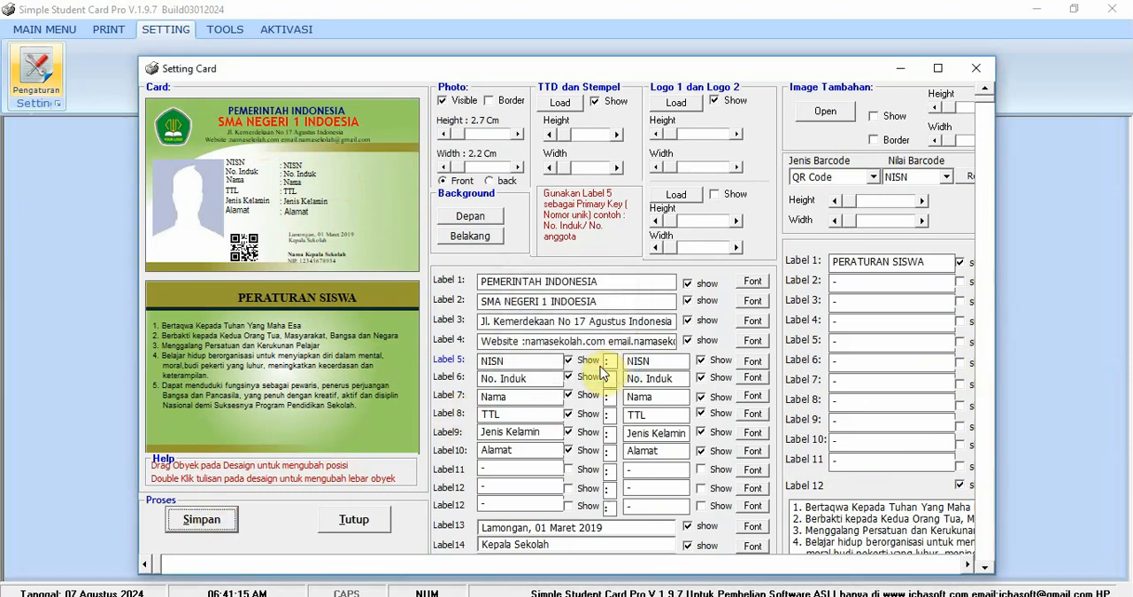
pyautogui.click(190, 210)
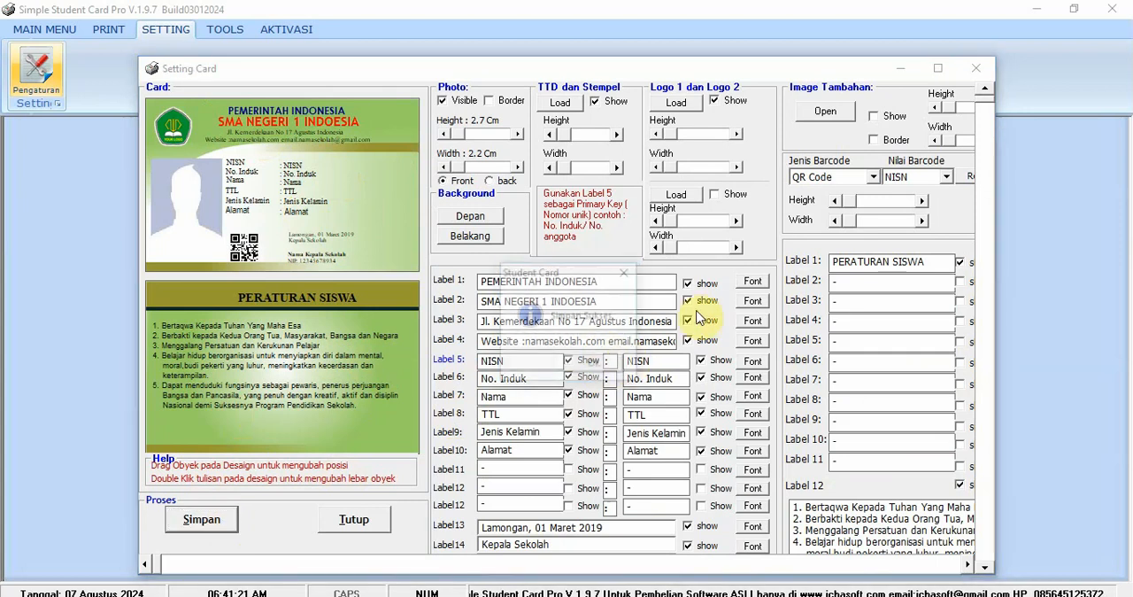
pyautogui.click(596, 367)
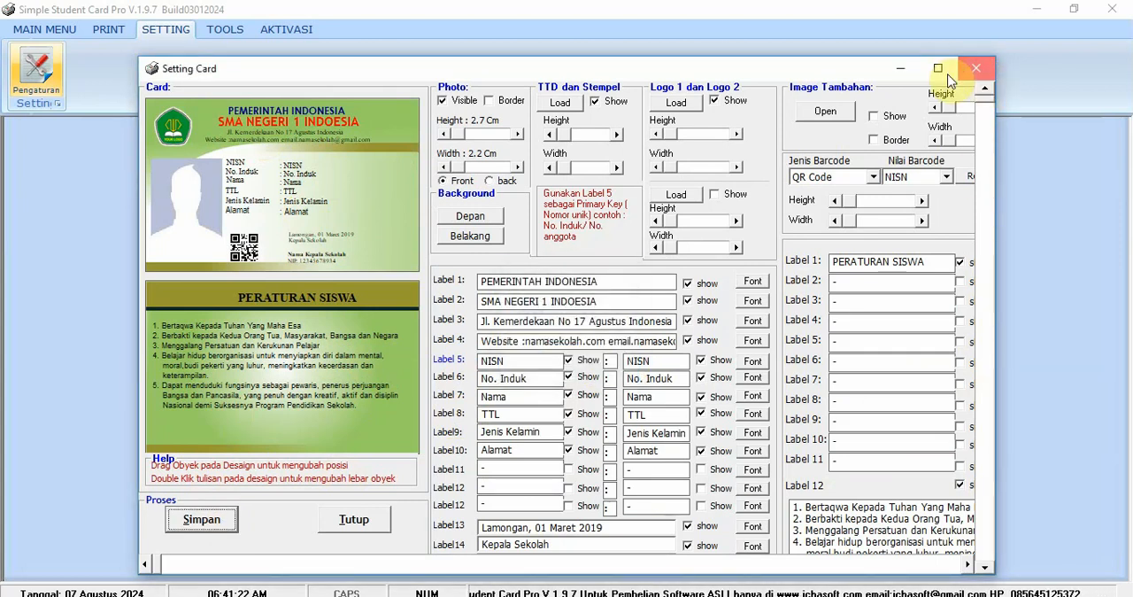
# - Close the card settings, open the student data entry form, and look over its fields and the Kelas options
pyautogui.click(975, 69)
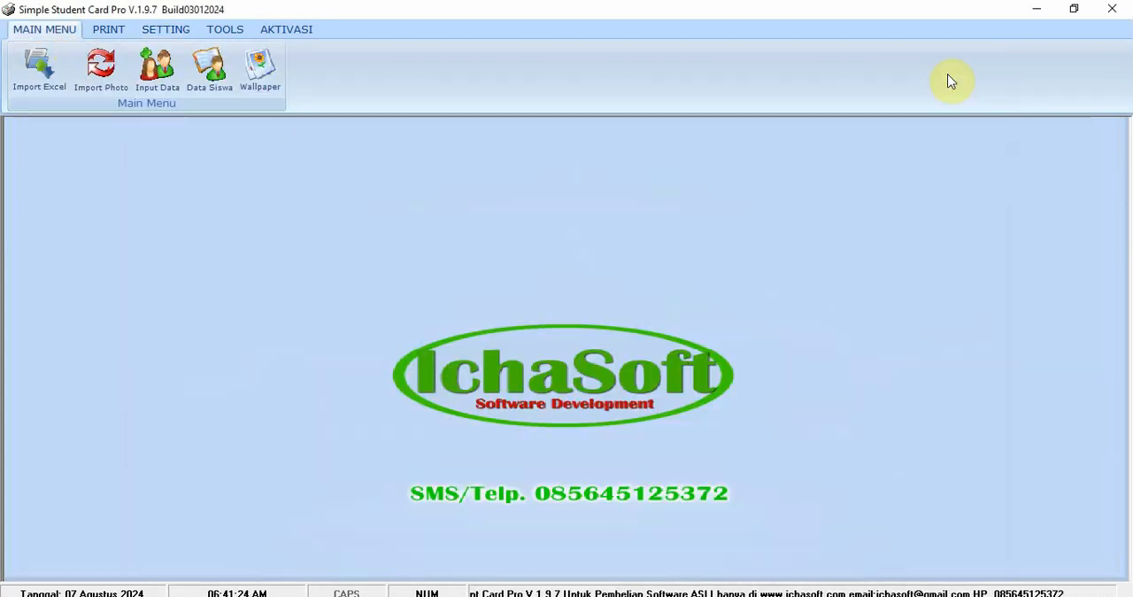
pyautogui.click(155, 90)
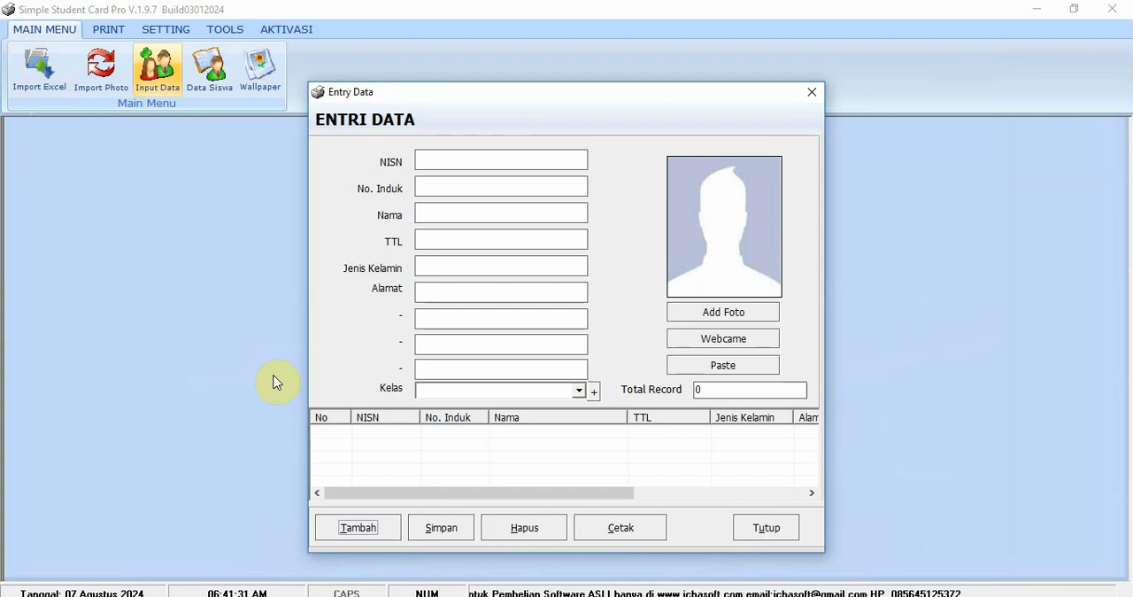
pyautogui.click(434, 212)
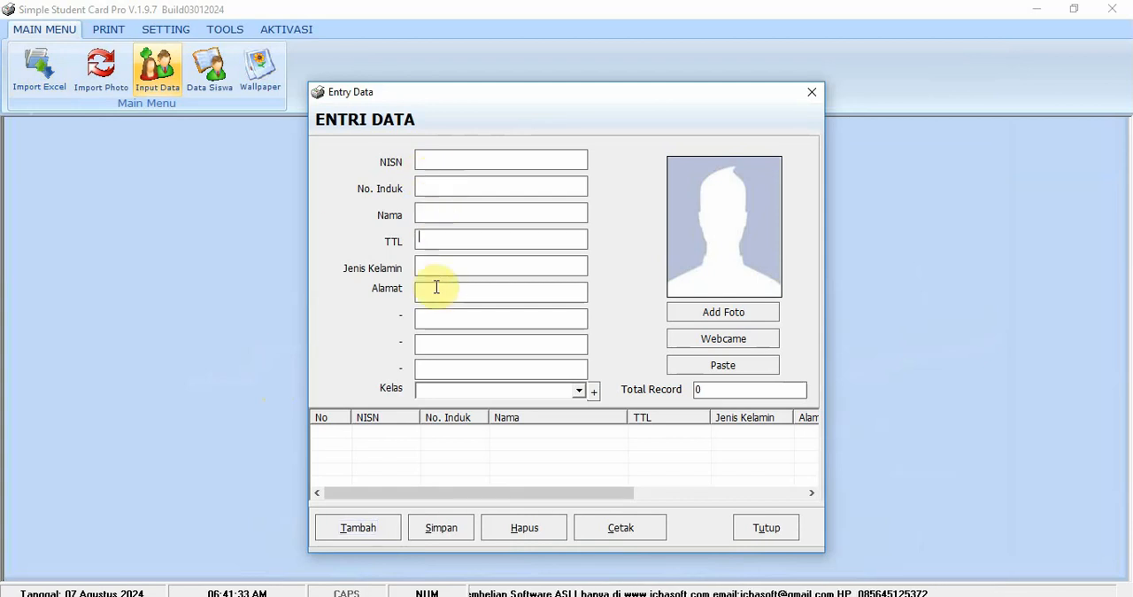
pyautogui.click(435, 366)
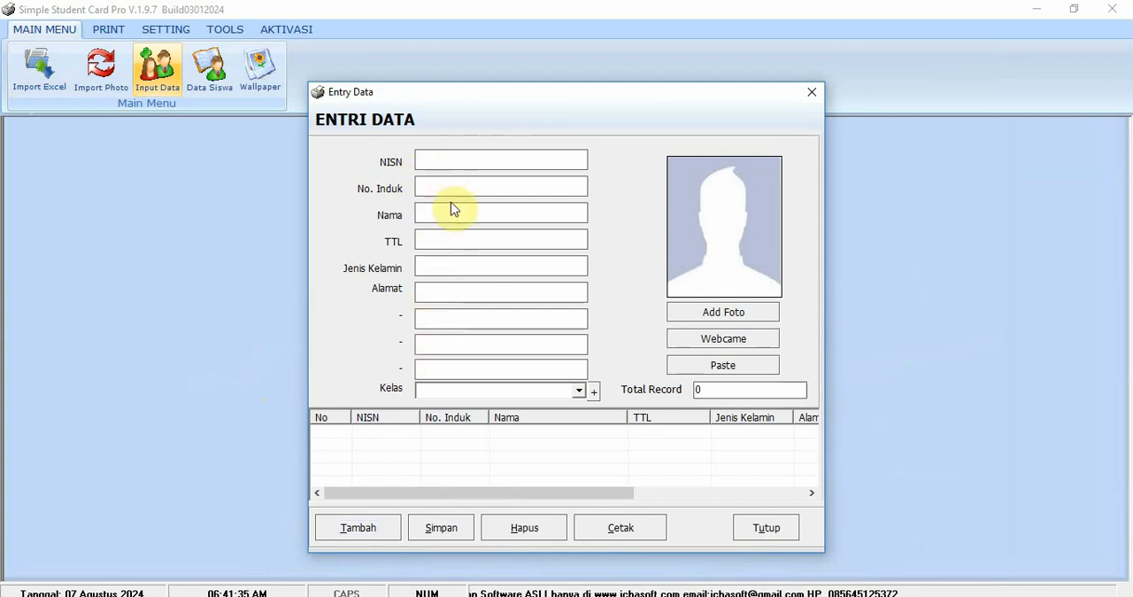
pyautogui.click(446, 188)
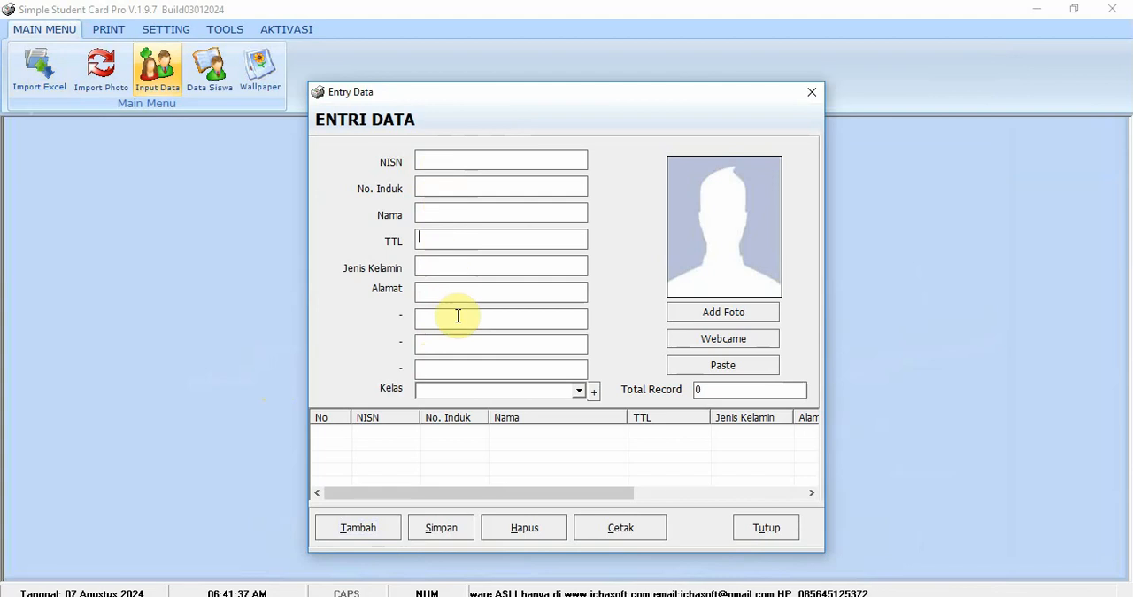
pyautogui.click(459, 342)
pyautogui.click(580, 390)
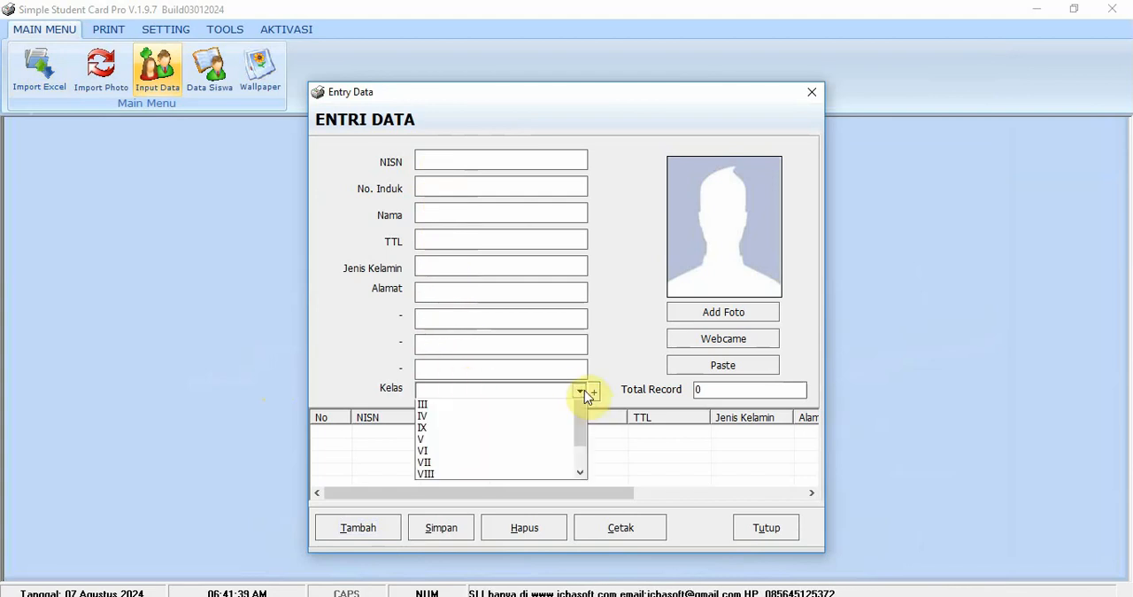
pyautogui.click(581, 390)
pyautogui.click(504, 162)
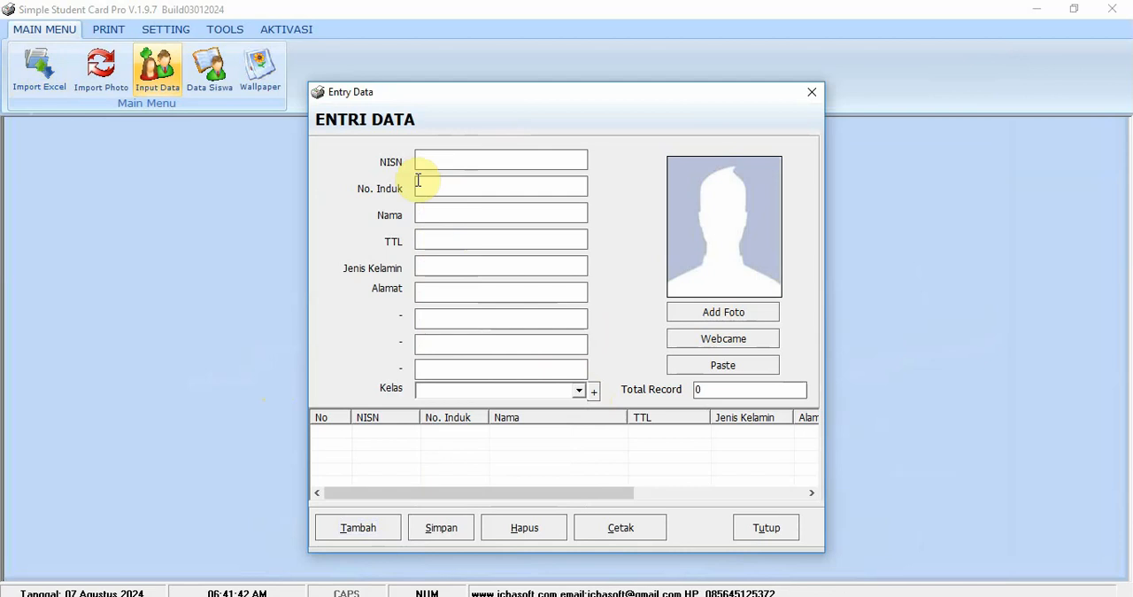
# - Check the file and webcam options for adding a student photo, and close the data entry form
pyautogui.click(740, 315)
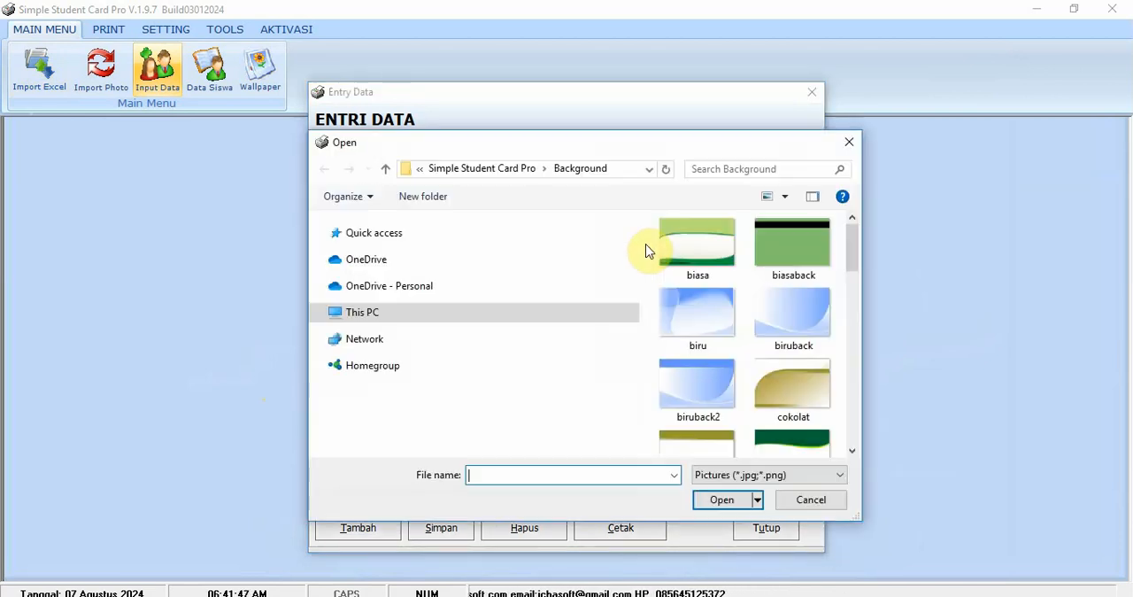
pyautogui.click(820, 499)
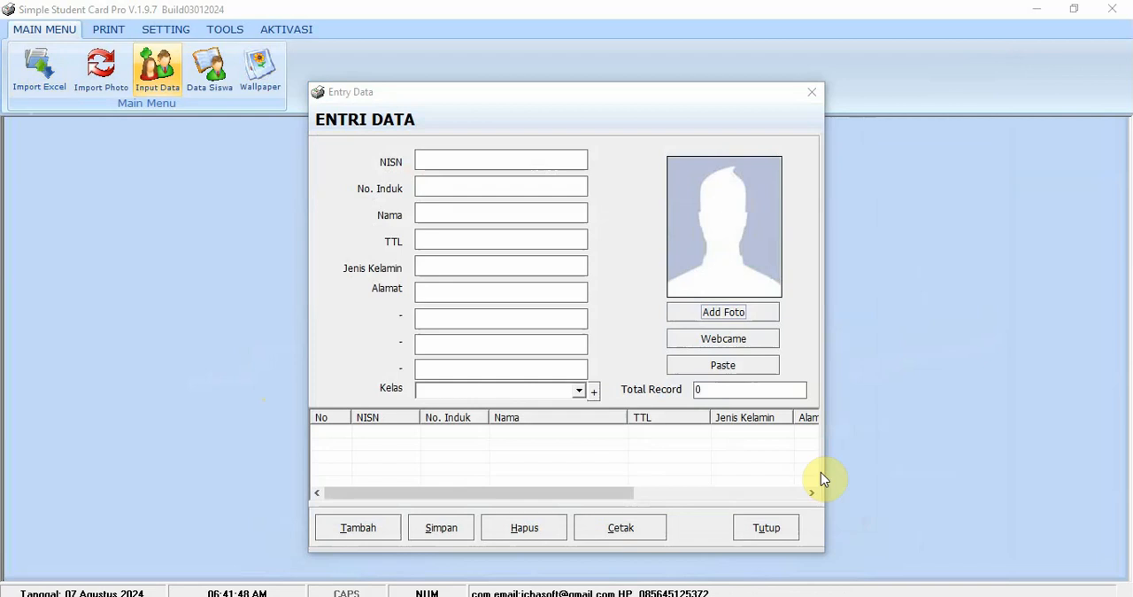
pyautogui.click(748, 350)
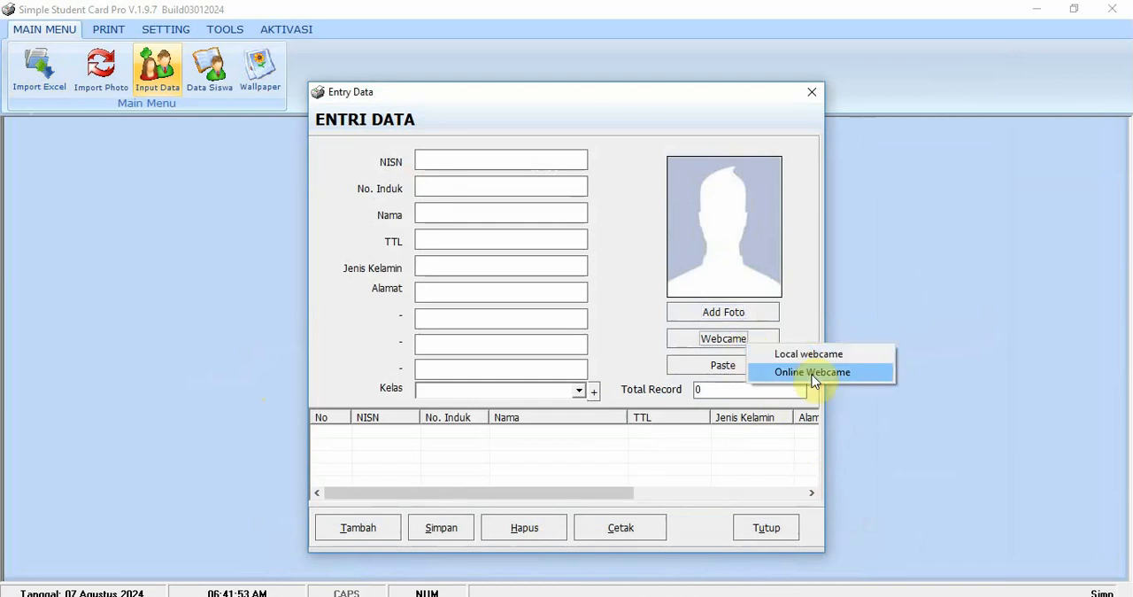
pyautogui.click(518, 289)
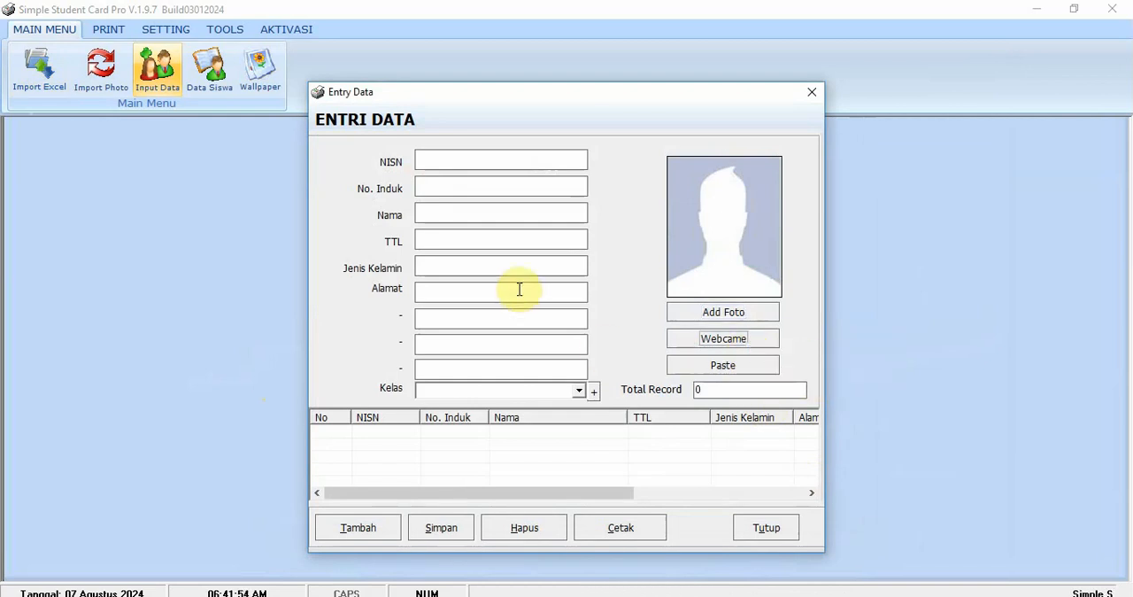
pyautogui.click(759, 529)
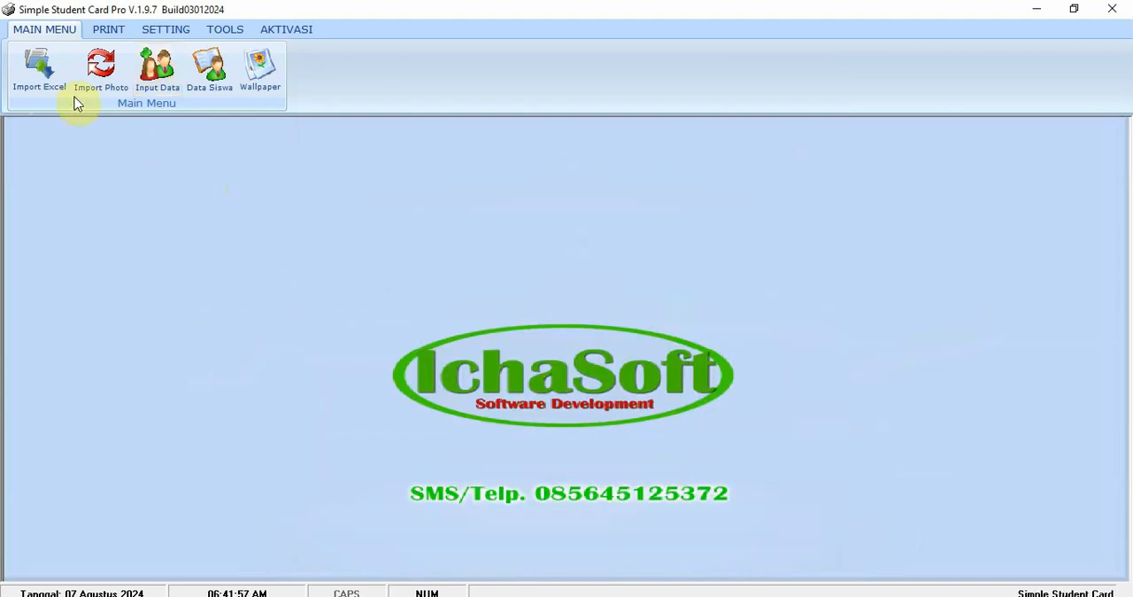
# - Generate the blank student import template in Excel from the Excel import window and examine its columns from No to Kelas
pyautogui.click(48, 89)
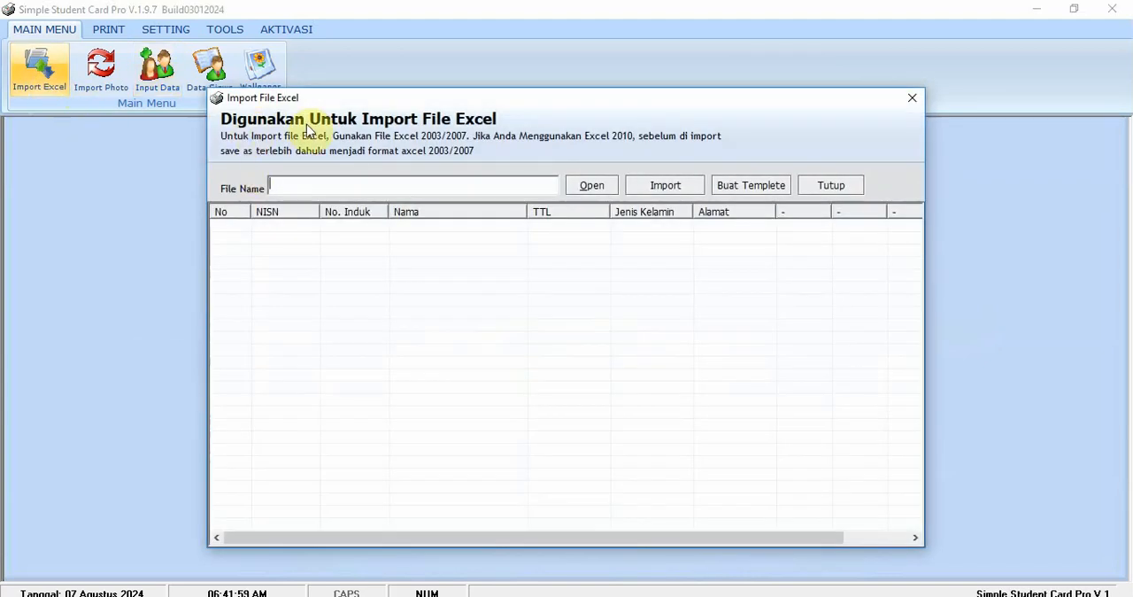
pyautogui.click(767, 197)
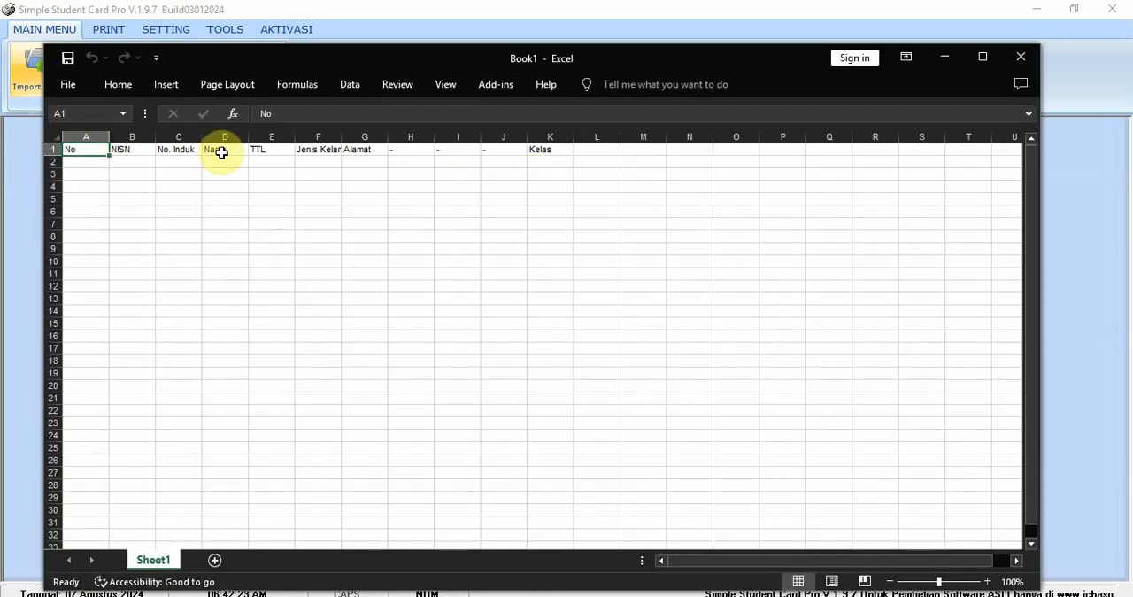
pyautogui.click(75, 136)
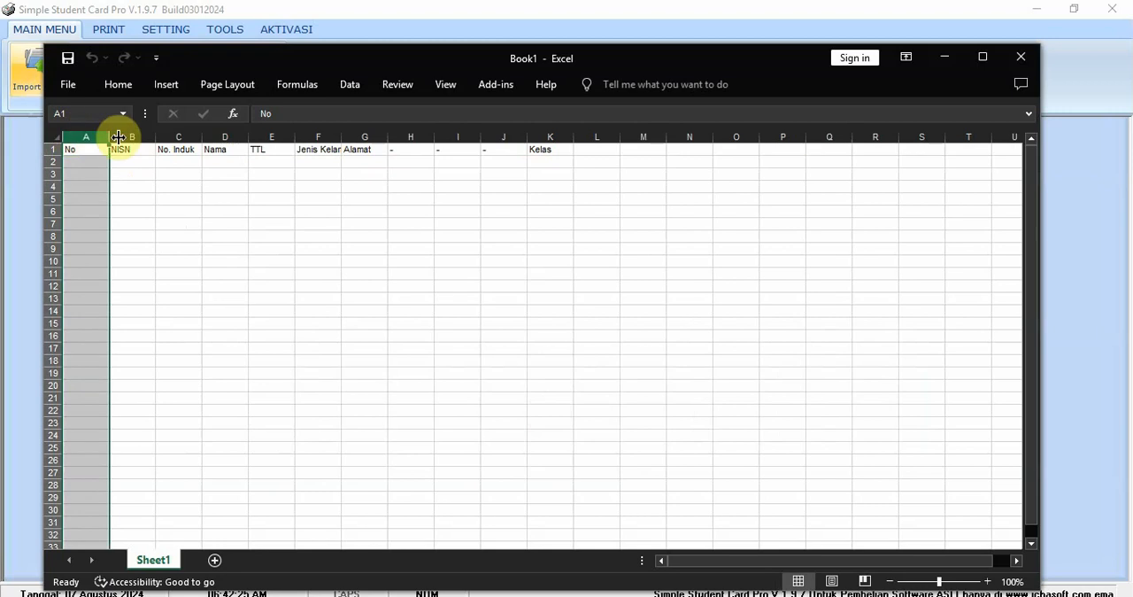
pyautogui.click(133, 136)
pyautogui.click(177, 135)
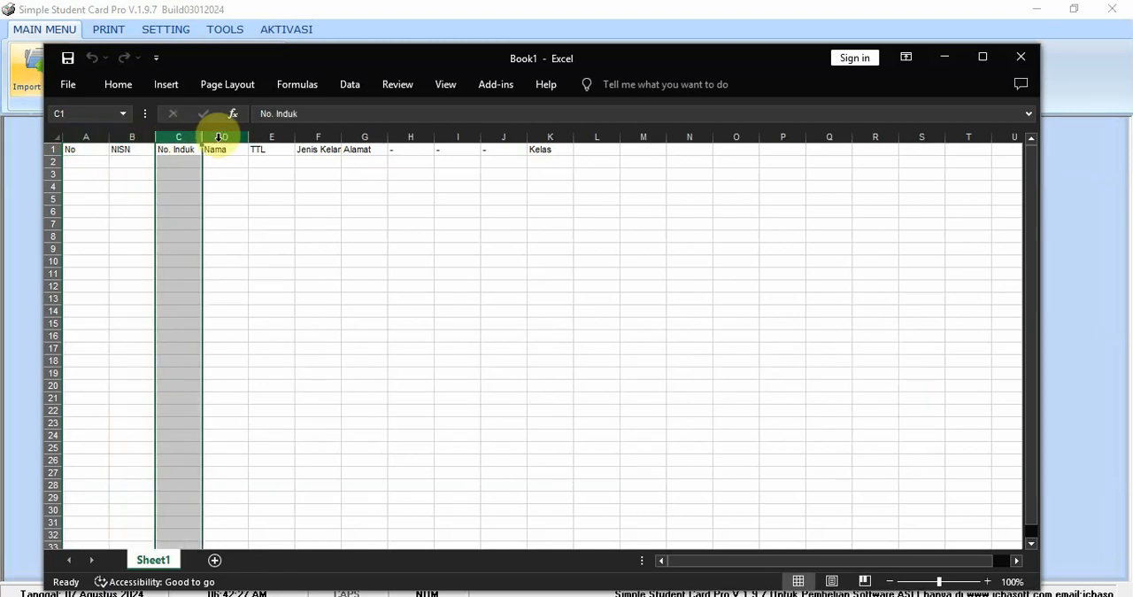
pyautogui.click(225, 136)
pyautogui.click(272, 135)
pyautogui.click(321, 135)
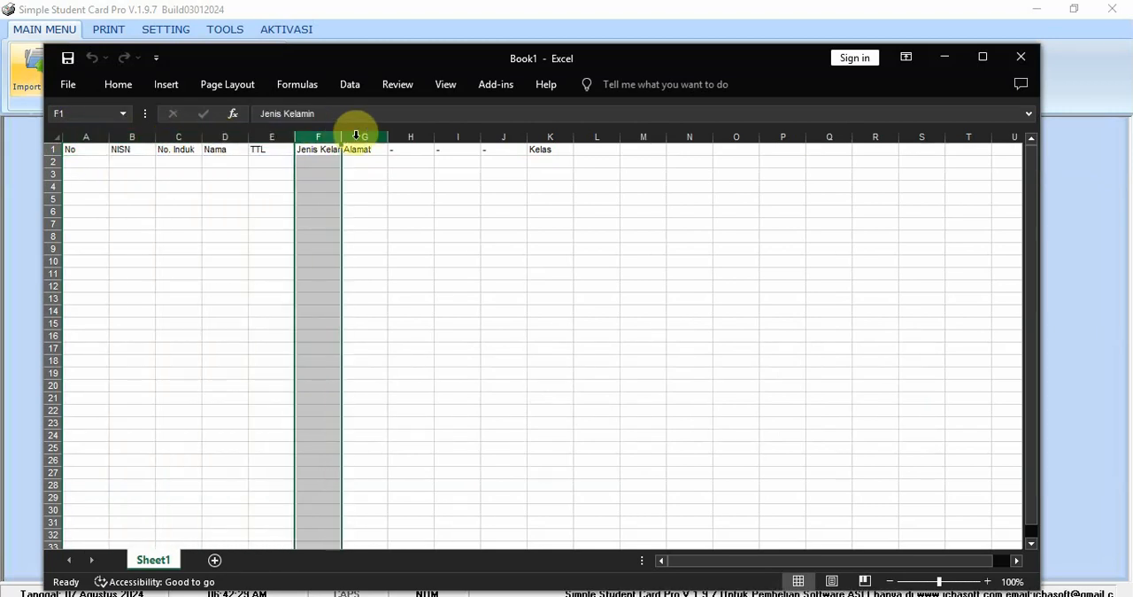
pyautogui.click(359, 135)
pyautogui.click(546, 135)
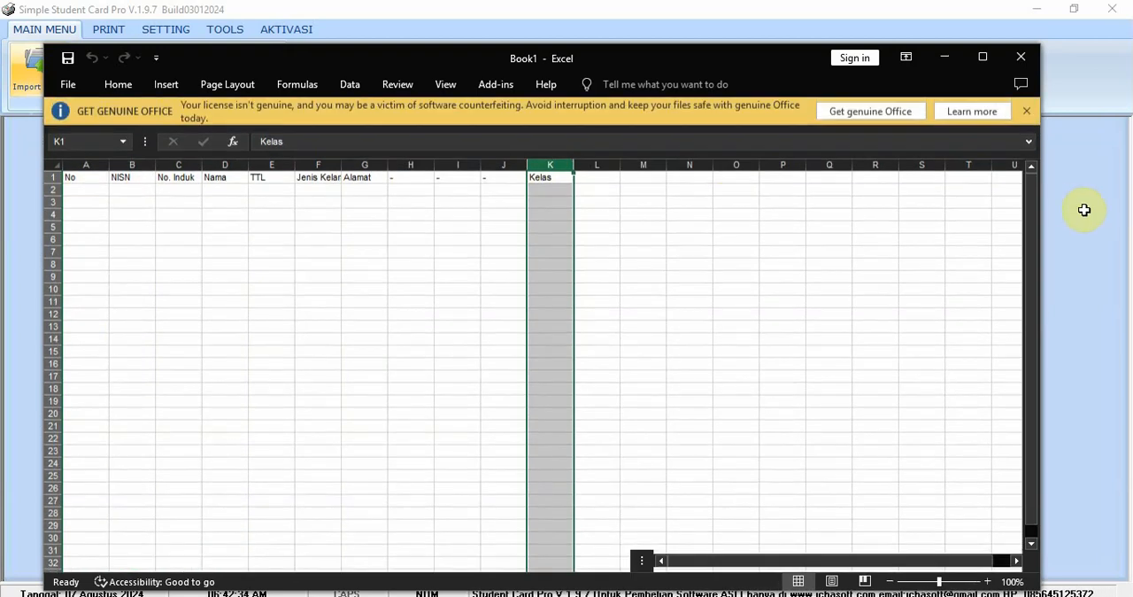
# - Return to Simple Student Card Pro, close the Excel import window, and review the field labels in the card settings
pyautogui.click(1083, 210)
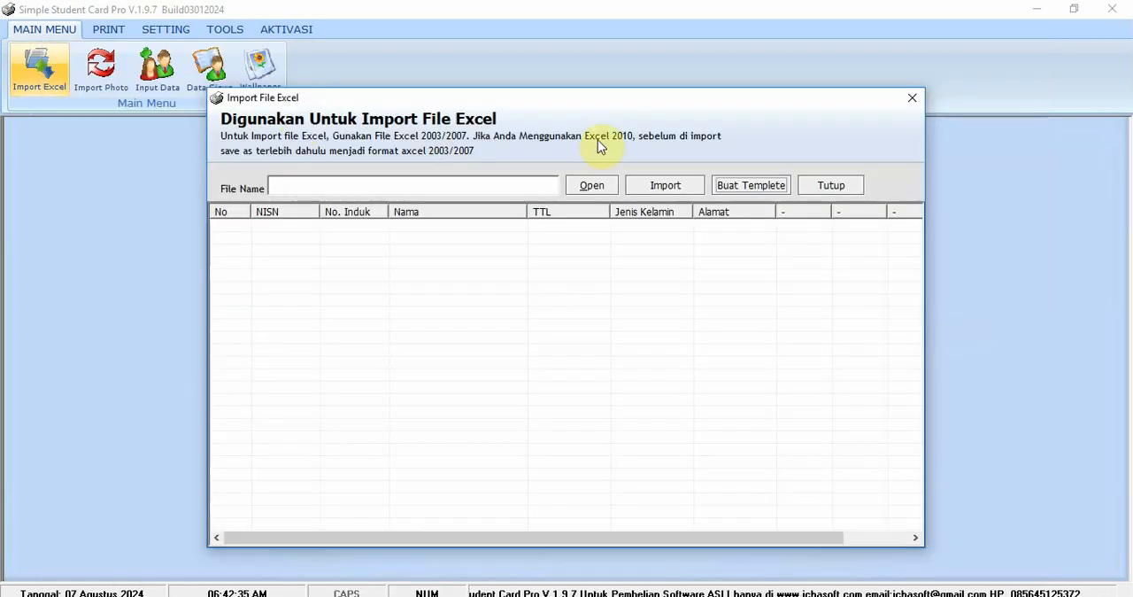
pyautogui.click(912, 98)
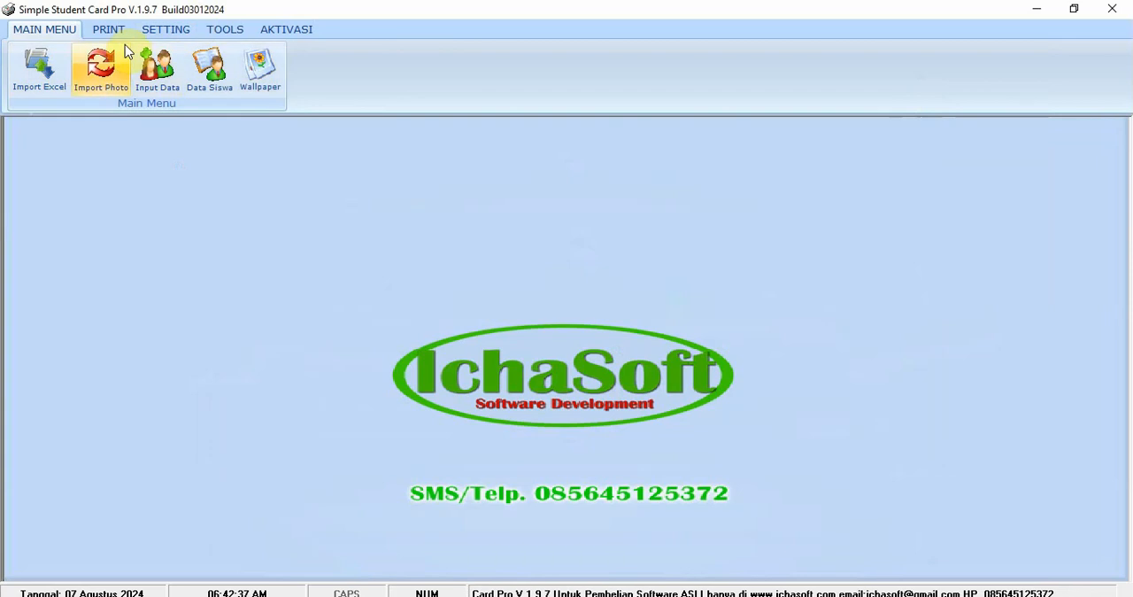
pyautogui.click(151, 31)
pyautogui.click(42, 71)
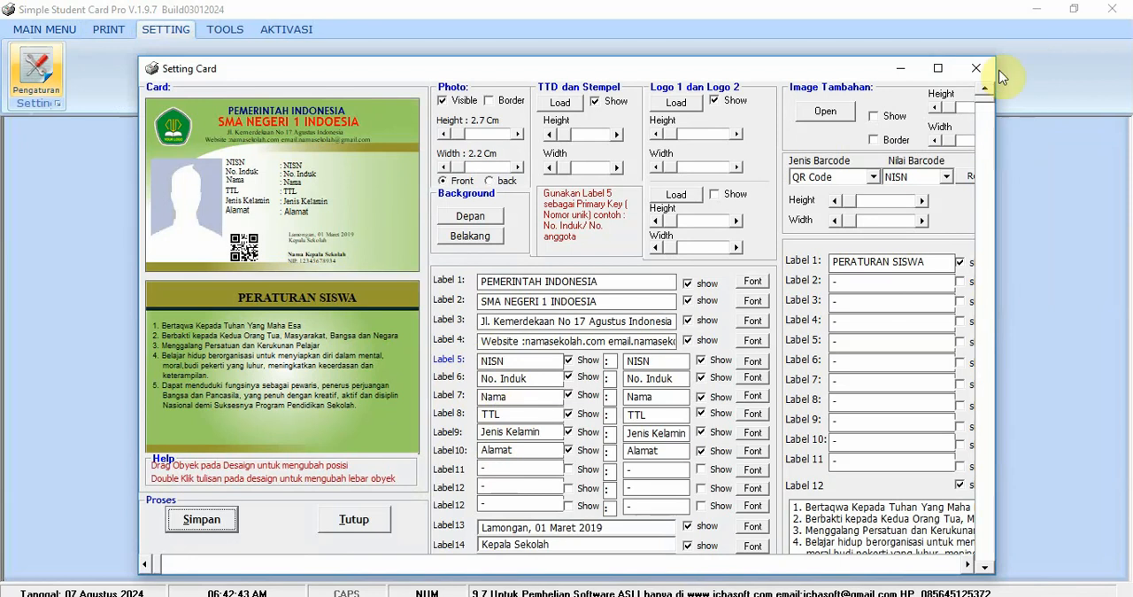
pyautogui.click(976, 68)
# - Switch to Excel, open the recent Import Siswa workbook, and look through its student rows
pyautogui.hotkey('alt', 'Tab')
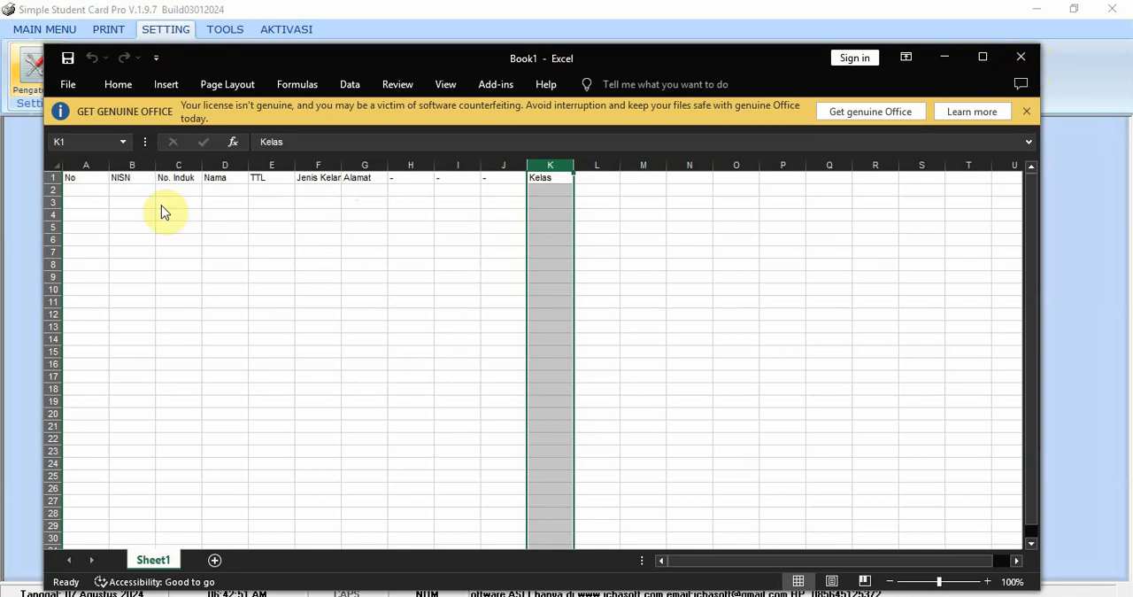
pyautogui.click(68, 85)
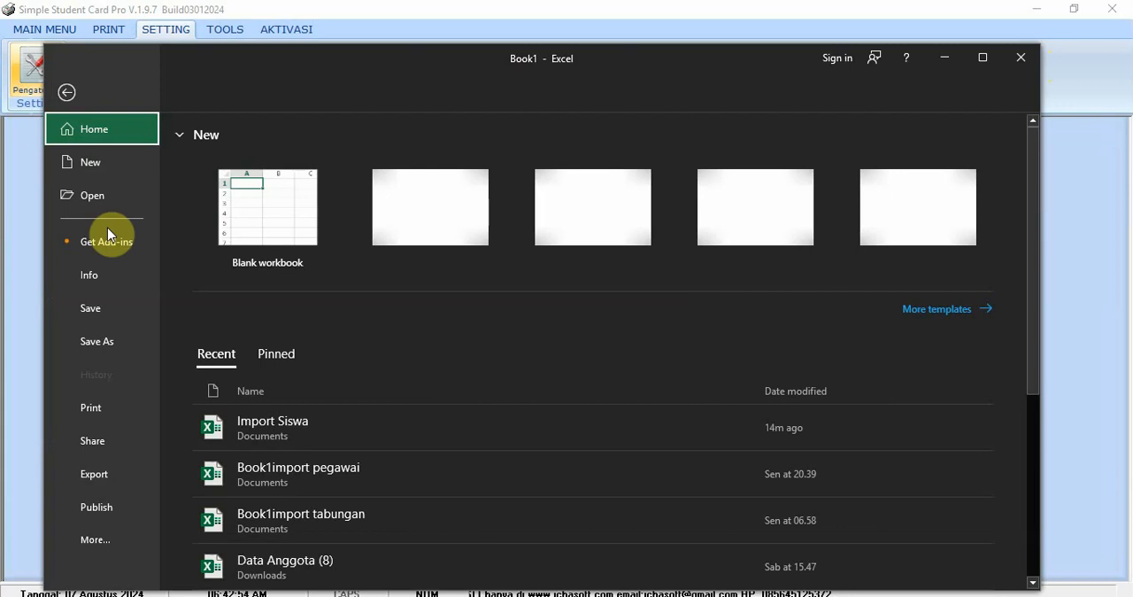
pyautogui.click(313, 429)
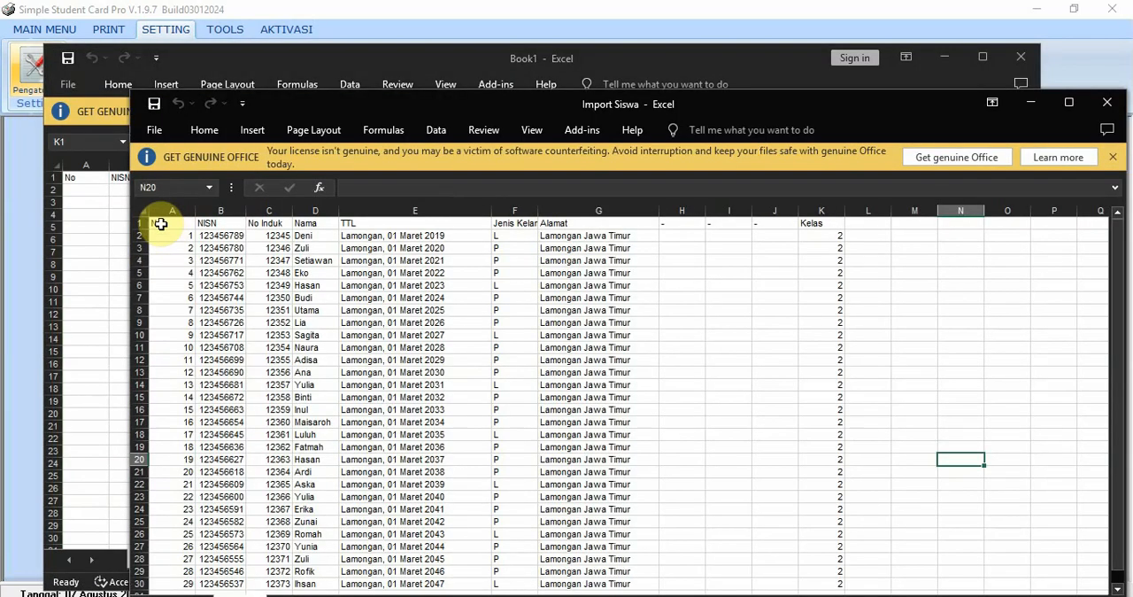
pyautogui.scroll(-3, 266, 375)
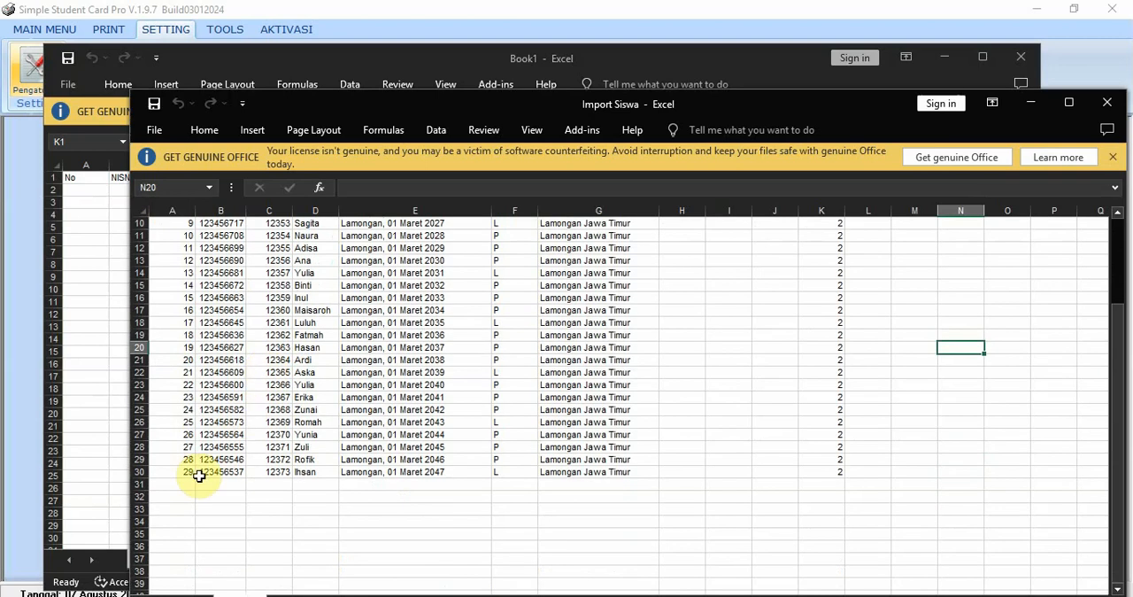
# - Close the blank template workbook Book1 without saving it
pyautogui.click(1015, 71)
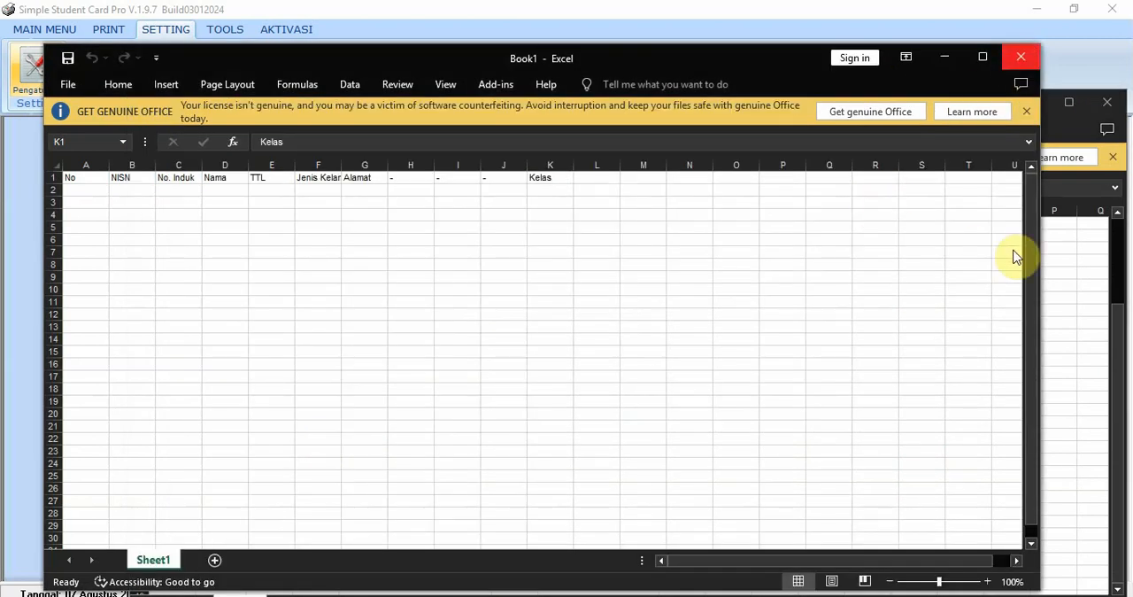
pyautogui.hotkey('ctrl', 'space')
pyautogui.click(1019, 55)
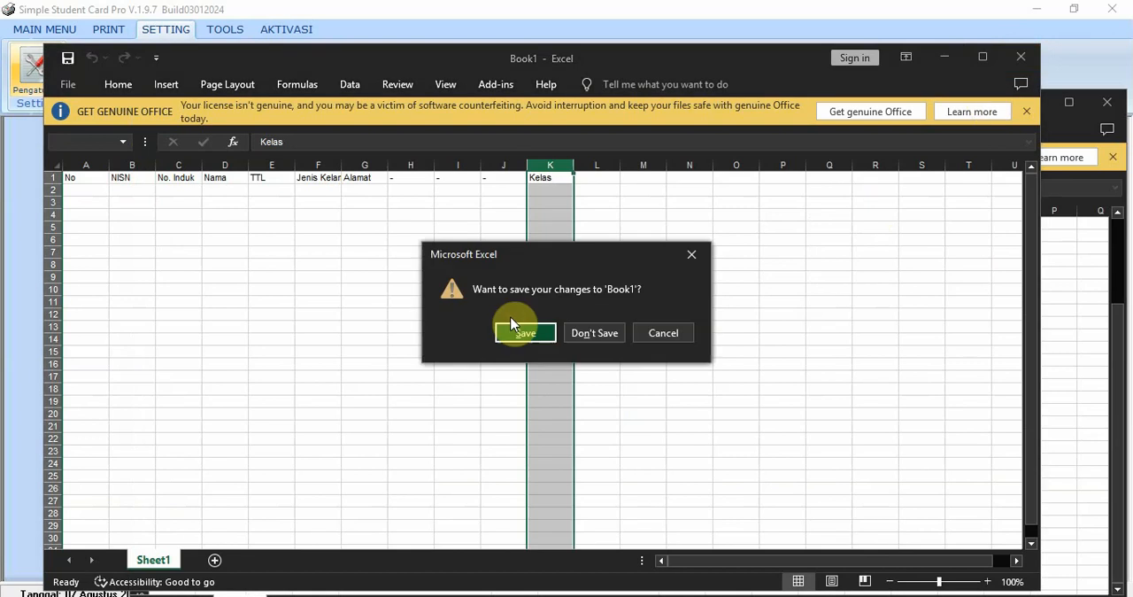
pyautogui.click(592, 341)
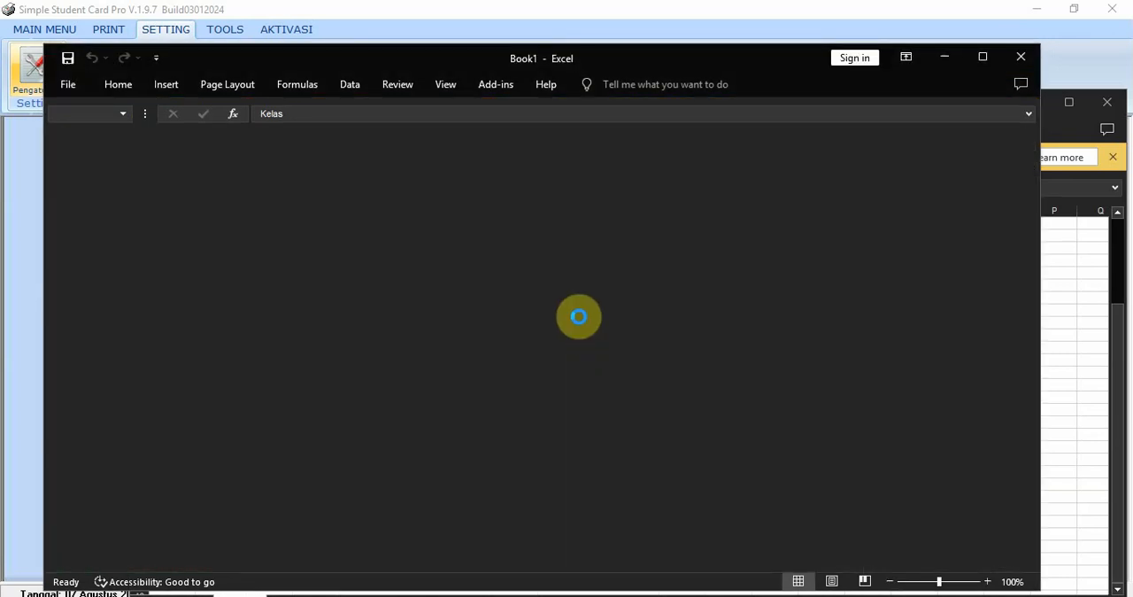
pyautogui.click(63, 29)
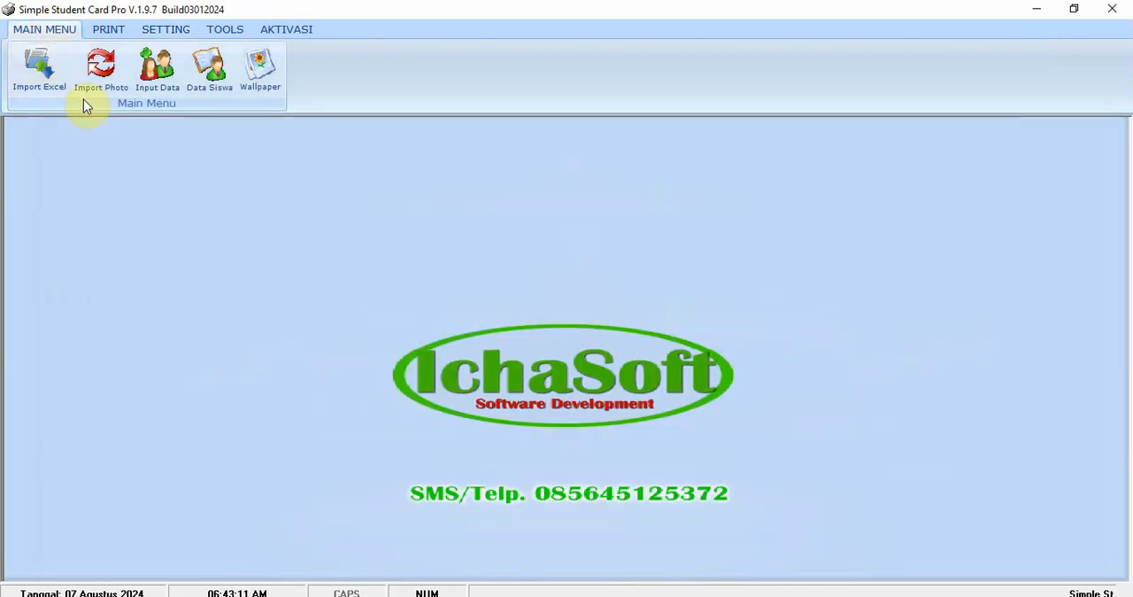
pyautogui.click(41, 73)
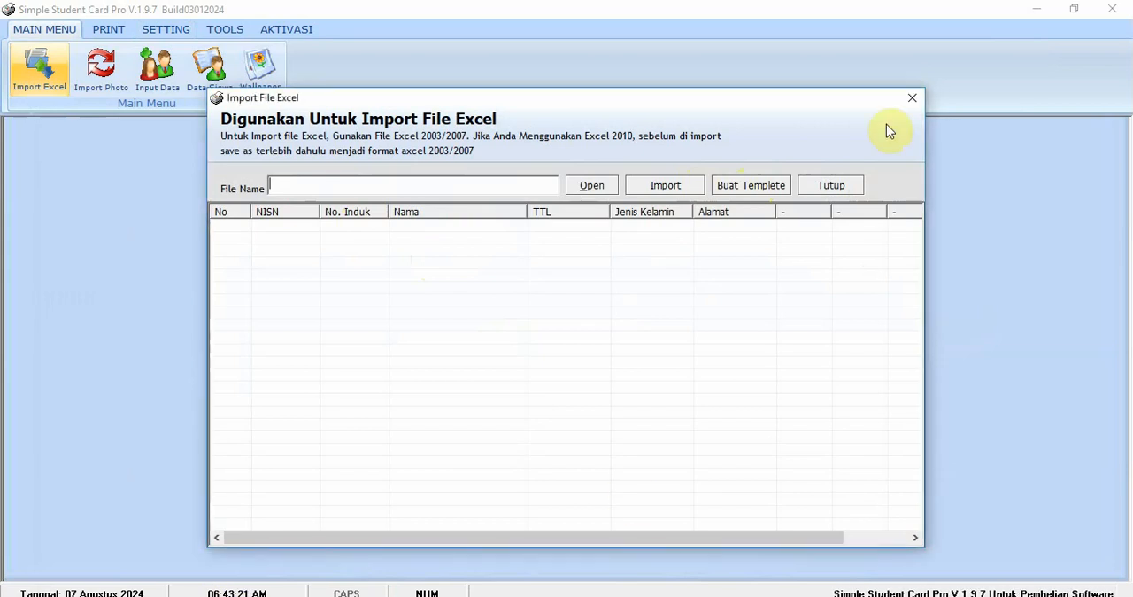
pyautogui.click(912, 103)
# - Close the Import Siswa workbook in Excel and load the Import Siswa file from Documents into the Excel import window
pyautogui.click(300, 595)
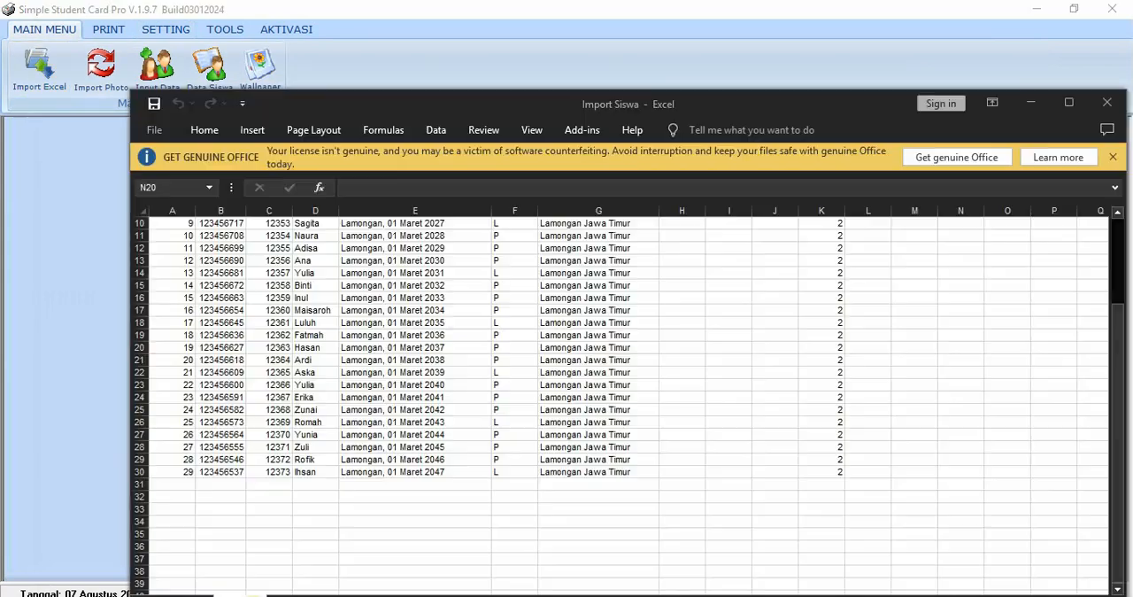
pyautogui.click(1107, 104)
pyautogui.click(39, 67)
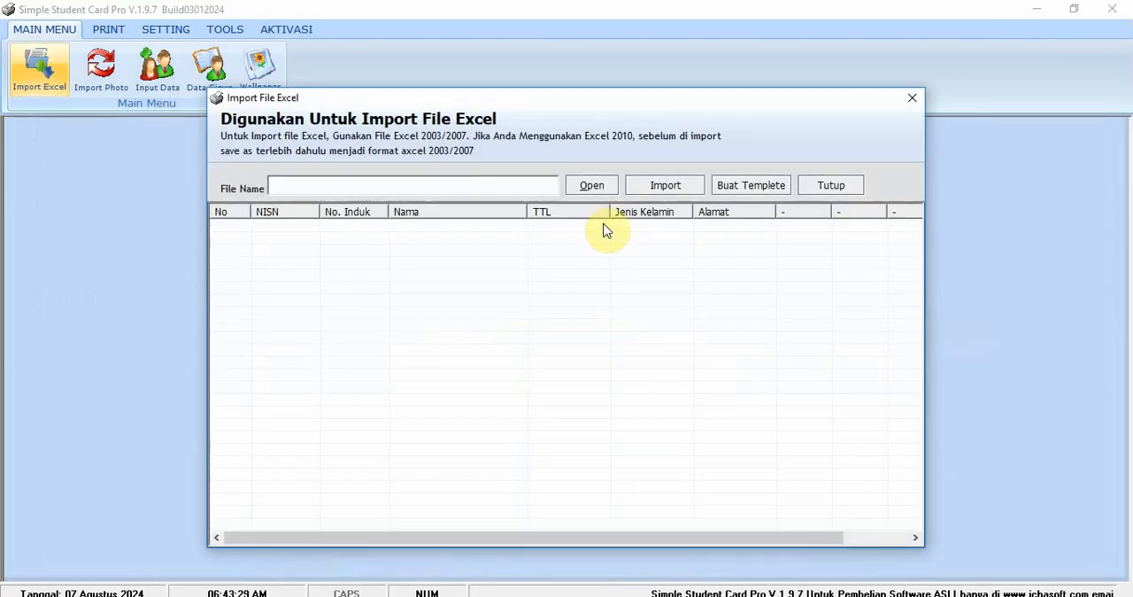
pyautogui.click(593, 186)
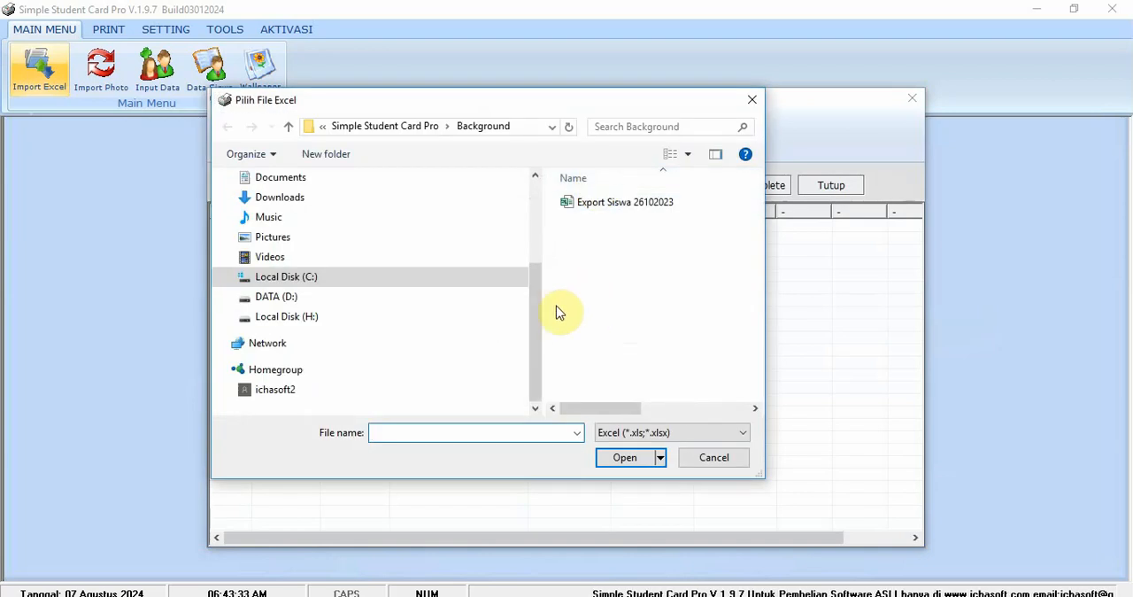
pyautogui.moveTo(536, 311); pyautogui.dragTo(544, 222)
pyautogui.click(311, 331)
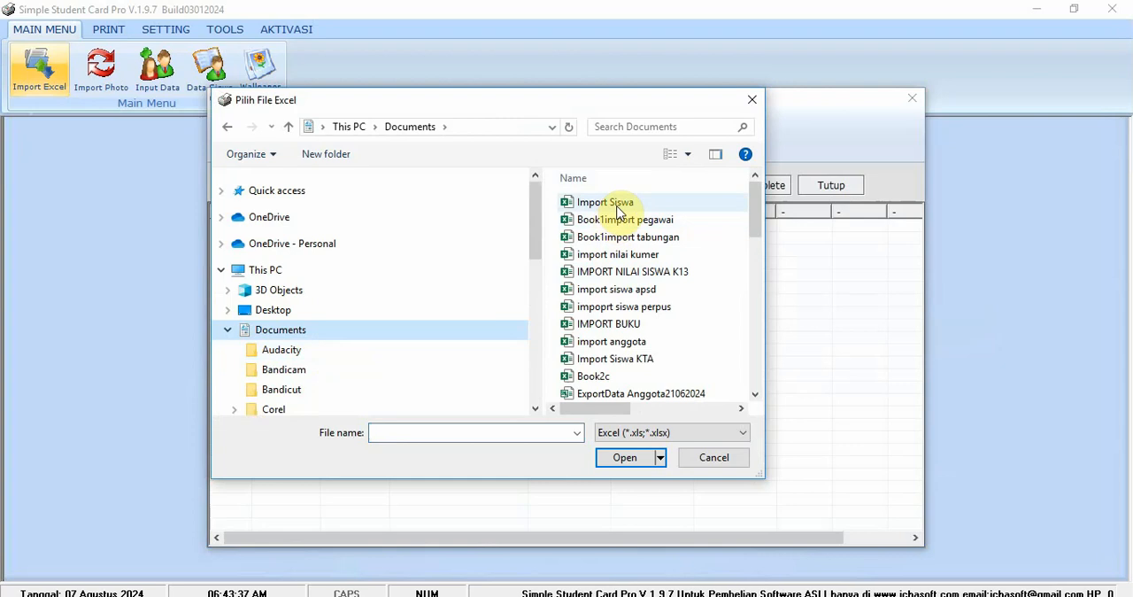
pyautogui.click(625, 457)
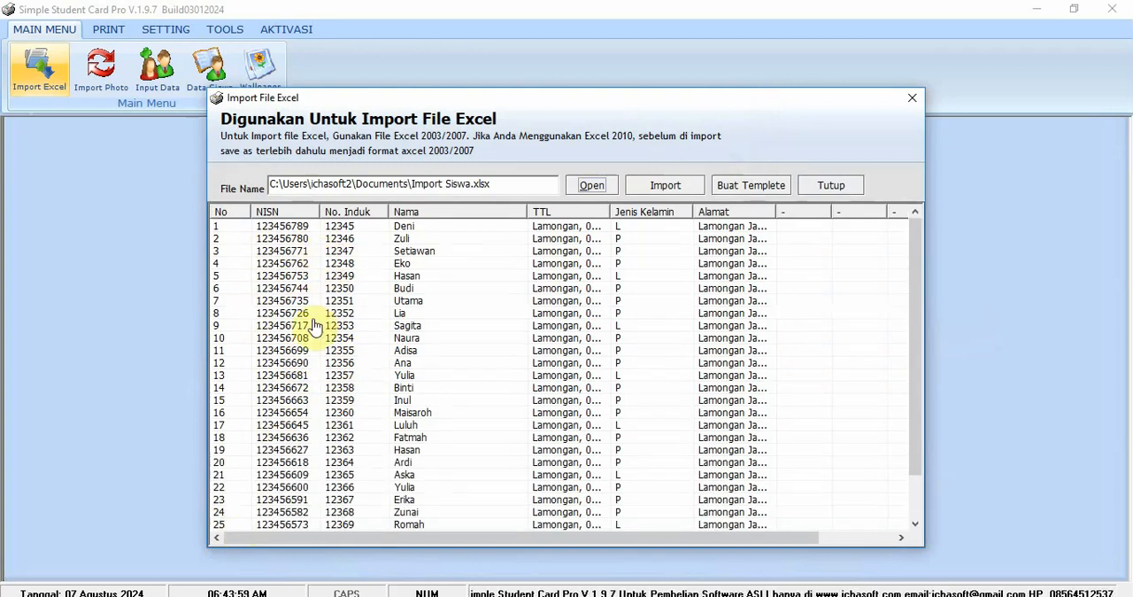
# - Check the student rows loaded from the Import Siswa file, import them into the database, and close the Excel import window
pyautogui.click(289, 433)
pyautogui.scroll(-2, 354, 392)
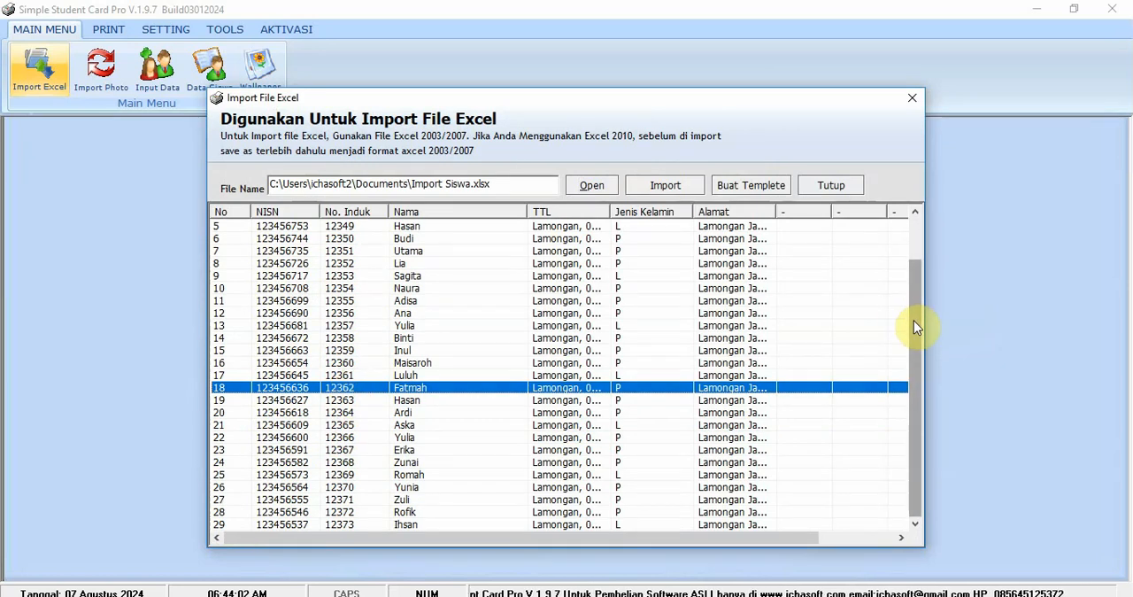
pyautogui.moveTo(914, 320); pyautogui.dragTo(926, 477)
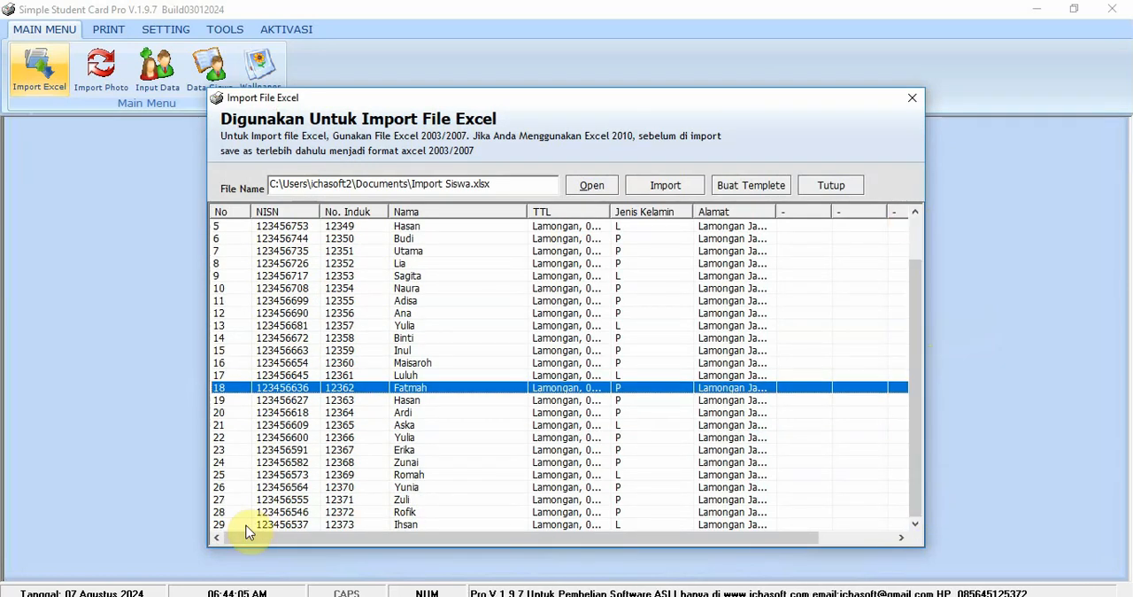
pyautogui.scroll(1, 332, 403)
pyautogui.scroll(1, 332, 403)
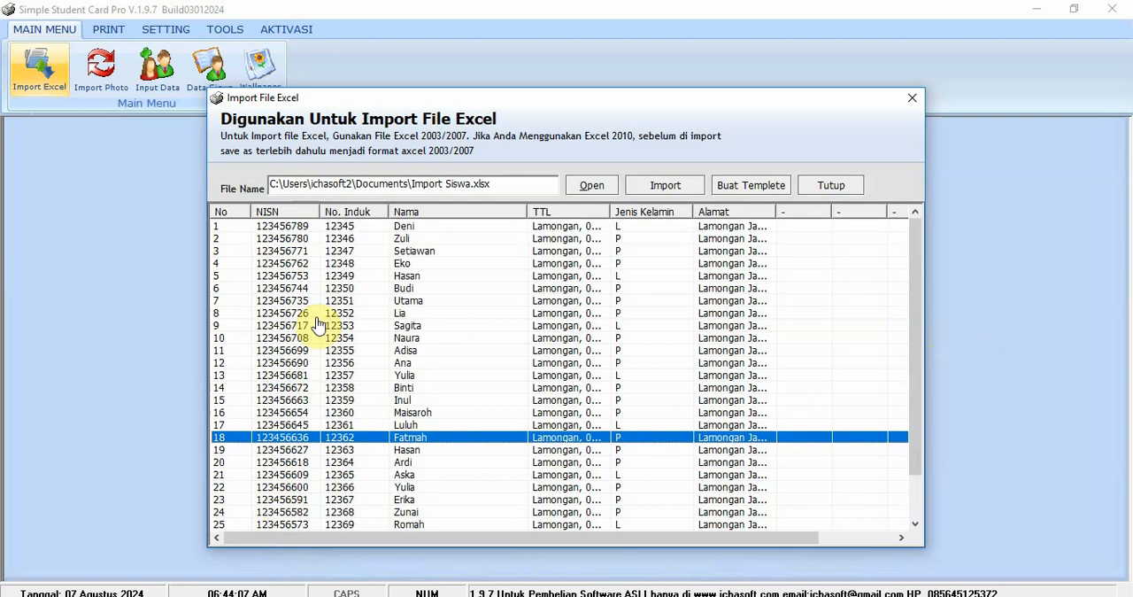
pyautogui.click(317, 315)
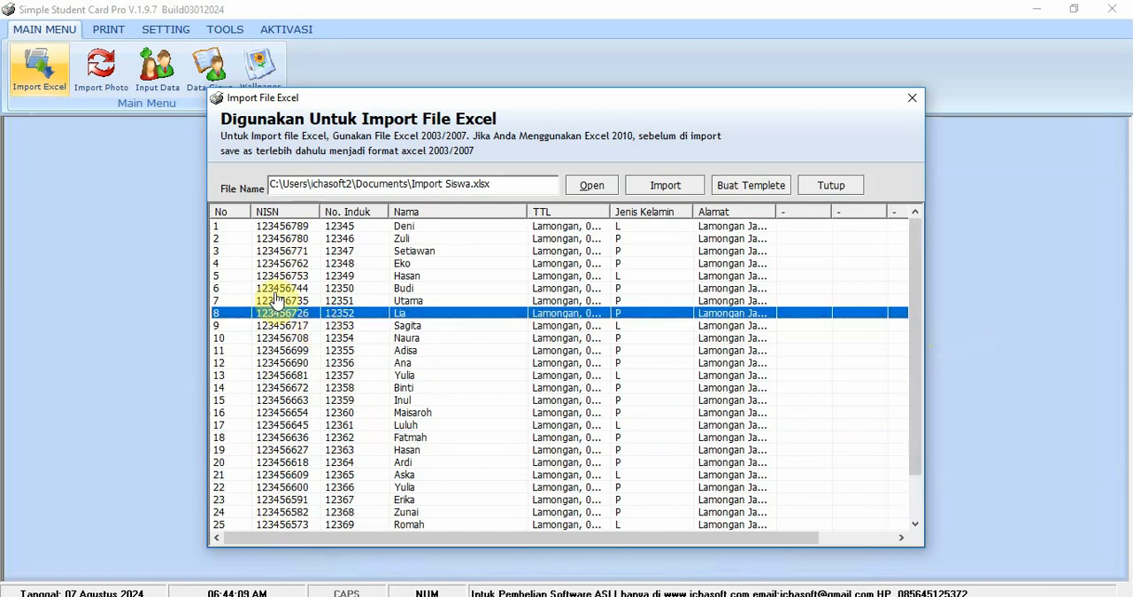
pyautogui.click(404, 399)
pyautogui.click(670, 184)
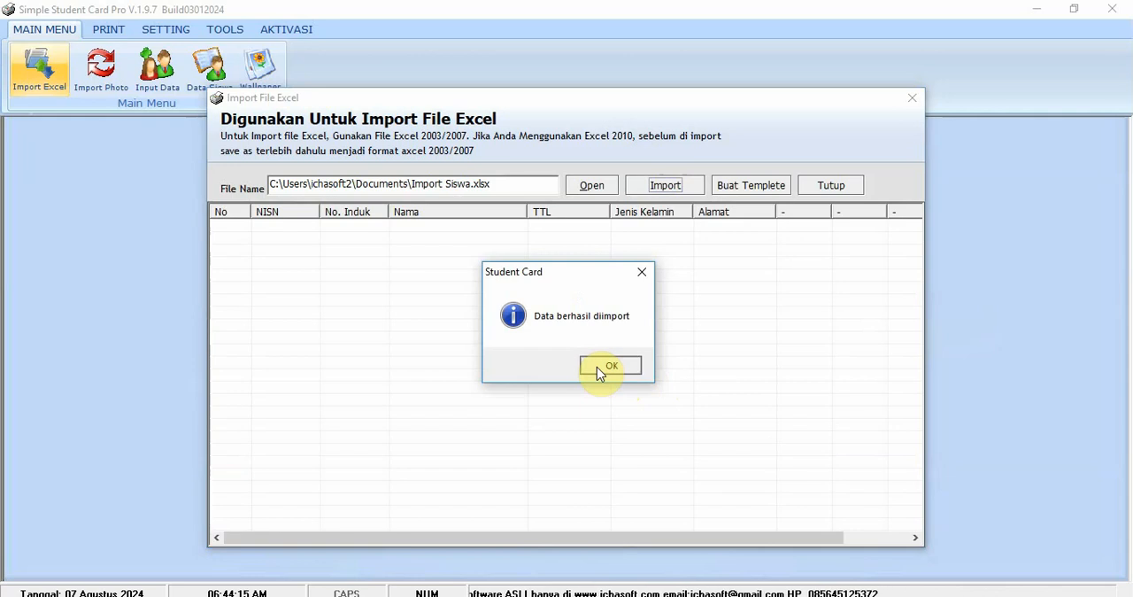
pyautogui.click(597, 366)
pyautogui.click(836, 186)
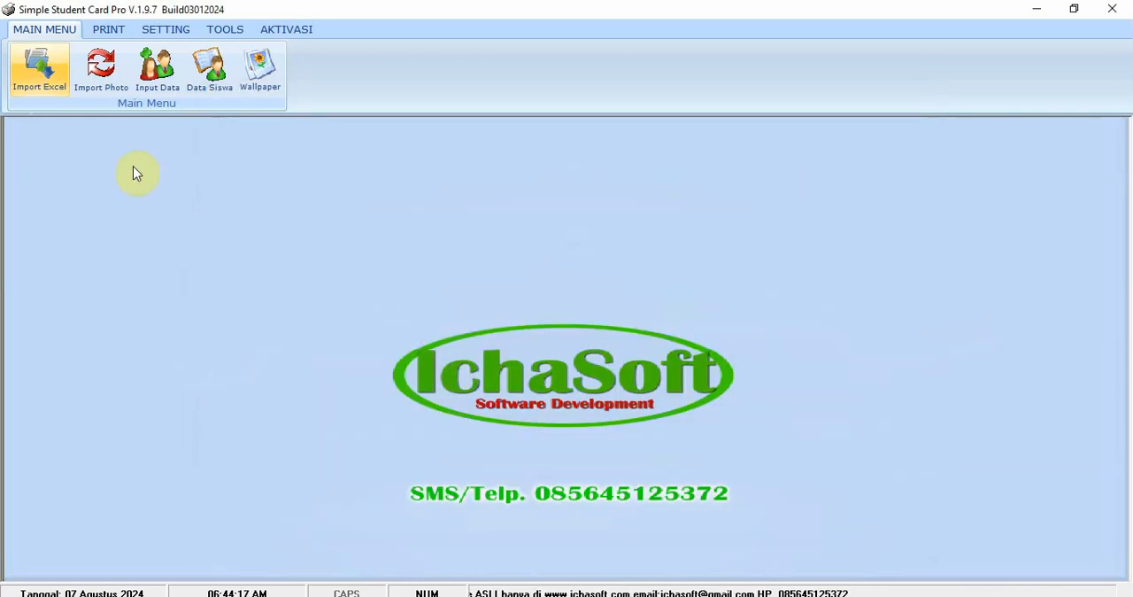
# - Open the student data list, widen the Alamat, Jenis Kelamin and TTL columns to check the imported records, and close the list
pyautogui.click(206, 81)
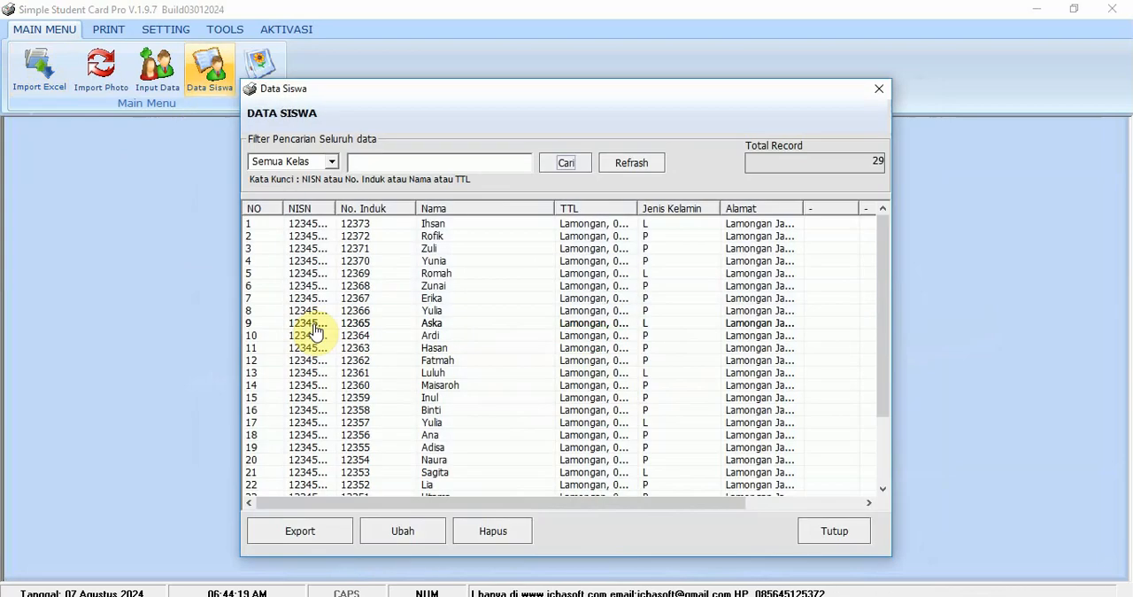
pyautogui.scroll(-3, 655, 378)
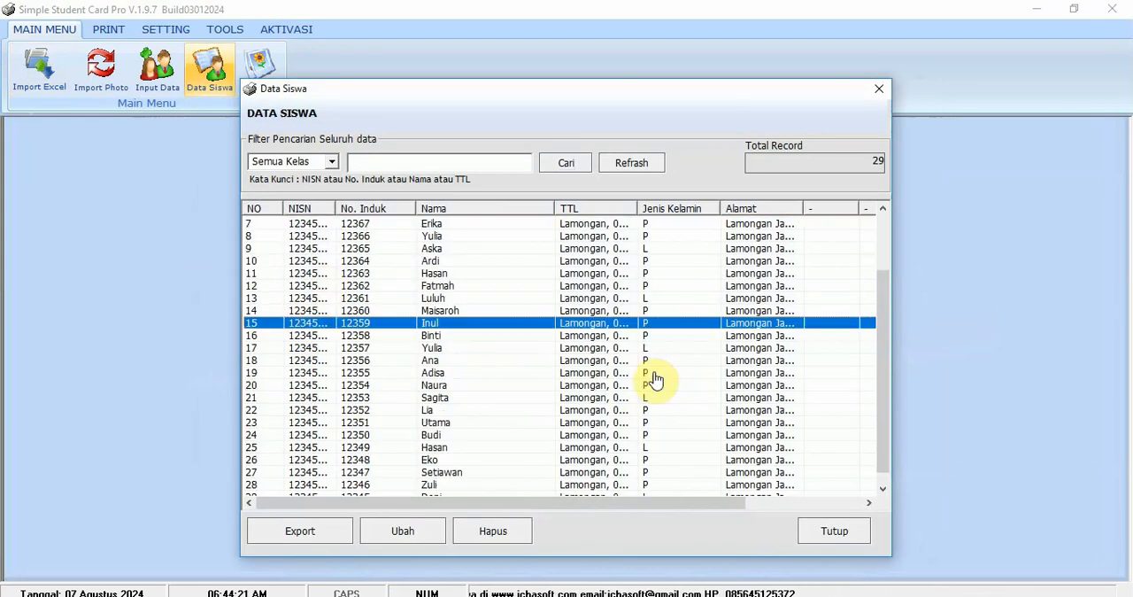
pyautogui.scroll(3, 786, 320)
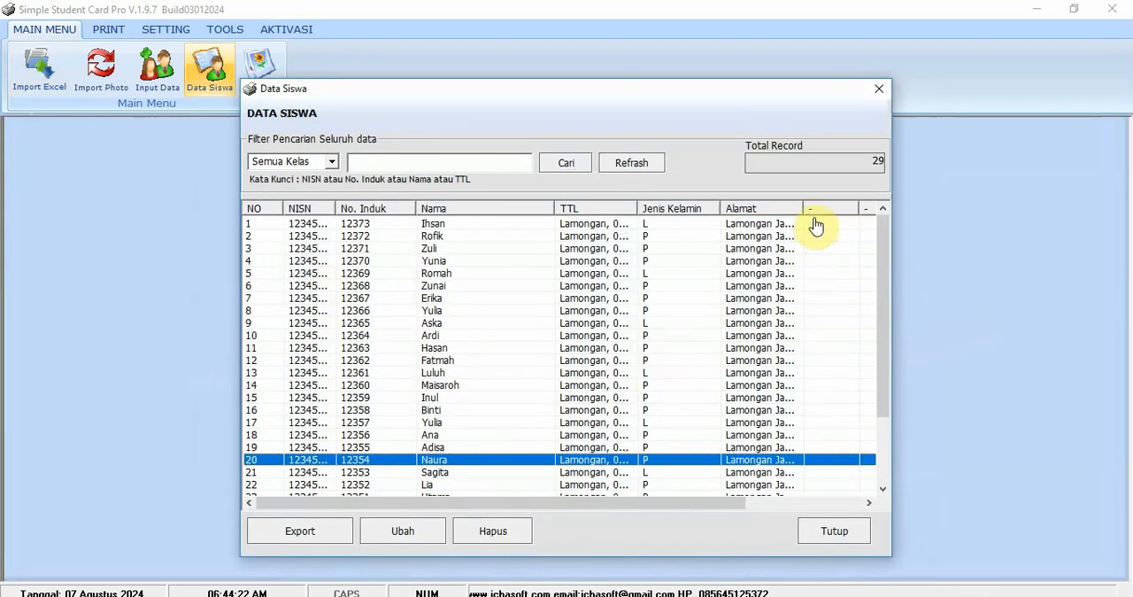
pyautogui.moveTo(806, 209); pyautogui.dragTo(842, 208)
pyautogui.moveTo(721, 208); pyautogui.dragTo(741, 208)
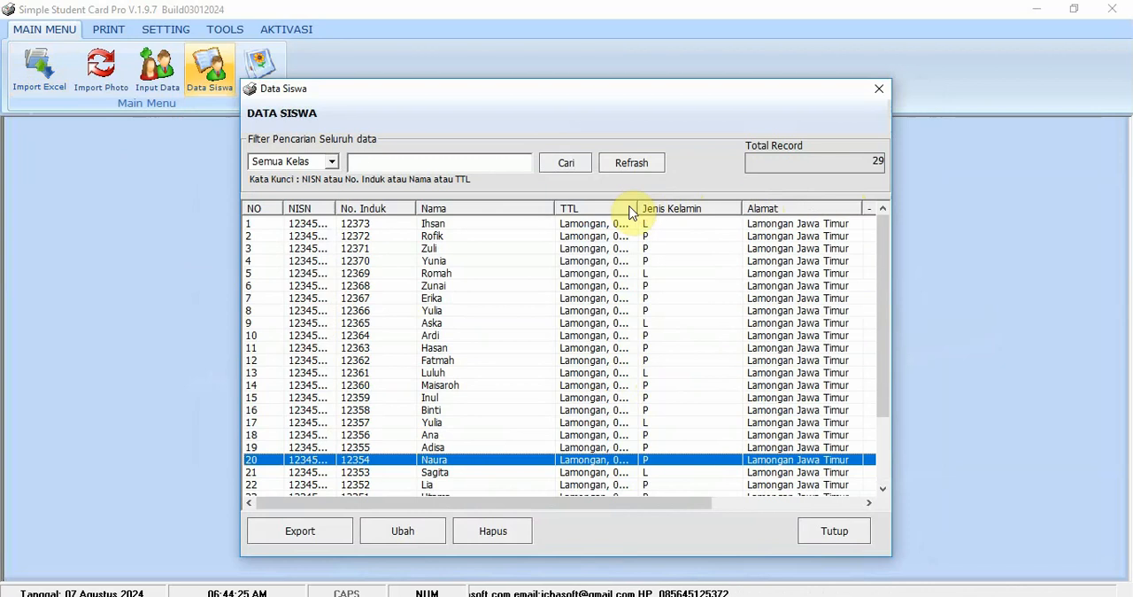
pyautogui.moveTo(641, 203); pyautogui.dragTo(693, 210)
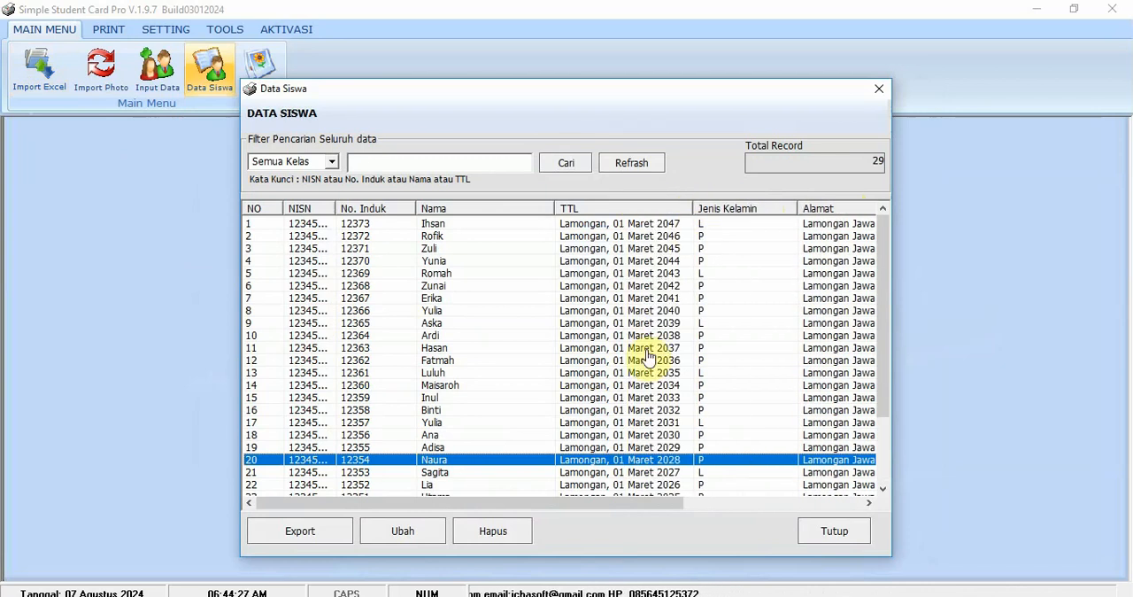
pyautogui.scroll(-2, 644, 399)
pyautogui.scroll(2, 641, 403)
pyautogui.click(641, 397)
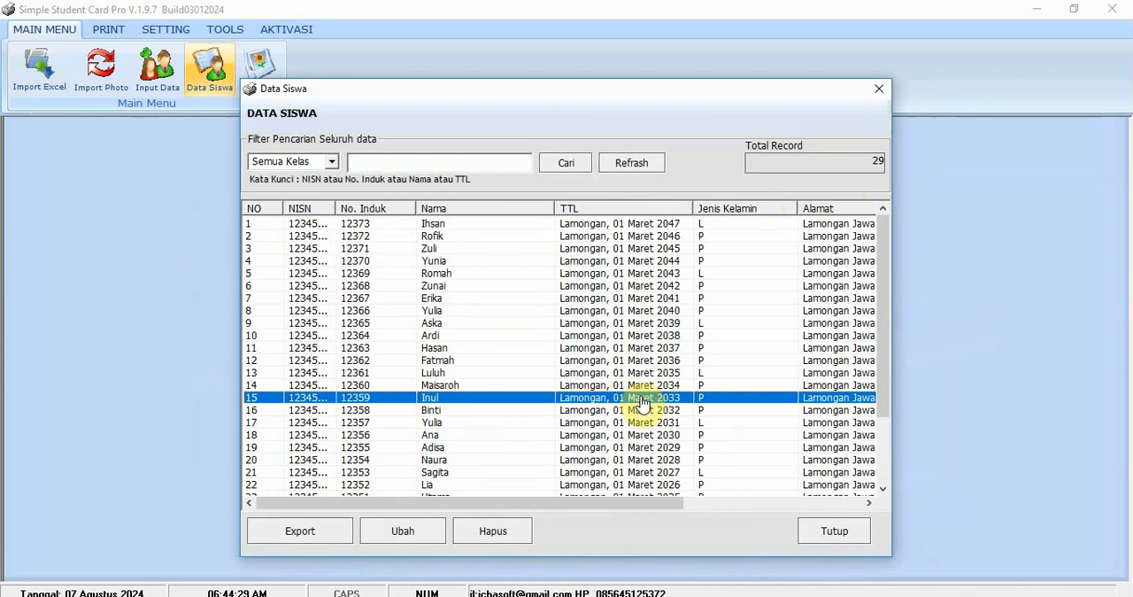
pyautogui.scroll(-3, 641, 398)
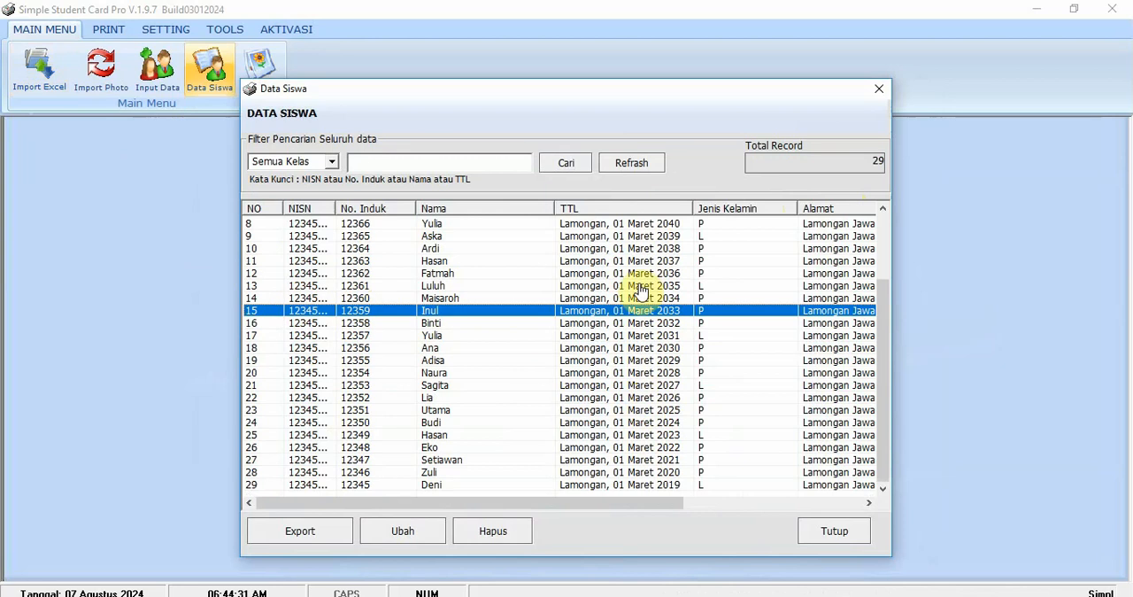
pyautogui.click(832, 532)
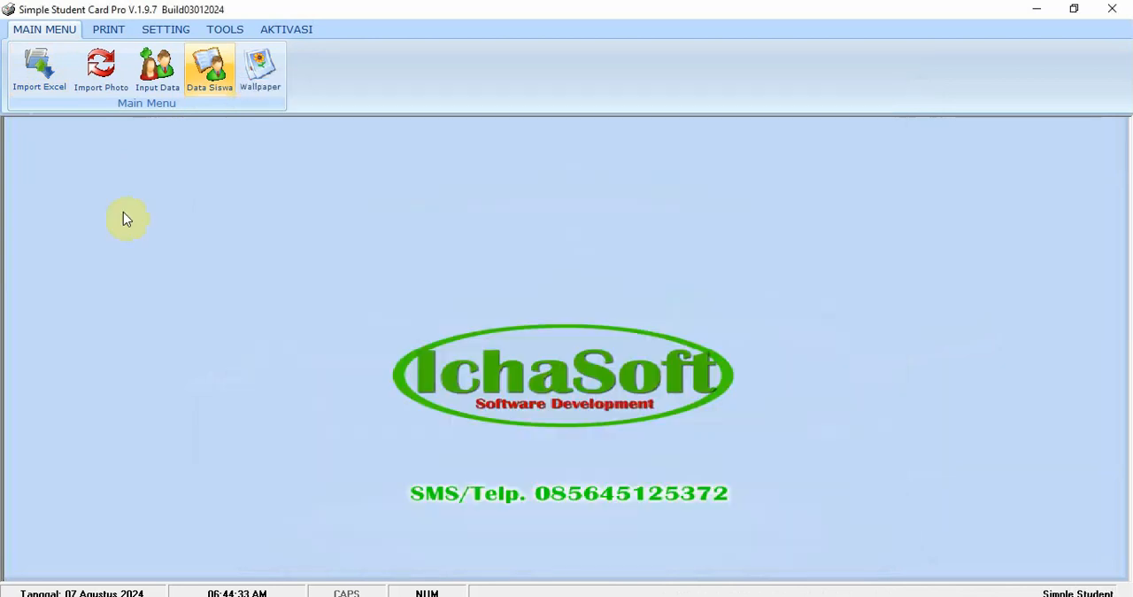
# - Open the photo import window, look at its folder selection, and close it without importing any photos
pyautogui.click(121, 92)
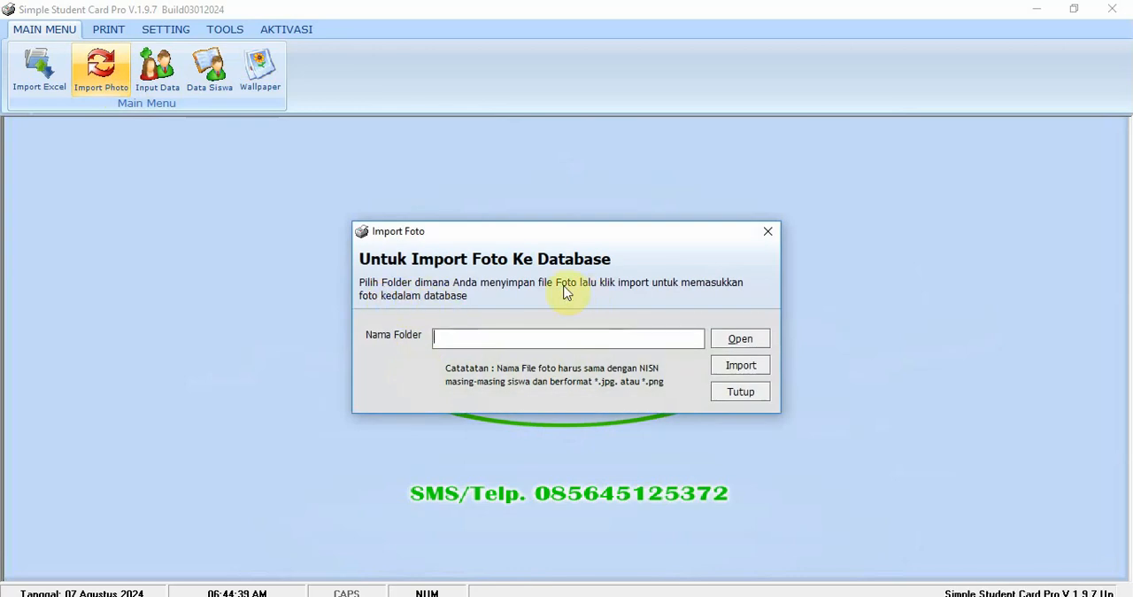
pyautogui.click(737, 340)
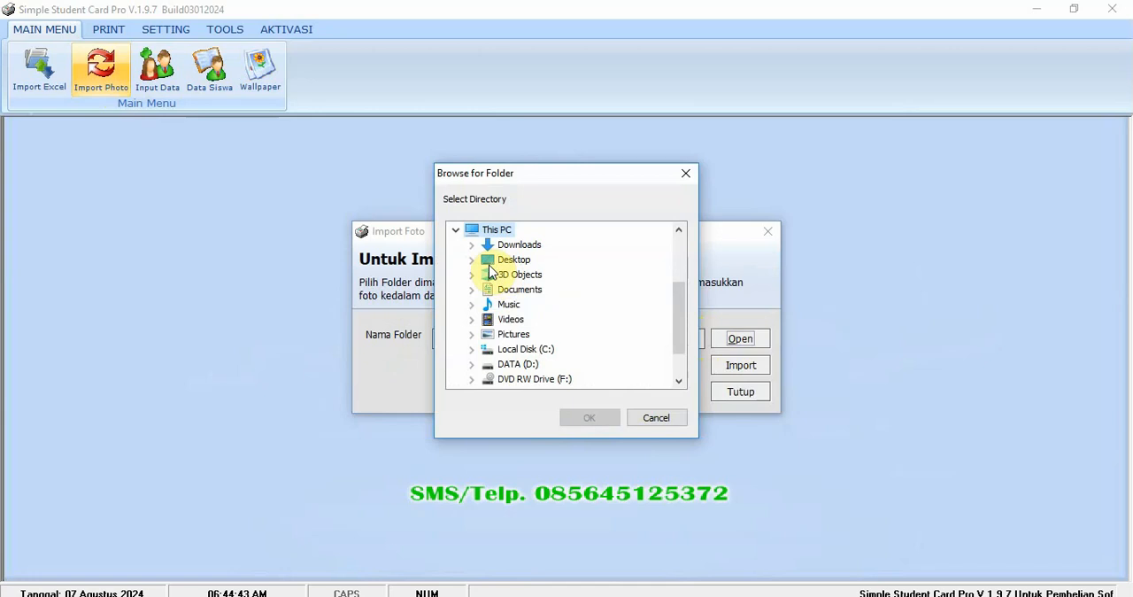
pyautogui.click(659, 419)
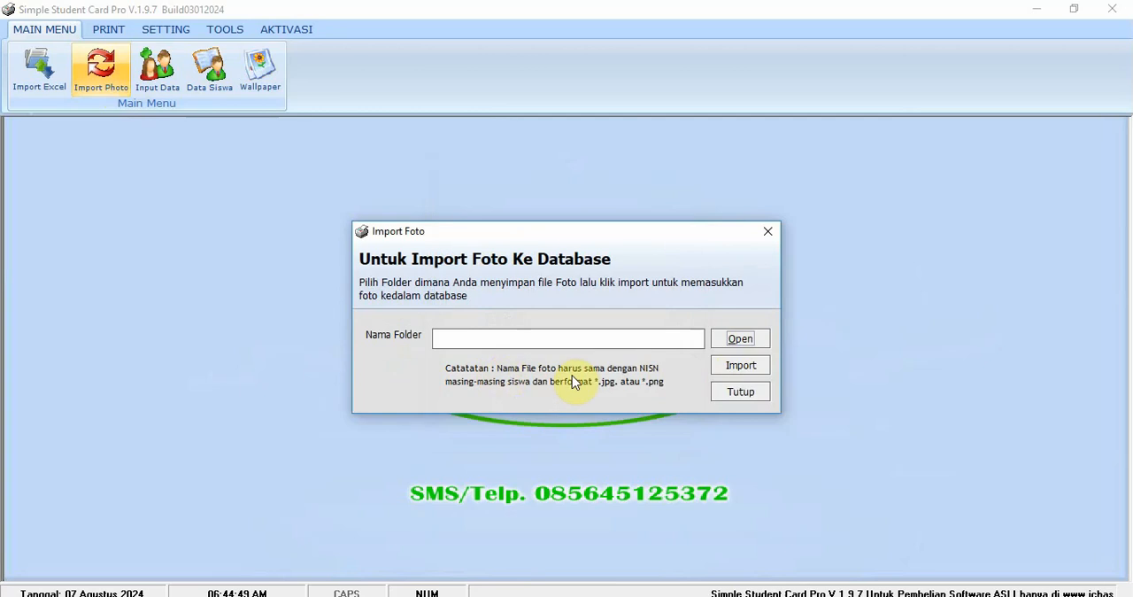
pyautogui.click(740, 392)
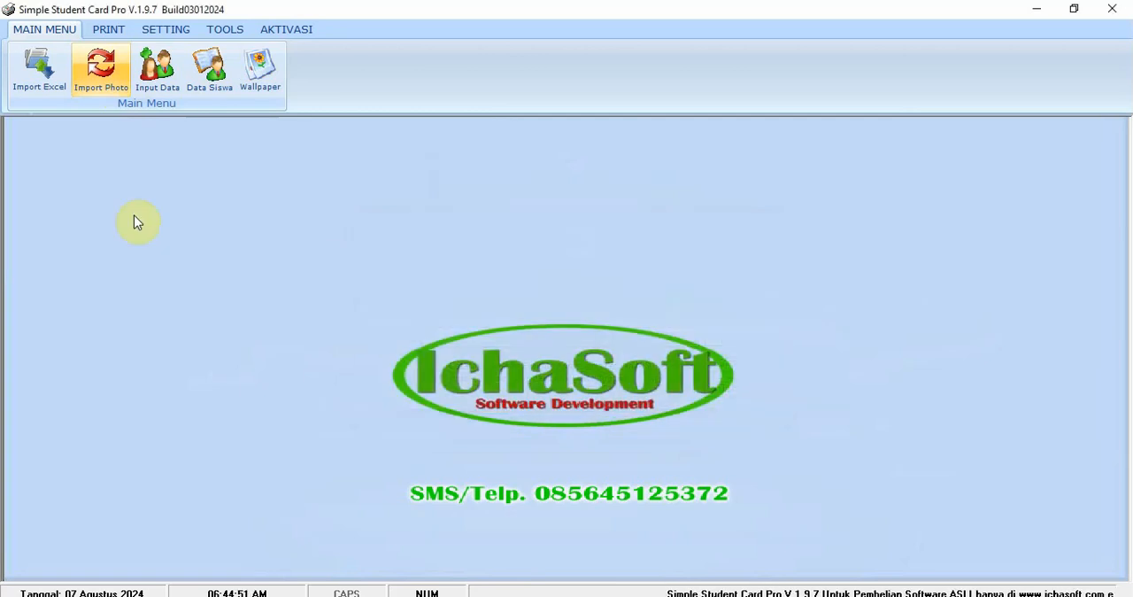
# - Open the Custome Print window and widen the NISN column of its student list
pyautogui.click(108, 29)
pyautogui.click(85, 69)
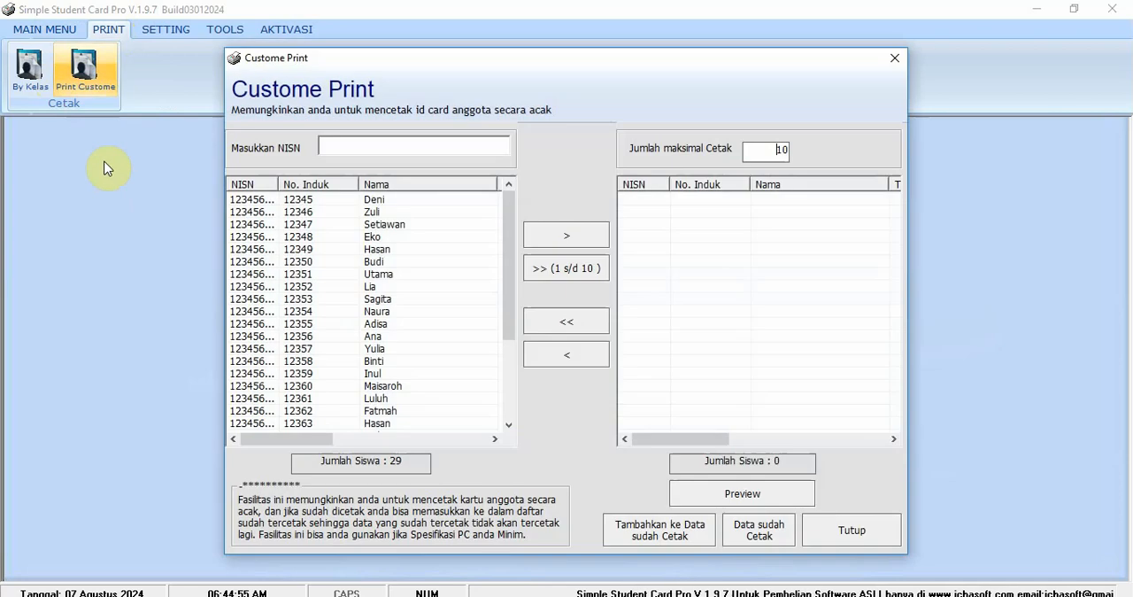
pyautogui.click(894, 58)
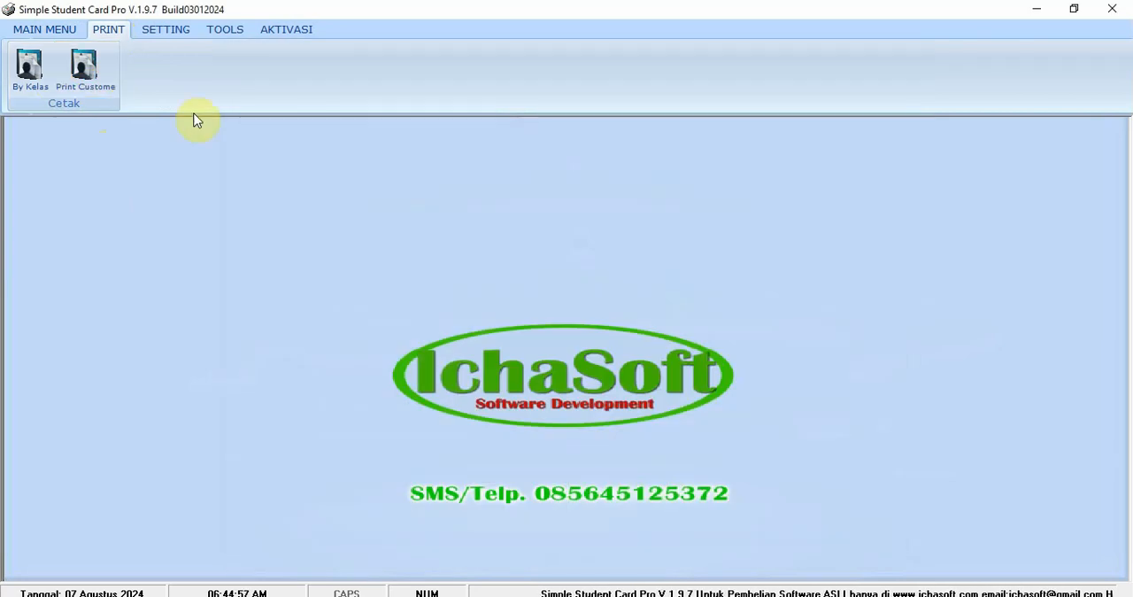
pyautogui.click(111, 75)
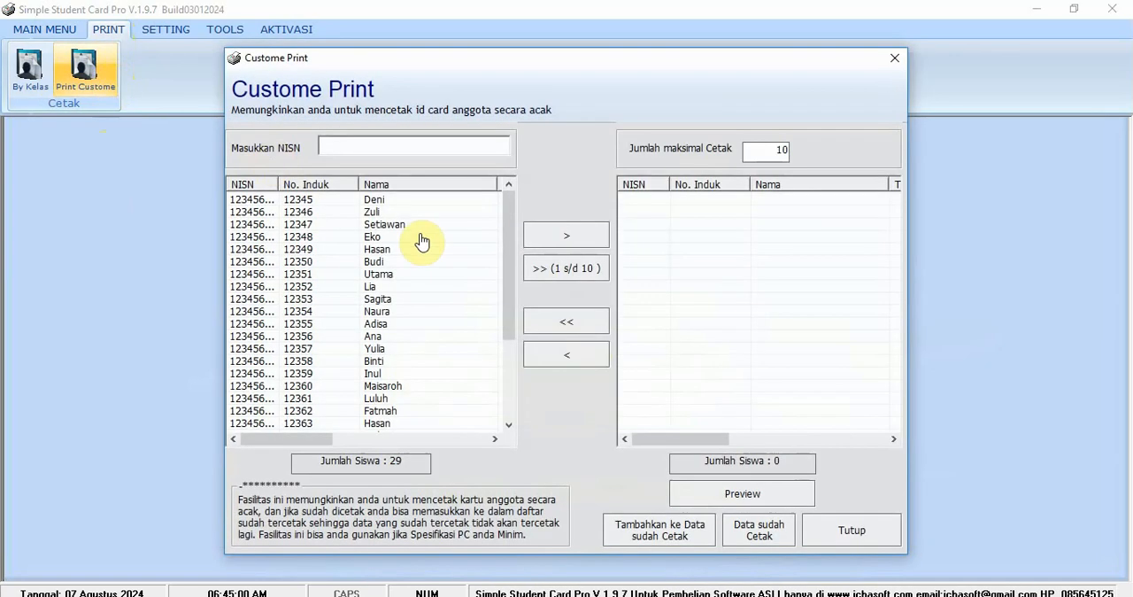
pyautogui.moveTo(505, 253); pyautogui.dragTo(493, 228)
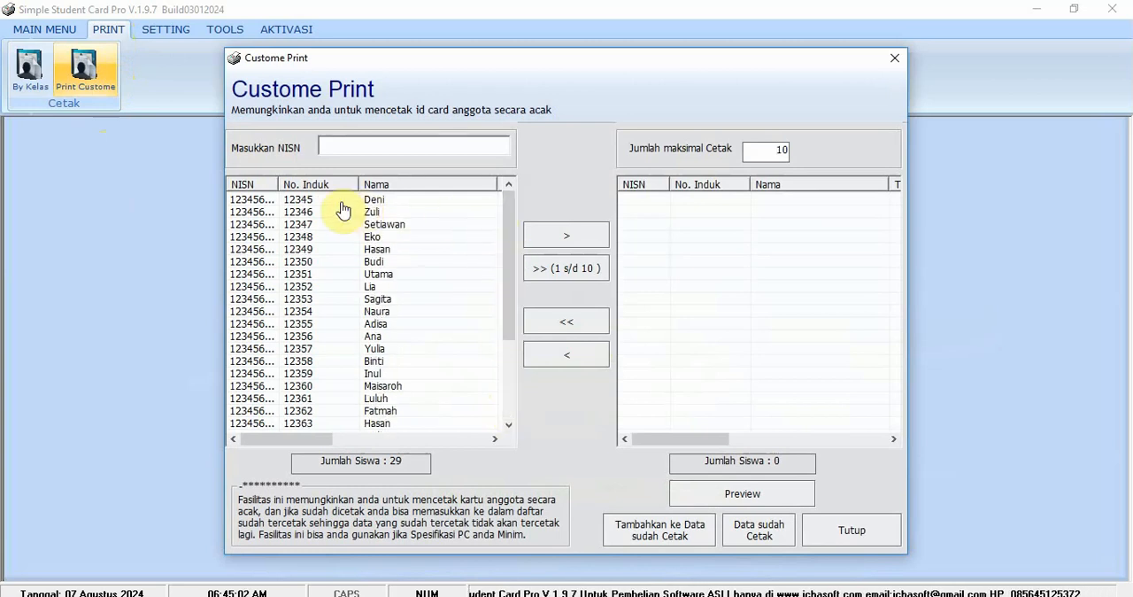
pyautogui.moveTo(278, 184); pyautogui.dragTo(316, 183)
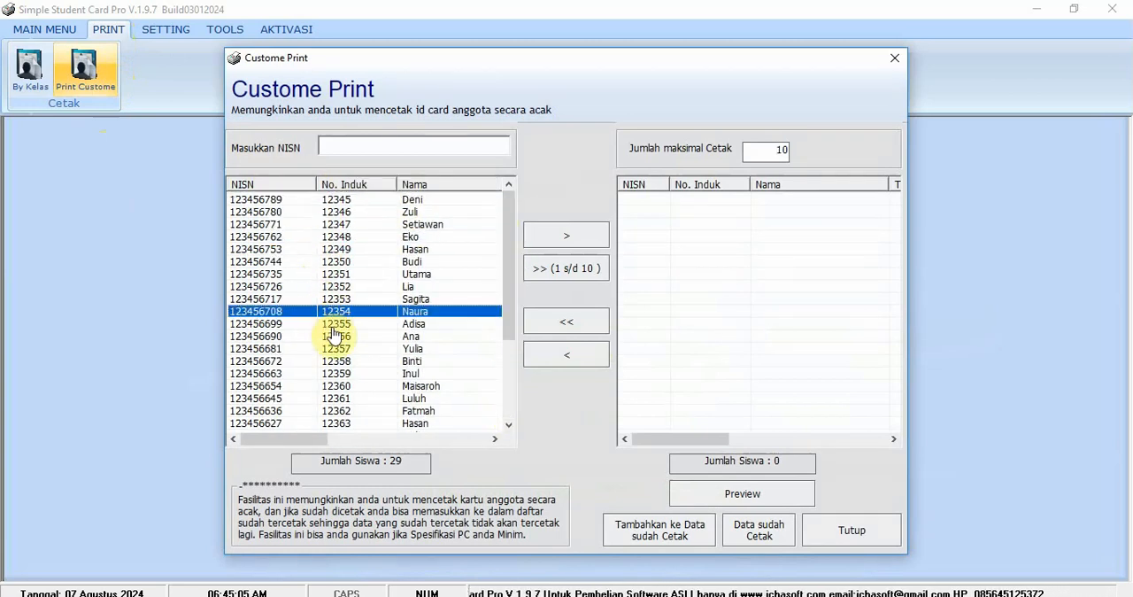
# - Look through the available students and add the first 10 of them to the print list
pyautogui.scroll(-4, 337, 335)
pyautogui.scroll(4, 345, 341)
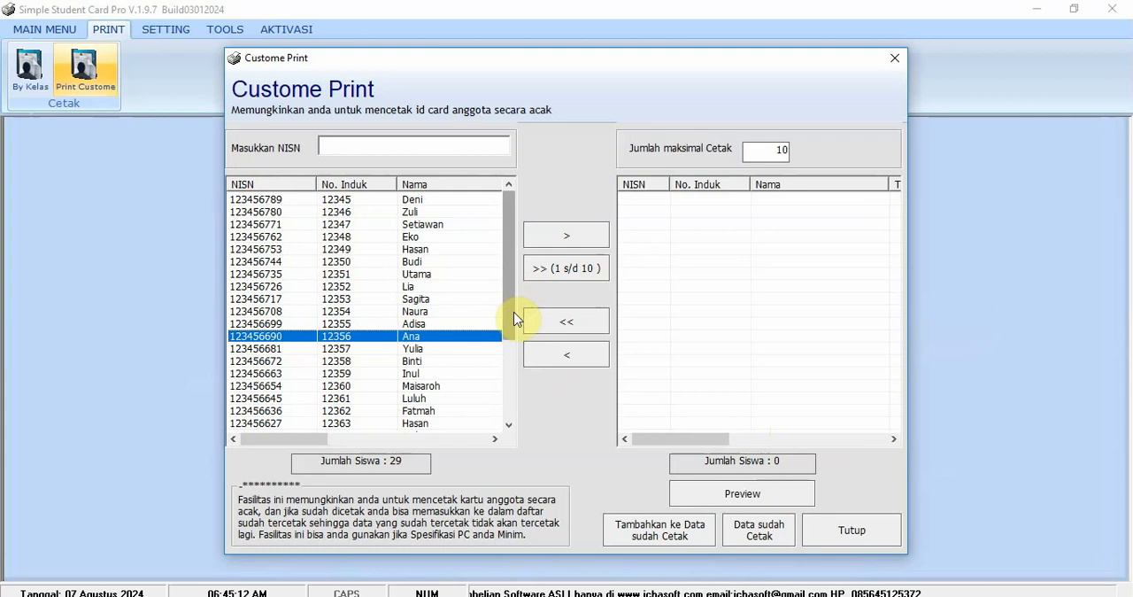
pyautogui.moveTo(512, 316); pyautogui.dragTo(514, 232)
pyautogui.click(420, 202)
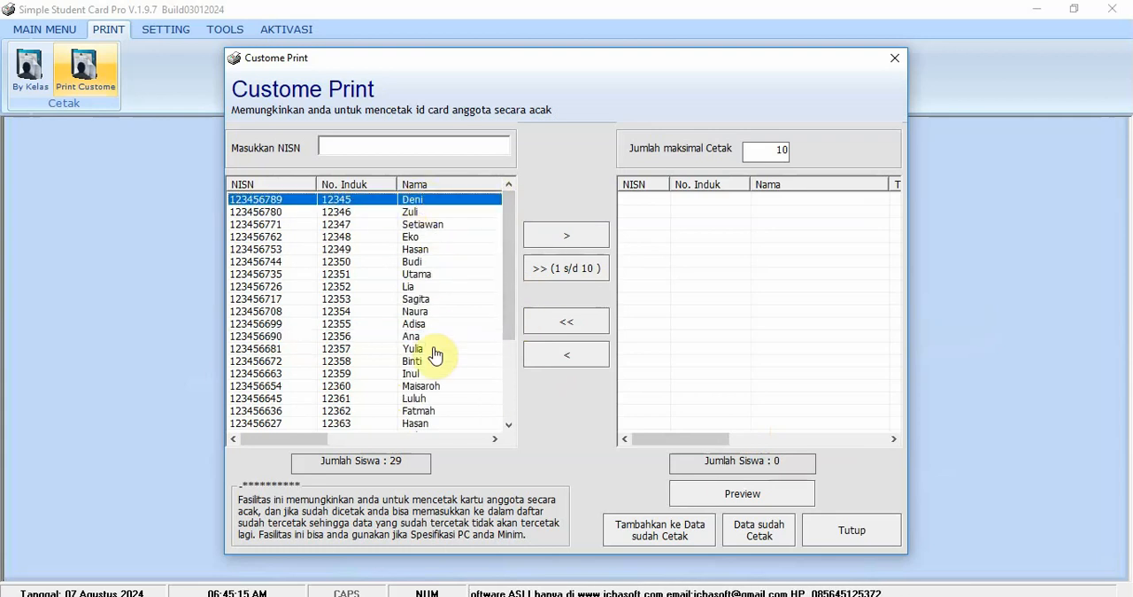
pyautogui.click(567, 270)
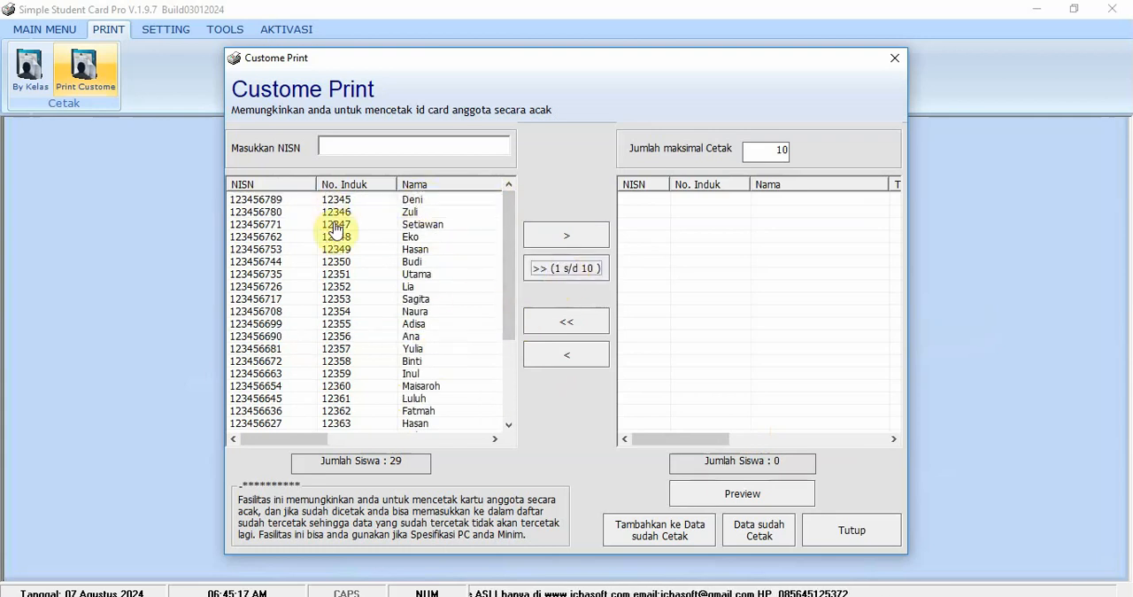
pyautogui.click(570, 270)
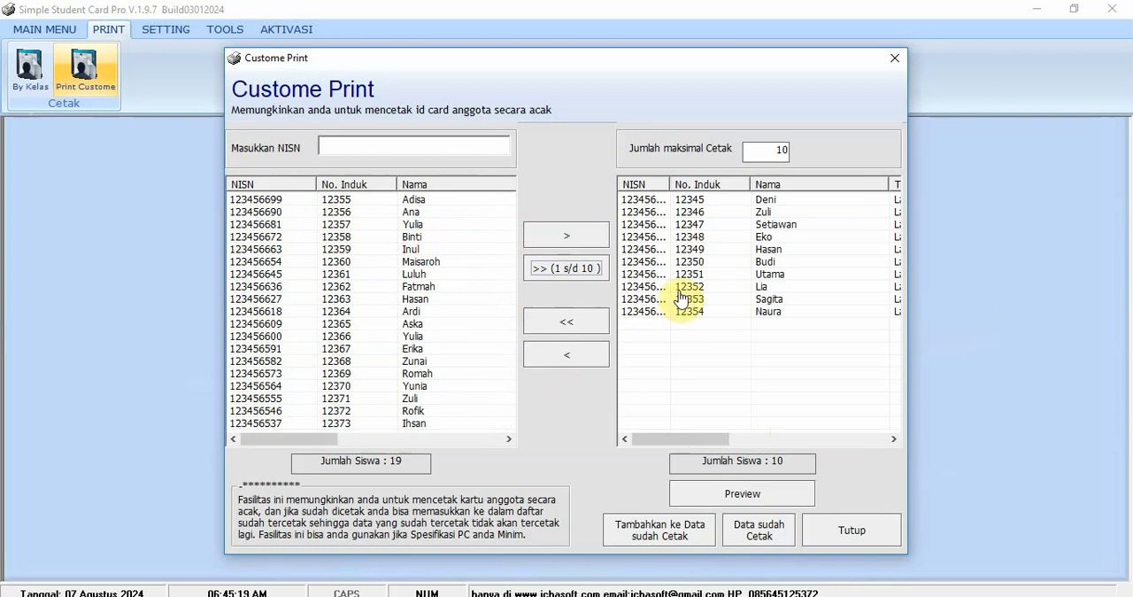
# - Preview the front side (Depan) of the listed students' cards on A4 HVS paper and close the print preview
pyautogui.click(744, 495)
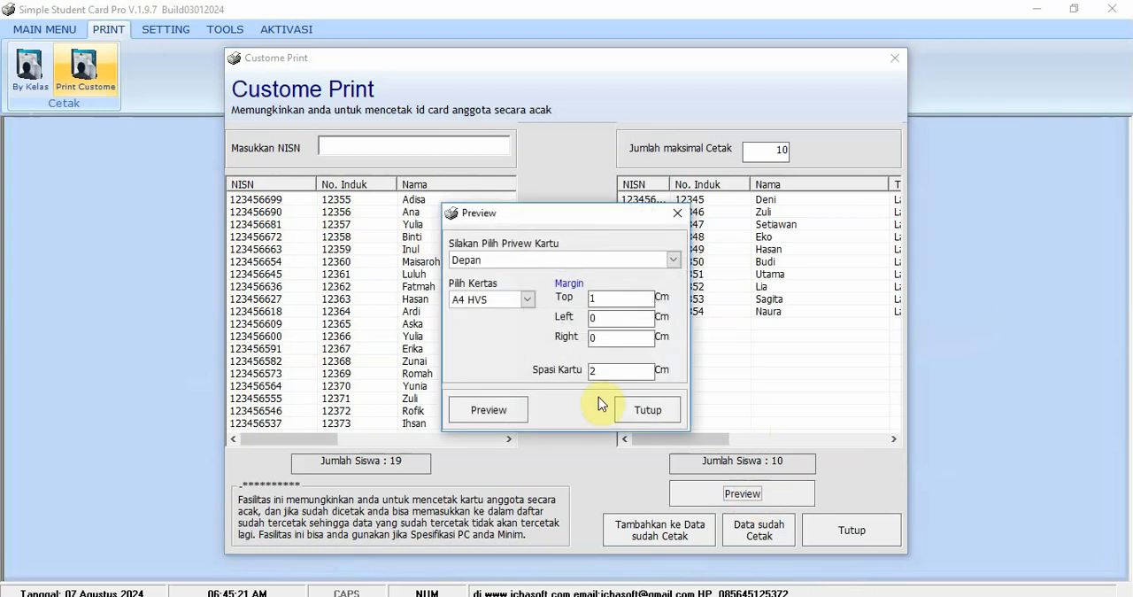
pyautogui.click(557, 261)
pyautogui.click(556, 261)
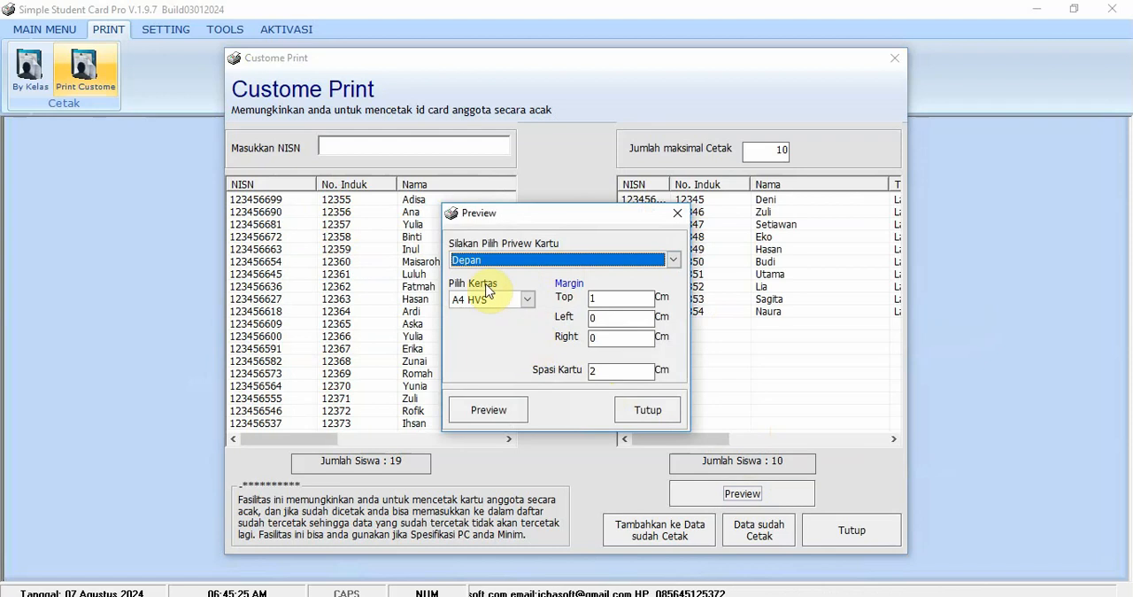
pyautogui.click(504, 416)
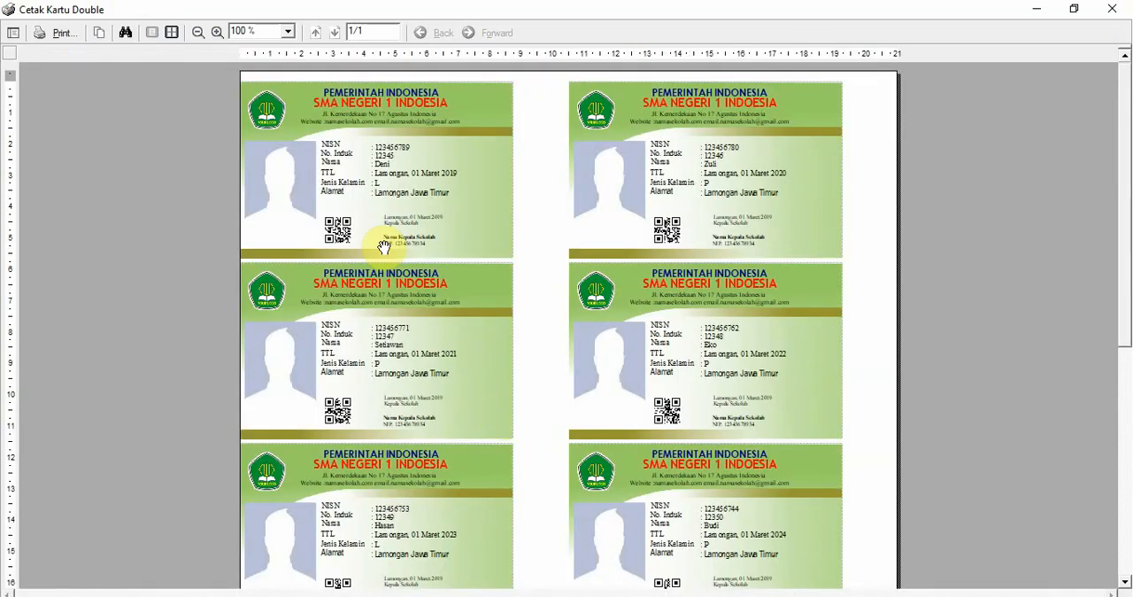
pyautogui.moveTo(1122, 249); pyautogui.dragTo(1106, 167)
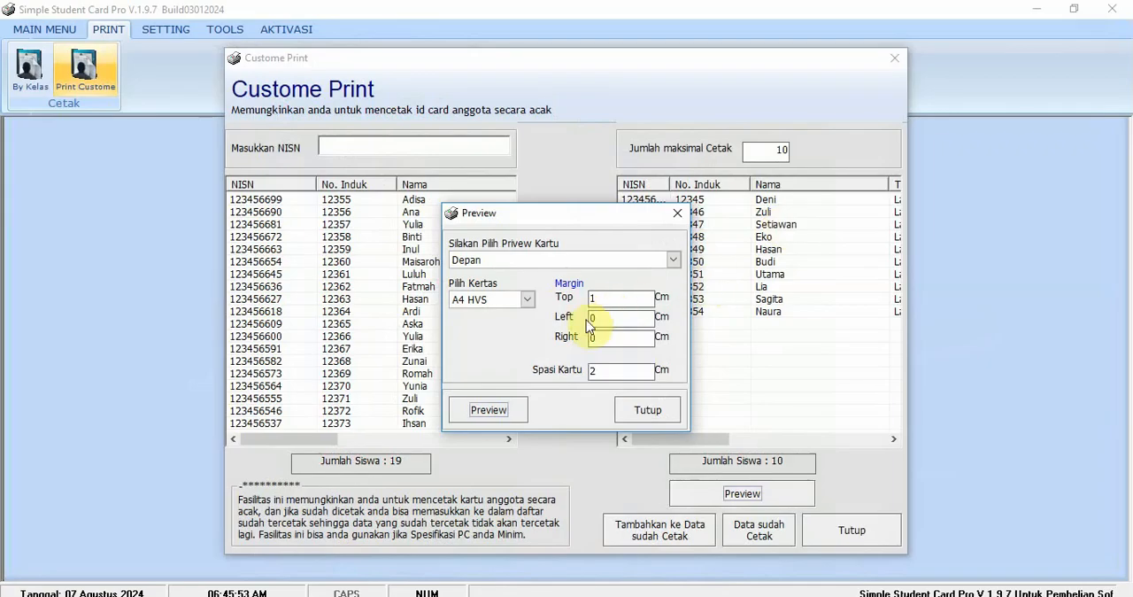
# - Set the left print margin to 1 cm, preview the card sheet again, and close the preview
pyautogui.moveTo(607, 320); pyautogui.dragTo(492, 332)
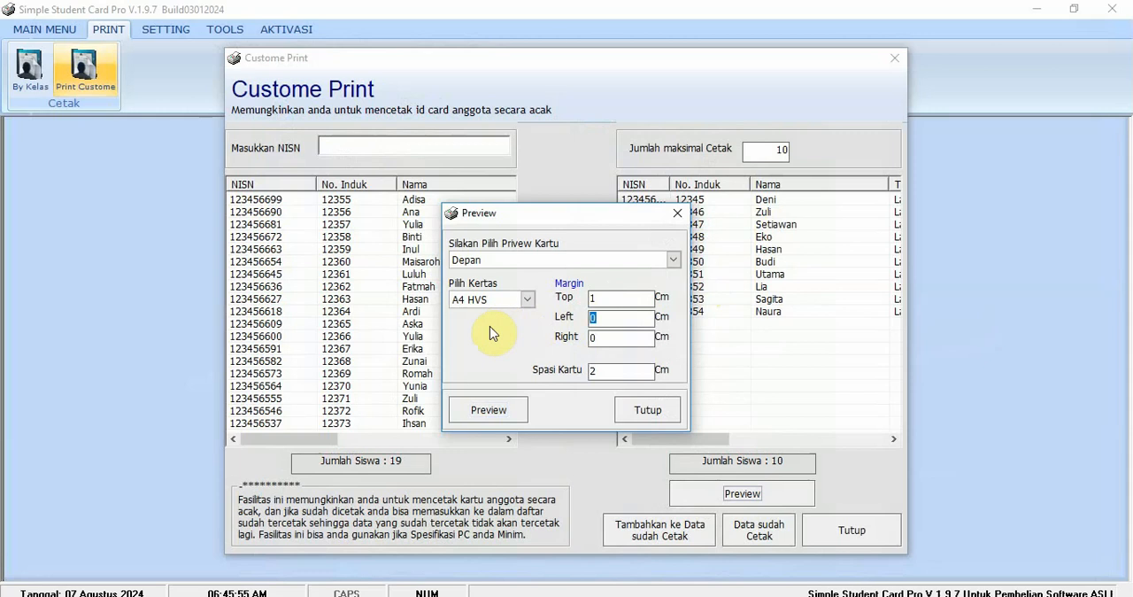
pyautogui.write('1')
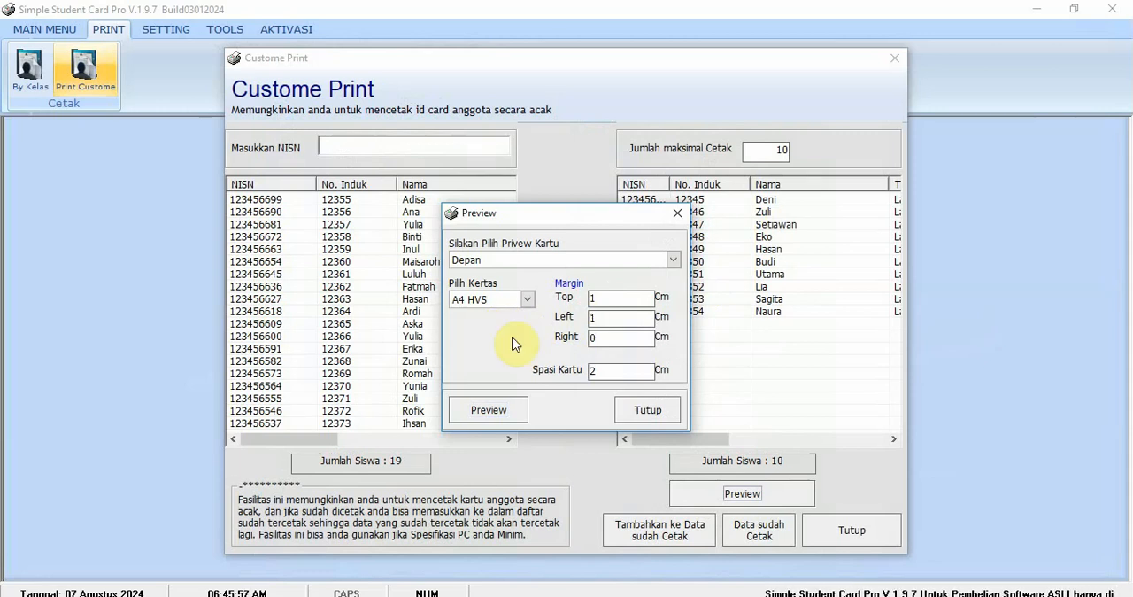
pyautogui.click(501, 421)
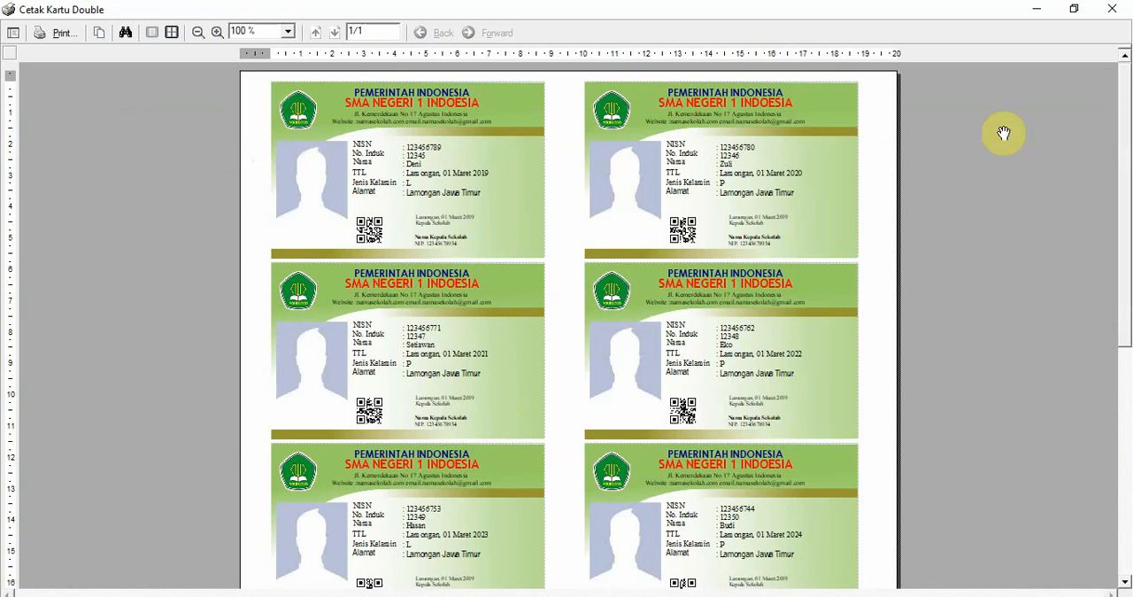
pyautogui.click(1112, 18)
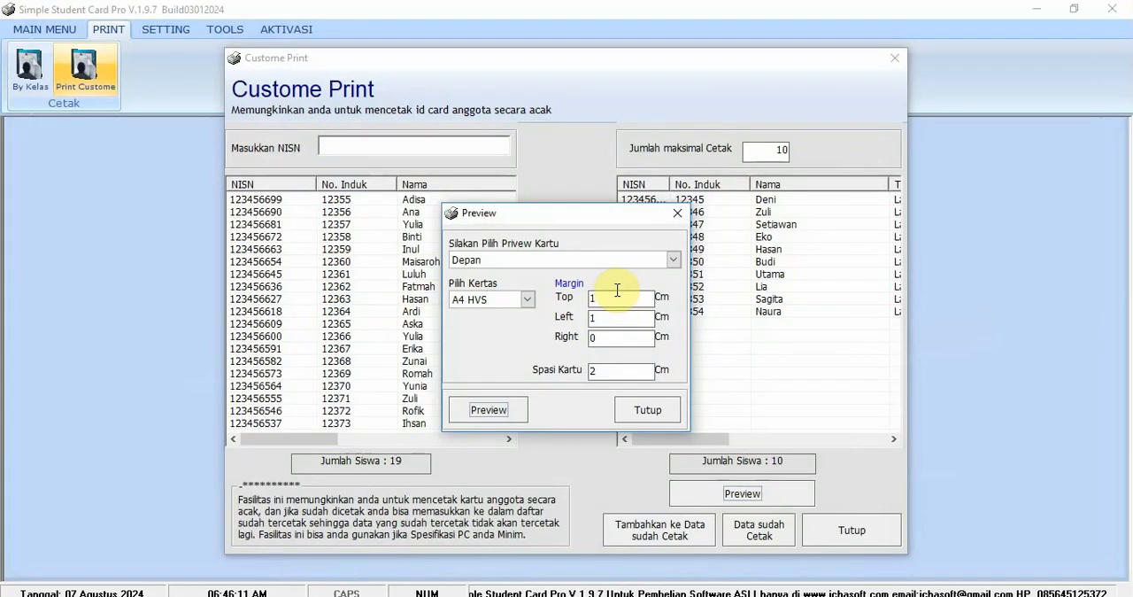
# - Preview the cards with front and back (Depan Belakang) on A4 HVS paper, look over the sheet, and close the preview
pyautogui.click(503, 260)
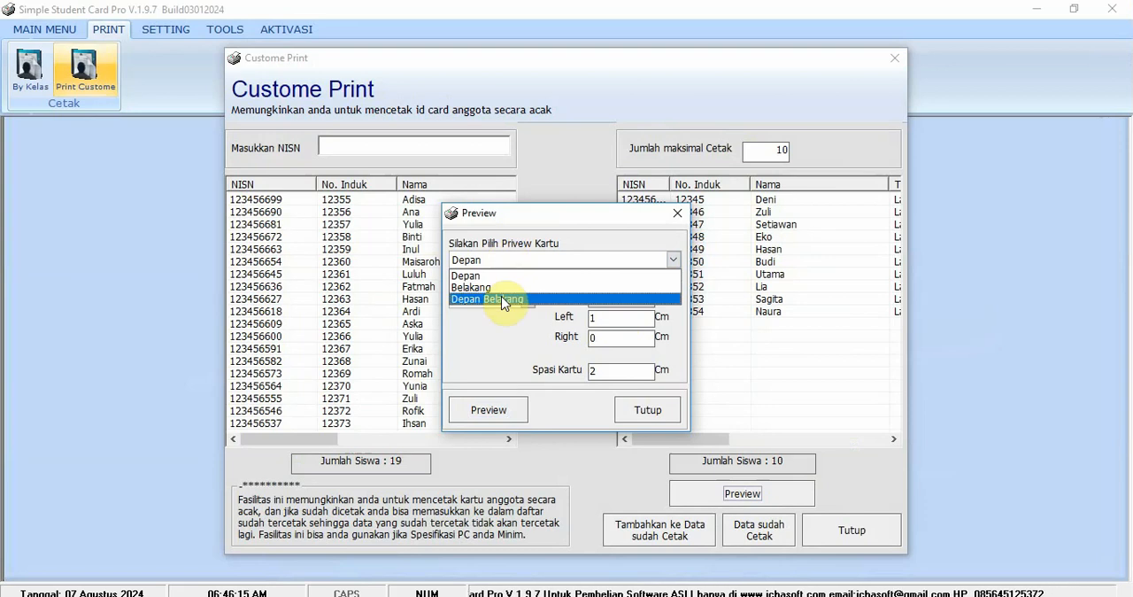
pyautogui.click(501, 298)
pyautogui.click(502, 413)
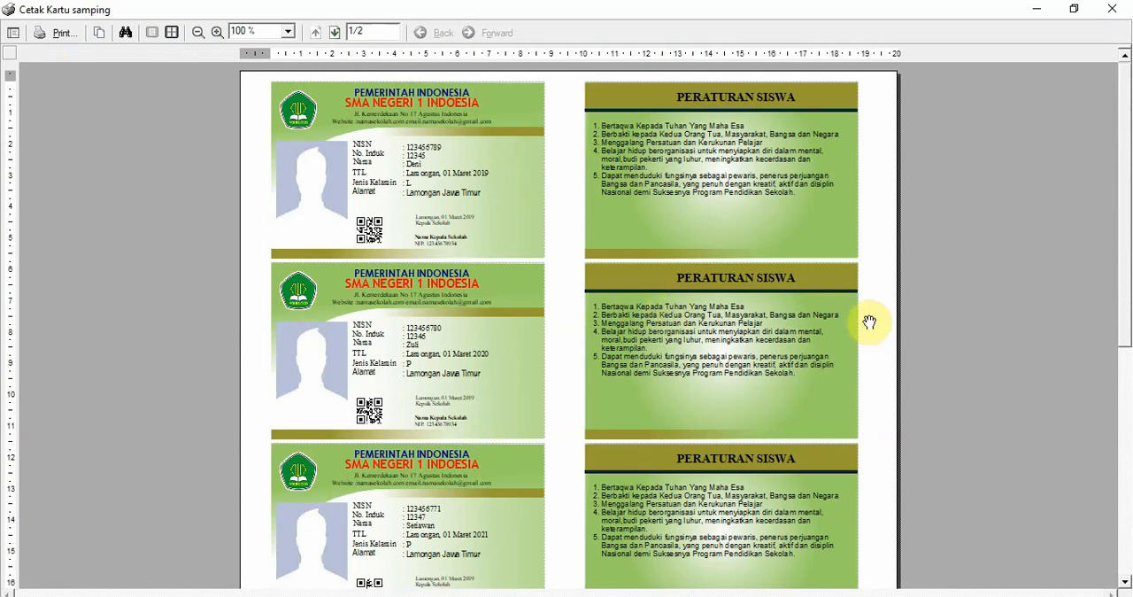
pyautogui.moveTo(1126, 213)
pyautogui.mouseDown()
pyautogui.moveTo(1103, 445)
pyautogui.moveTo(1116, 231)
pyautogui.mouseUp()
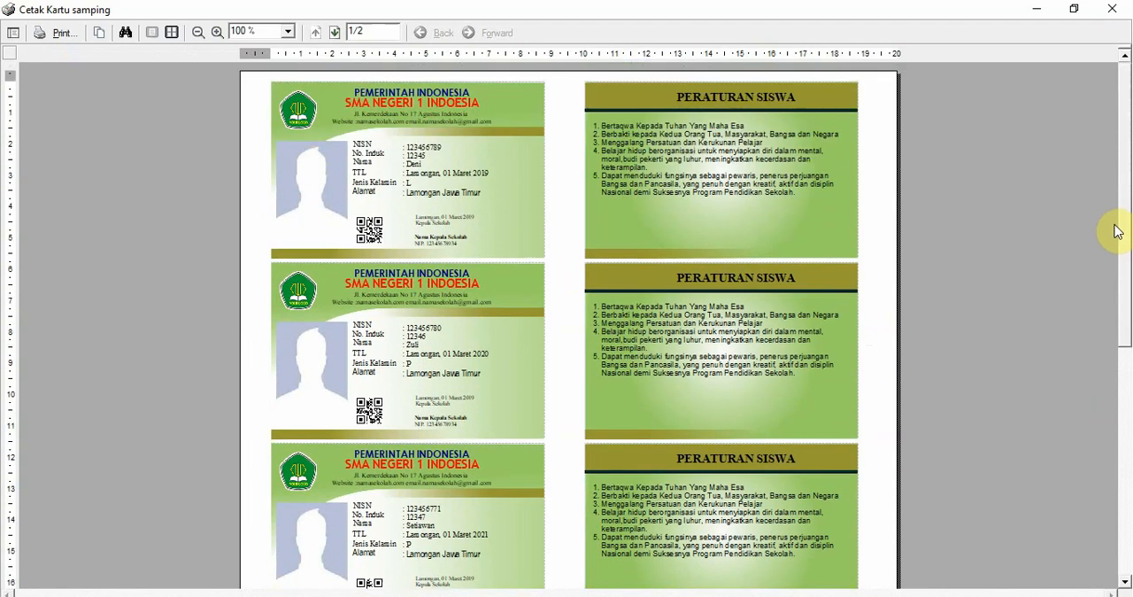
pyautogui.click(1112, 8)
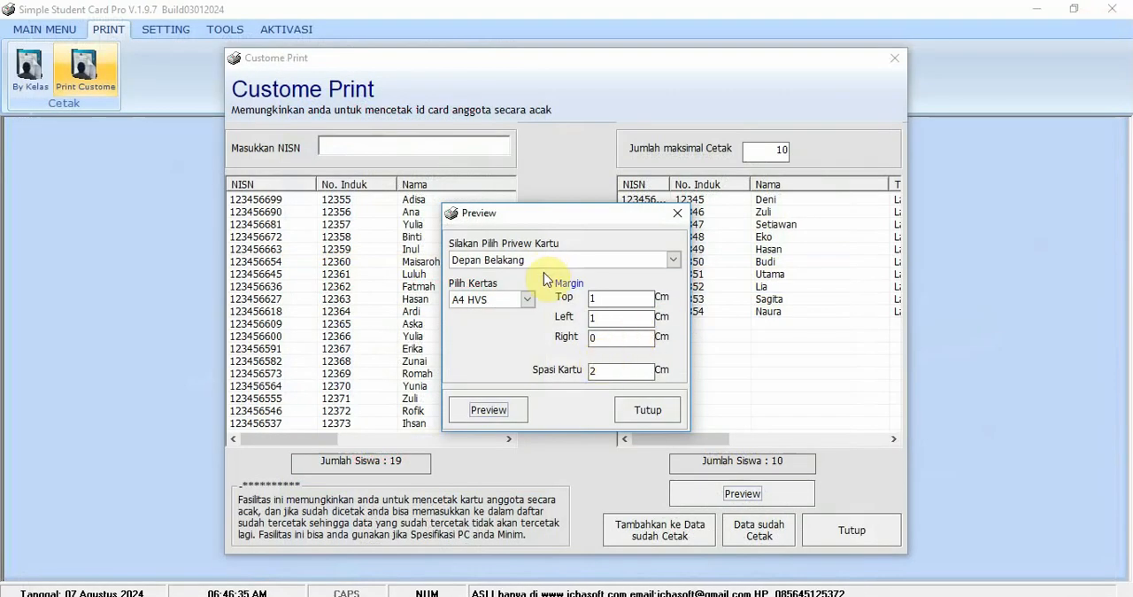
# - Try the Tray ID Card paper, then preview the front side on ID Card CR80i paper and close the preview
pyautogui.click(528, 300)
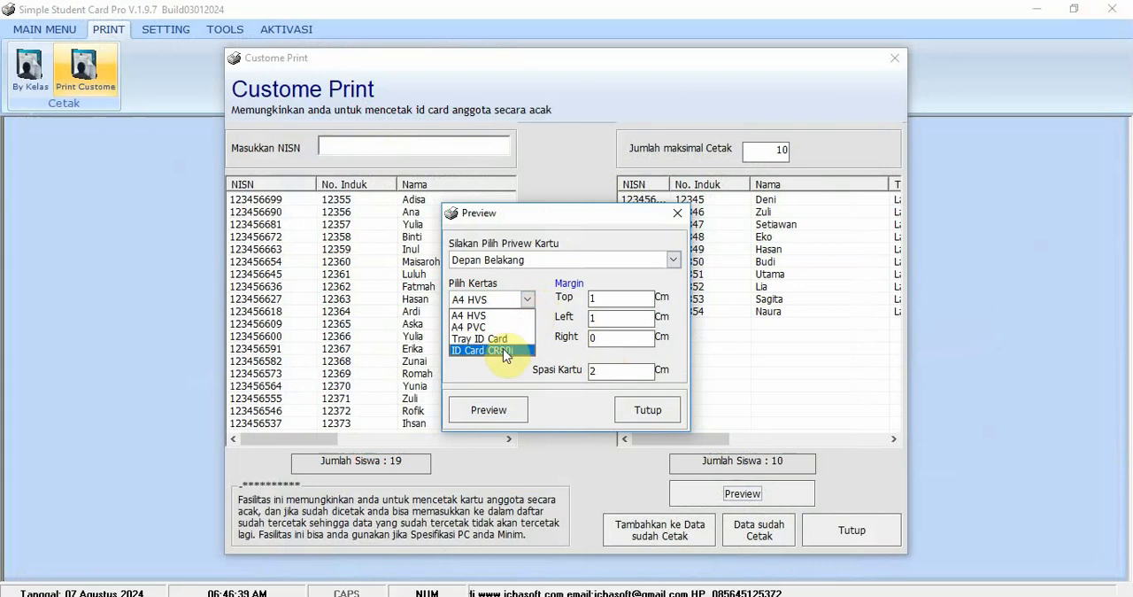
pyautogui.click(509, 339)
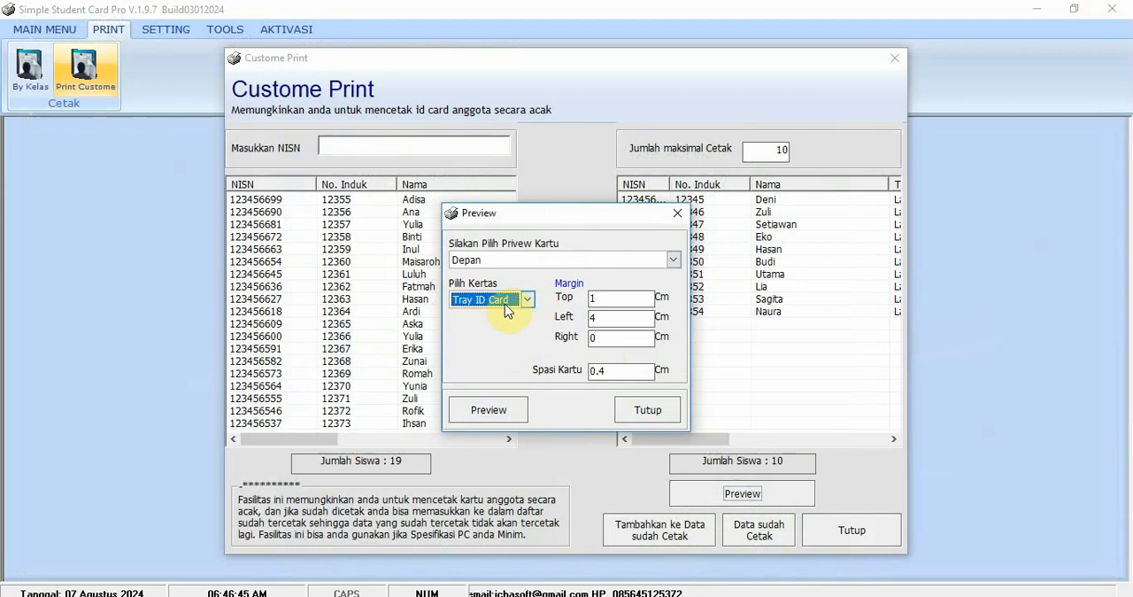
pyautogui.click(510, 301)
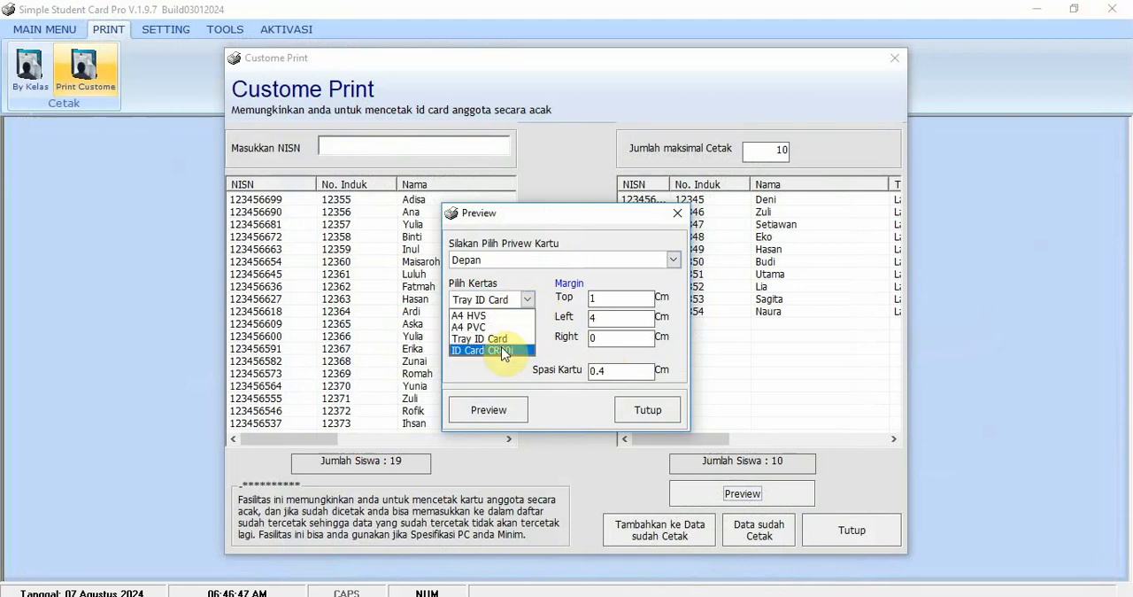
pyautogui.click(504, 351)
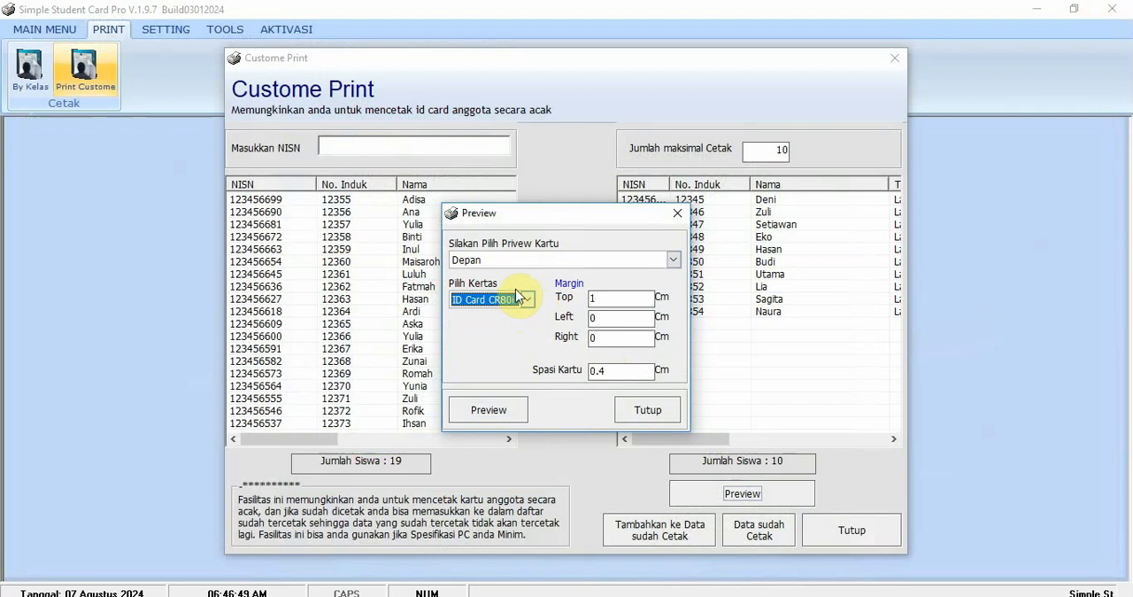
pyautogui.click(489, 409)
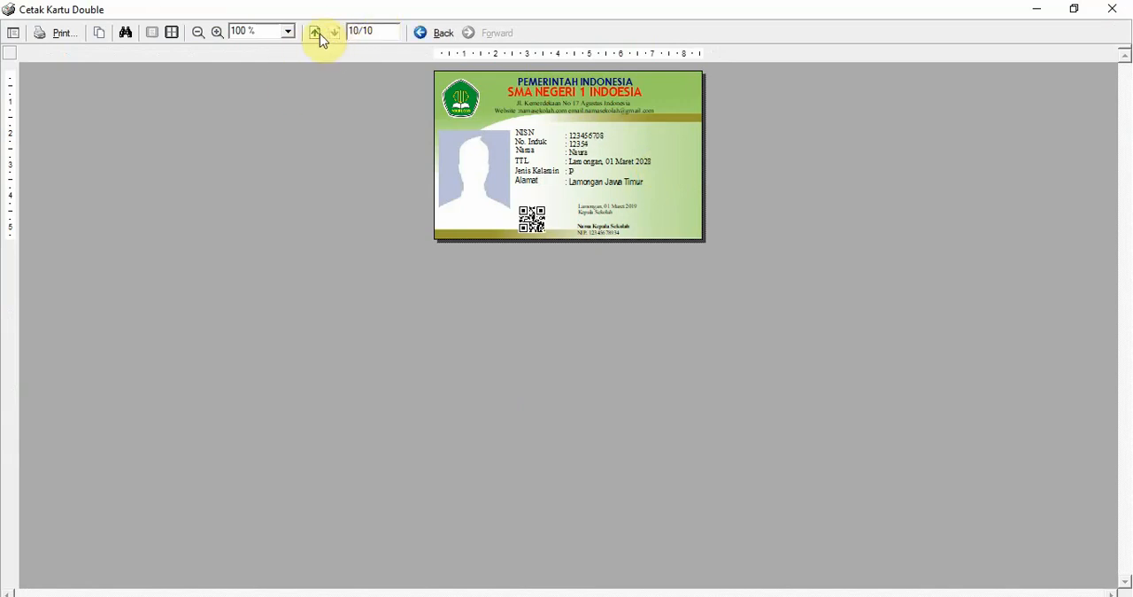
pyautogui.click(1112, 8)
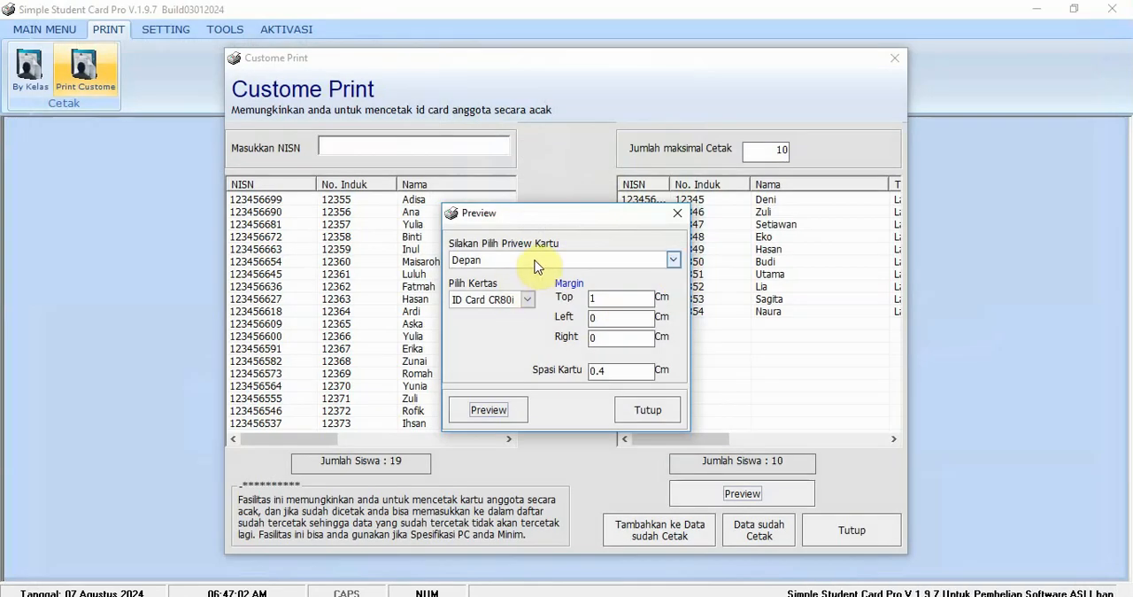
# - Preview the front side (Depan) of the cards on A4 HVS paper
pyautogui.click(463, 260)
pyautogui.click(478, 274)
pyautogui.click(520, 304)
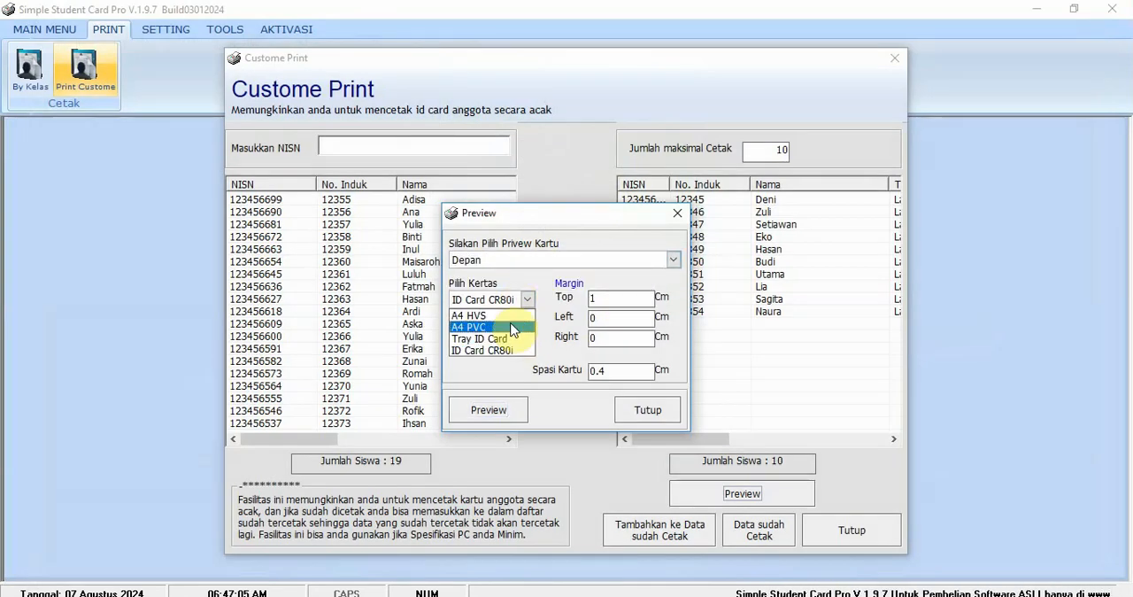
pyautogui.click(483, 325)
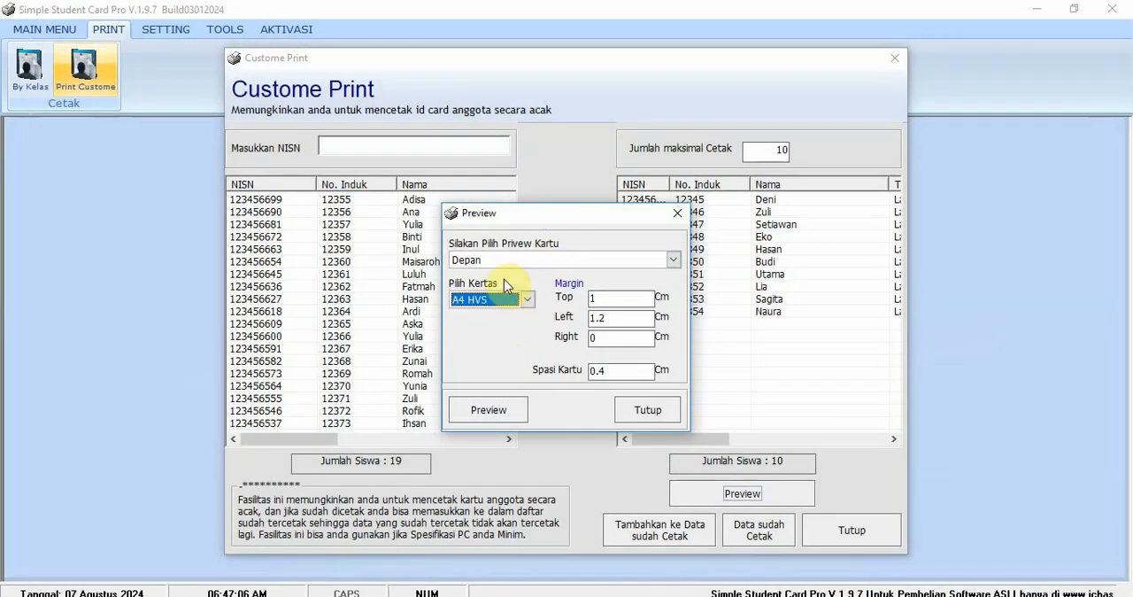
pyautogui.click(509, 416)
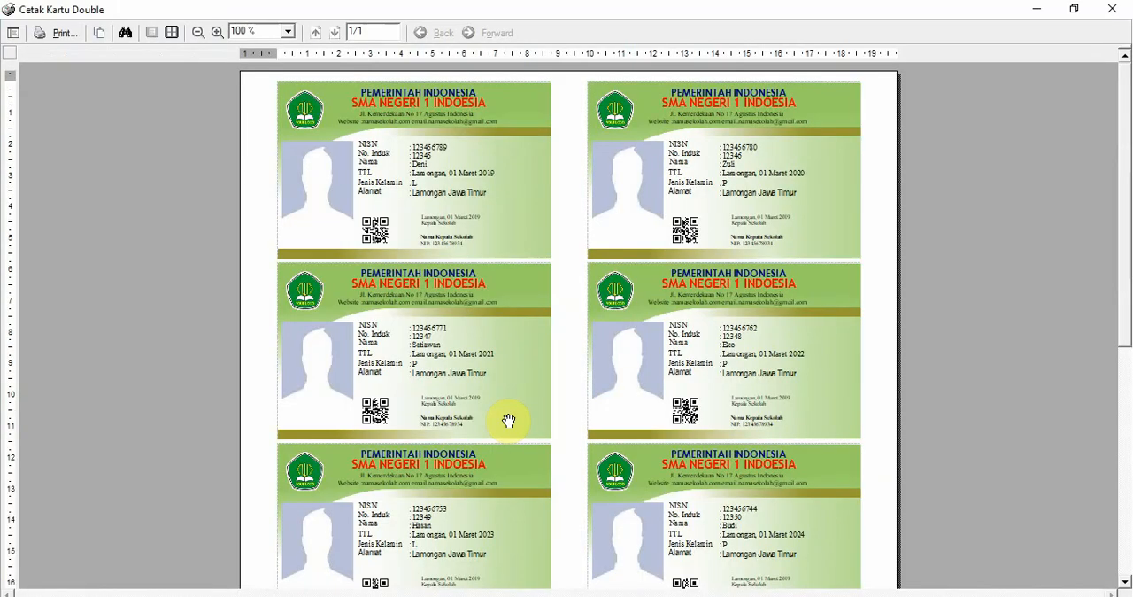
# - Look through the available printers and print one copy of the whole card sheet with doPDF v6
pyautogui.click(56, 40)
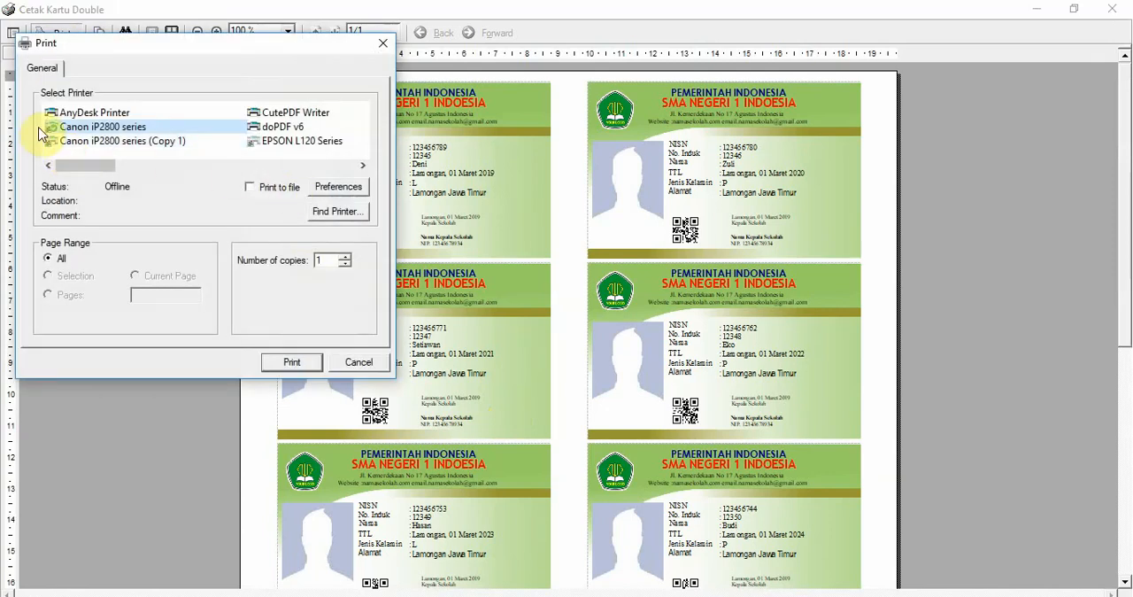
pyautogui.click(284, 129)
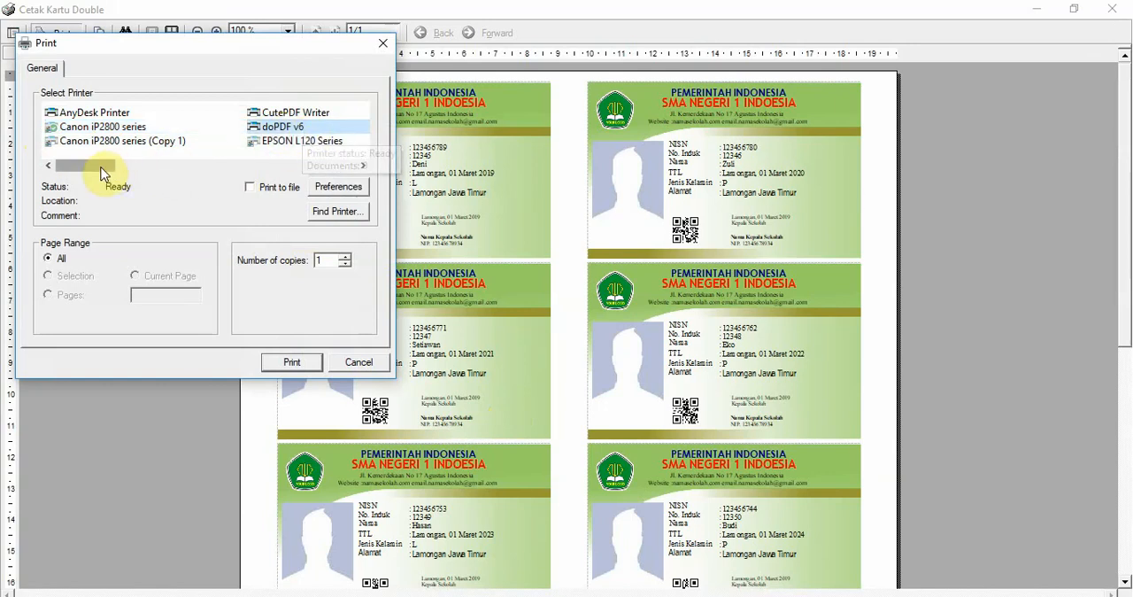
pyautogui.moveTo(101, 174); pyautogui.dragTo(257, 177)
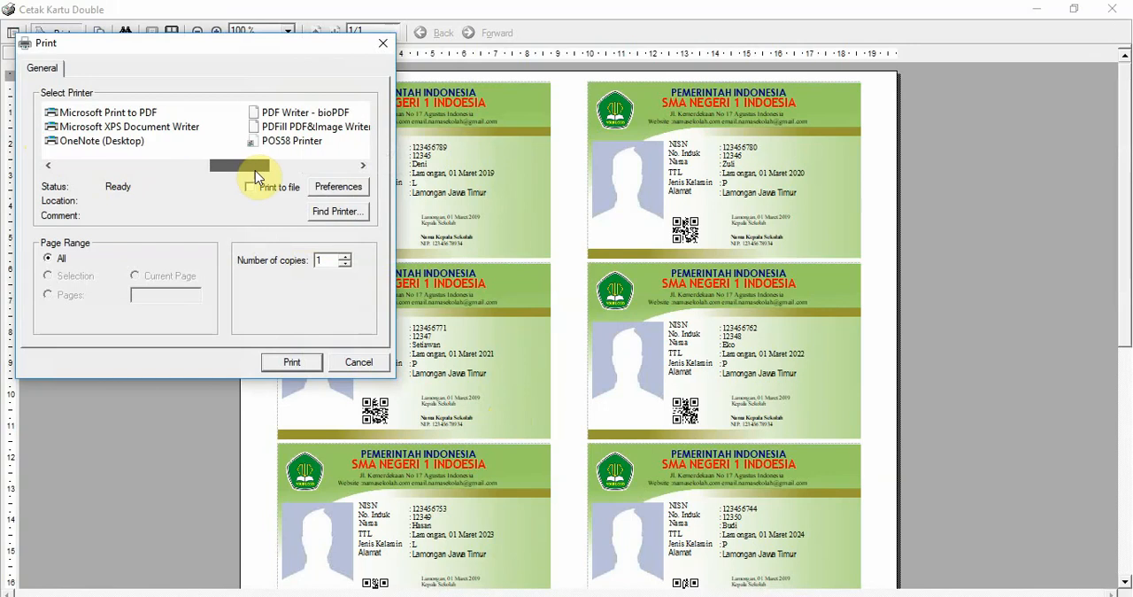
pyautogui.moveTo(149, 171); pyautogui.dragTo(94, 174)
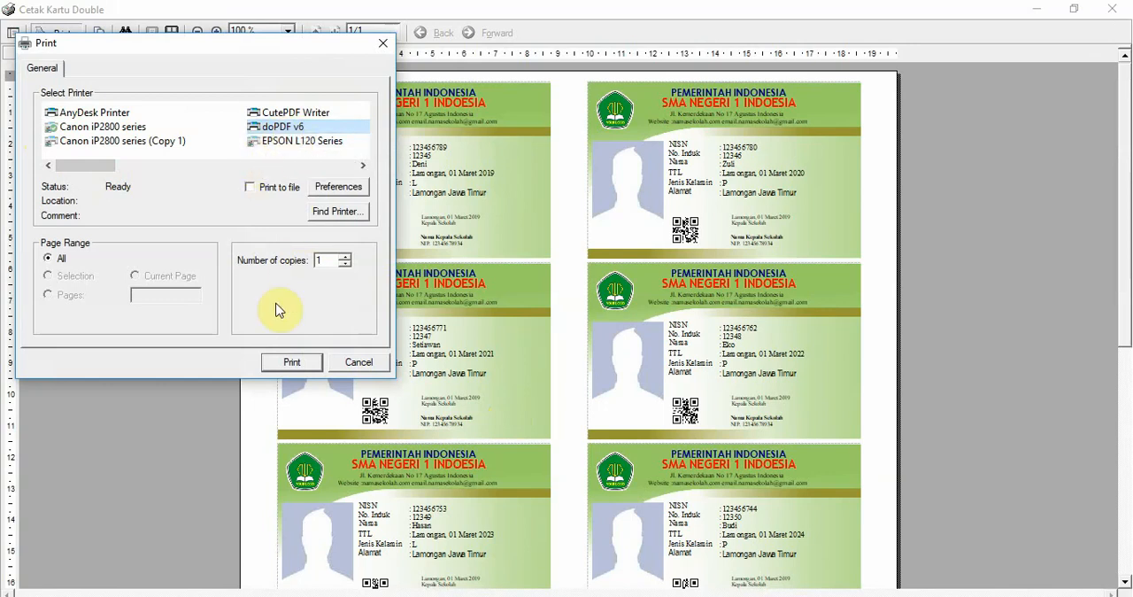
pyautogui.click(292, 362)
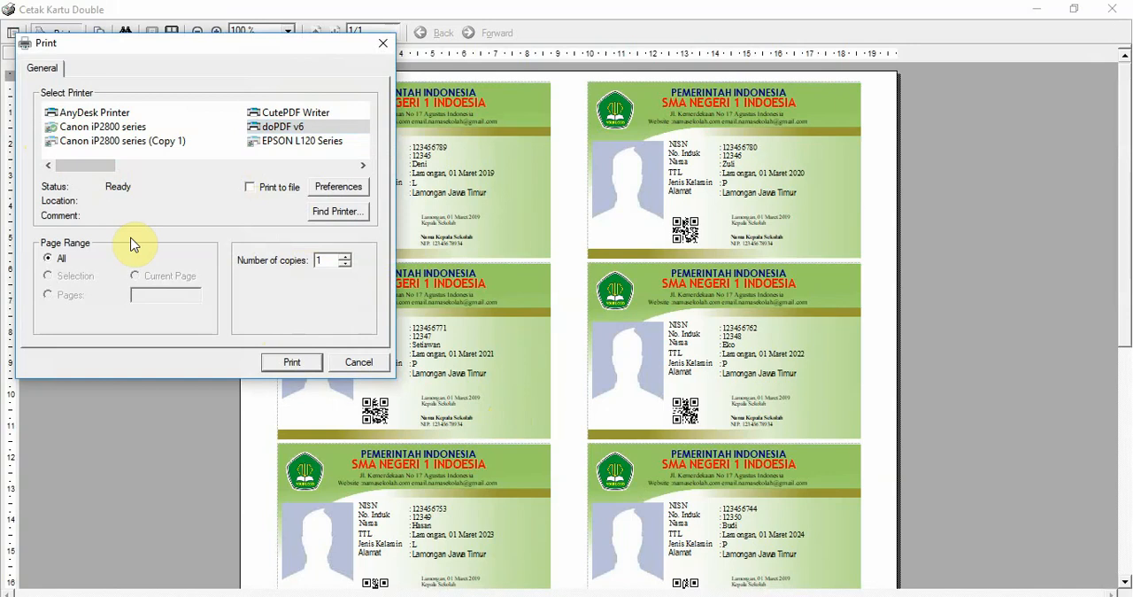
pyautogui.click(101, 140)
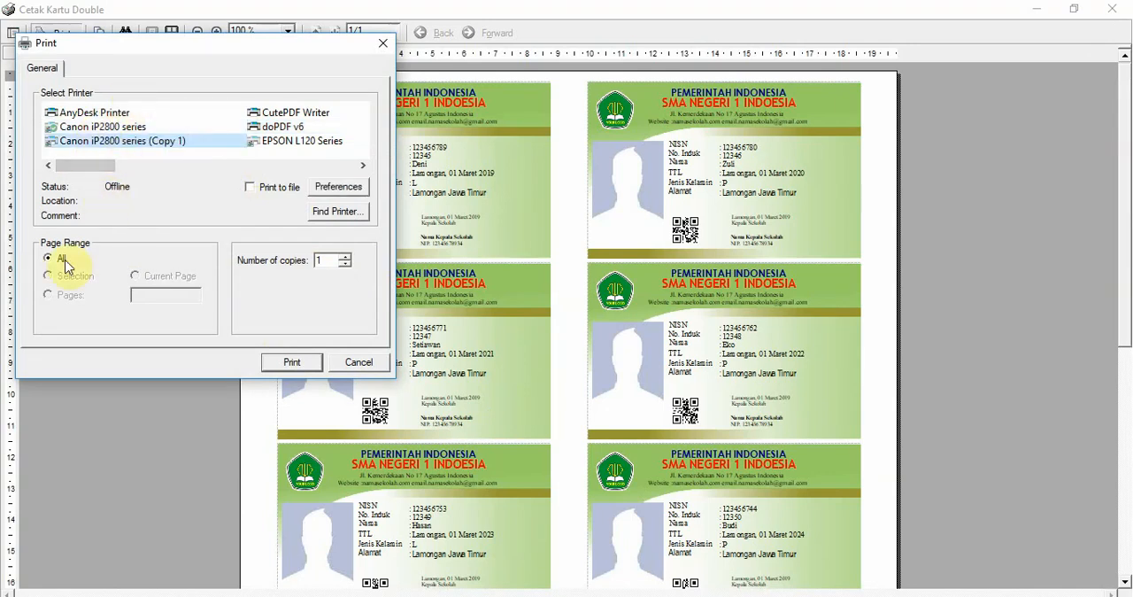
pyautogui.click(282, 126)
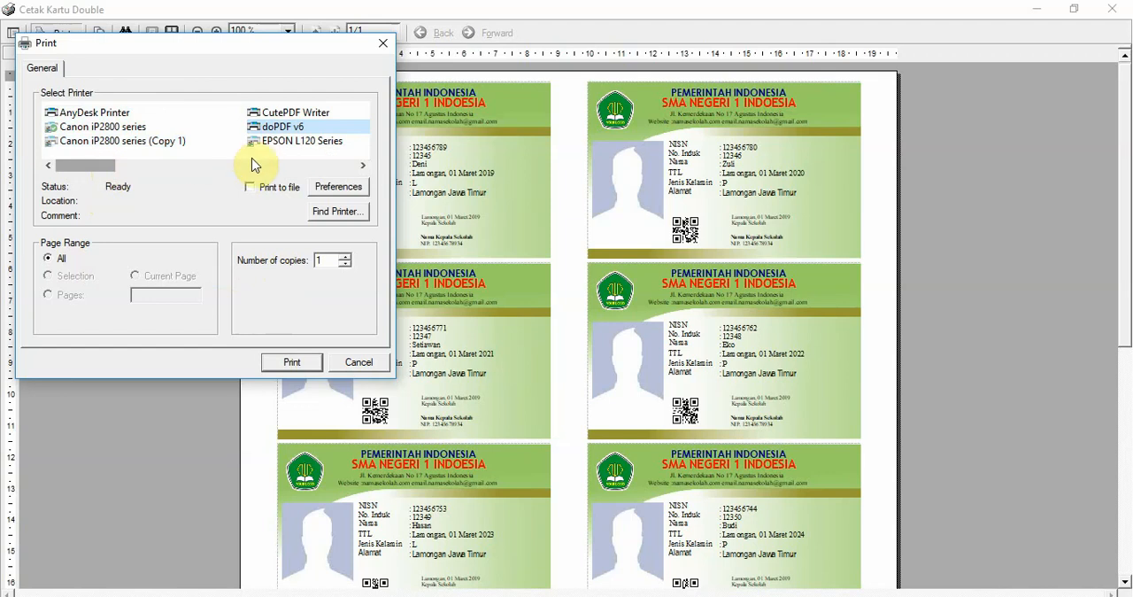
pyautogui.click(289, 361)
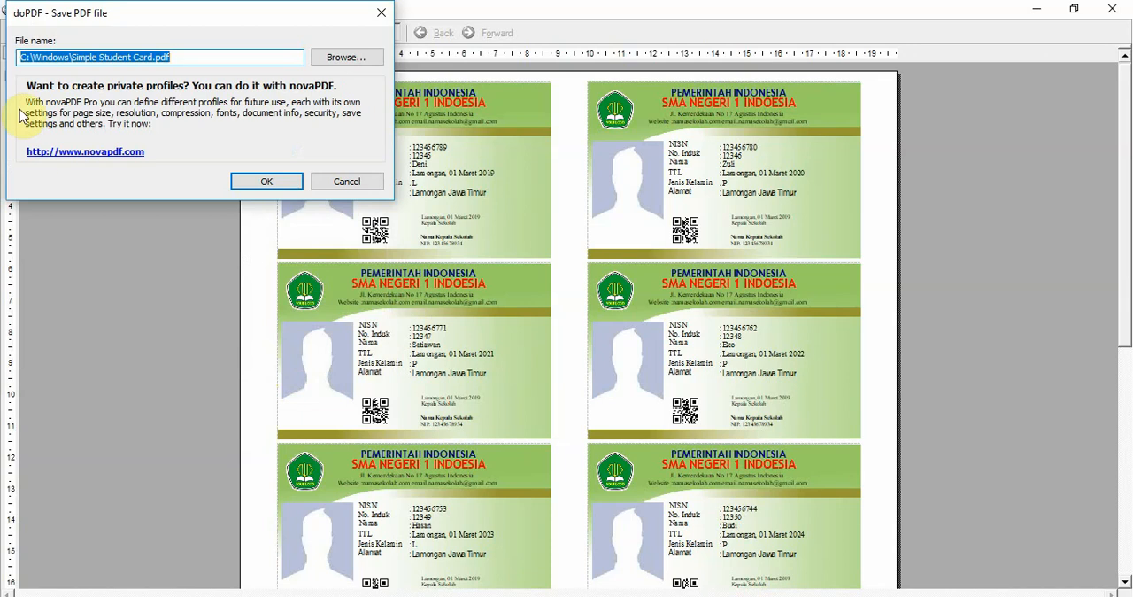
# - Save the PDF in the Pictures folder as "kartu siswa"
pyautogui.click(346, 64)
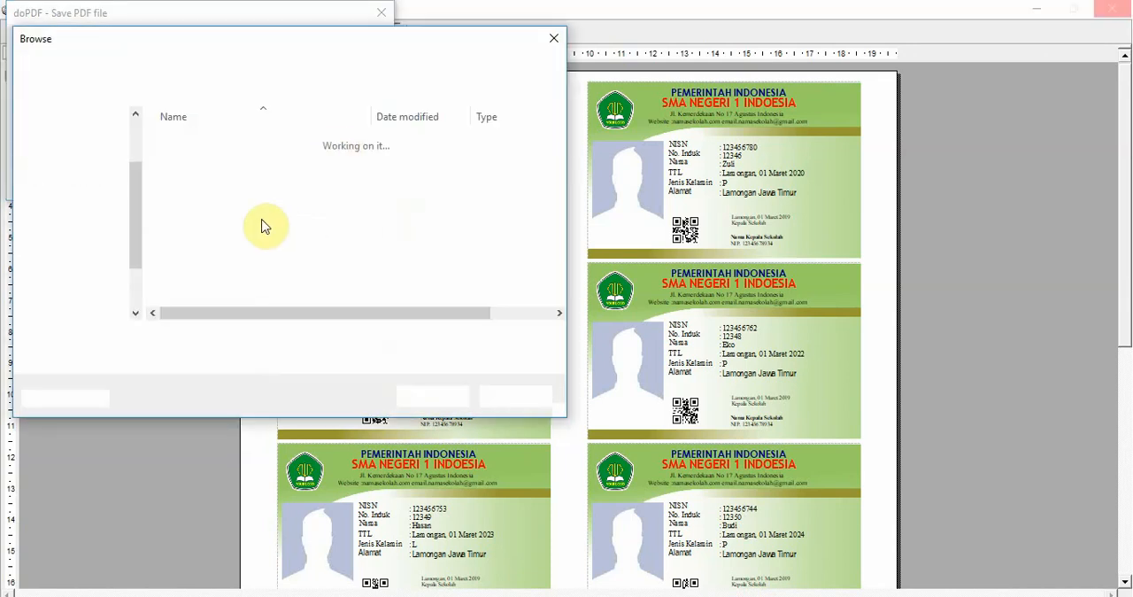
pyautogui.scroll(-1, 134, 225)
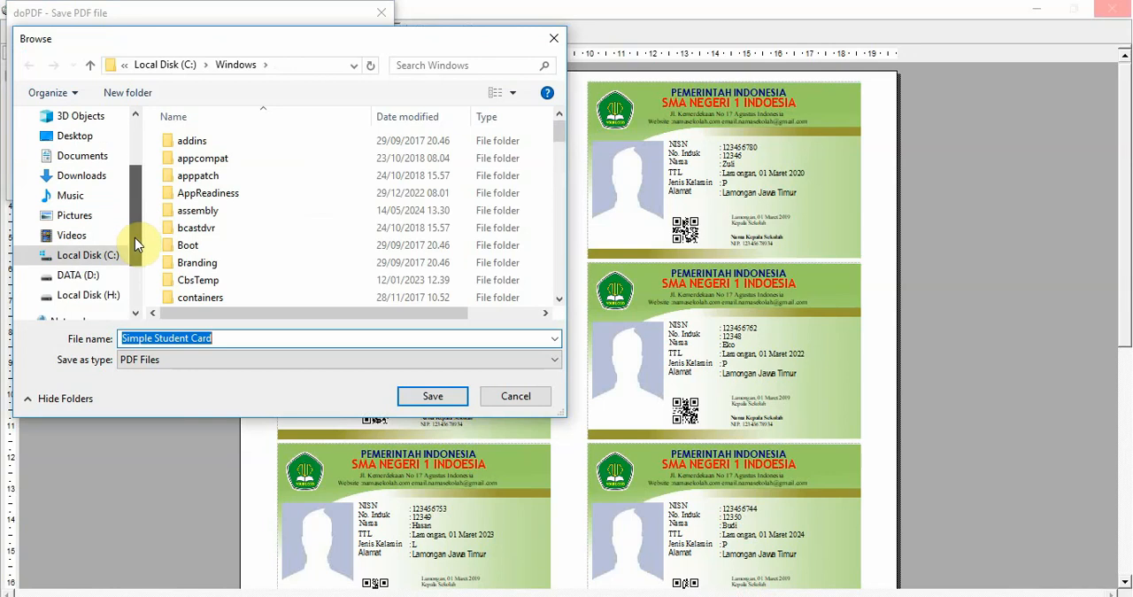
pyautogui.click(84, 217)
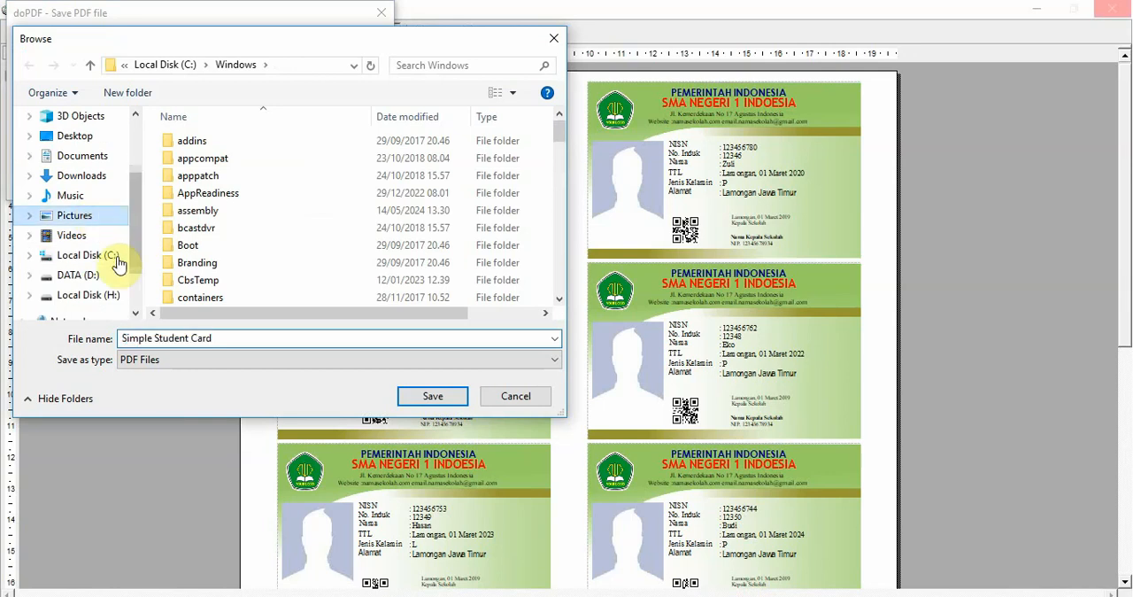
pyautogui.click(266, 340)
pyautogui.write('kartu siswa')
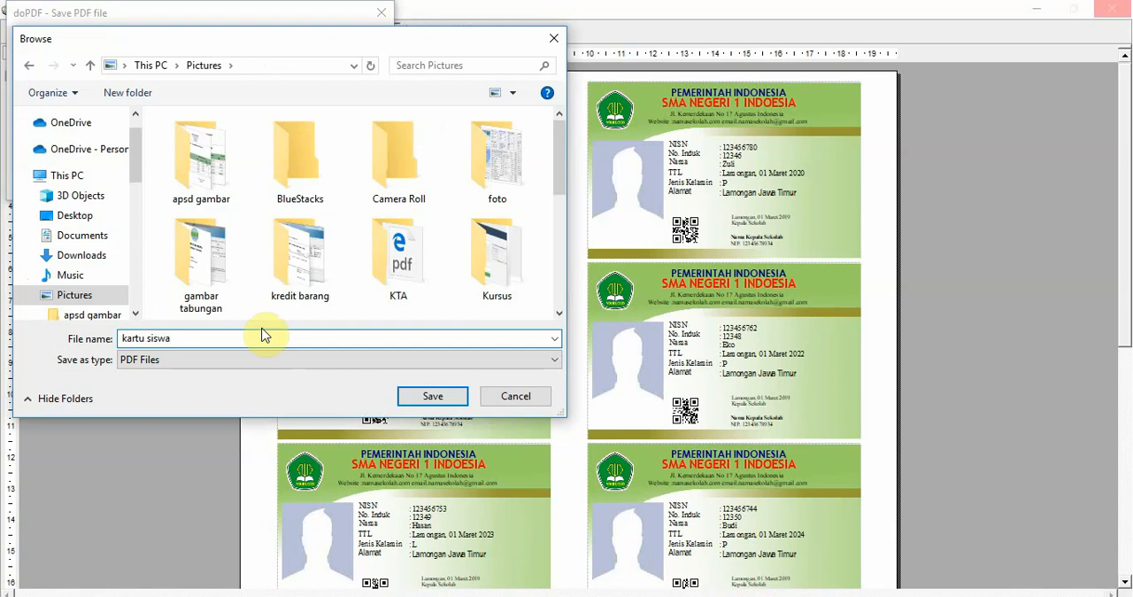
pyautogui.click(432, 397)
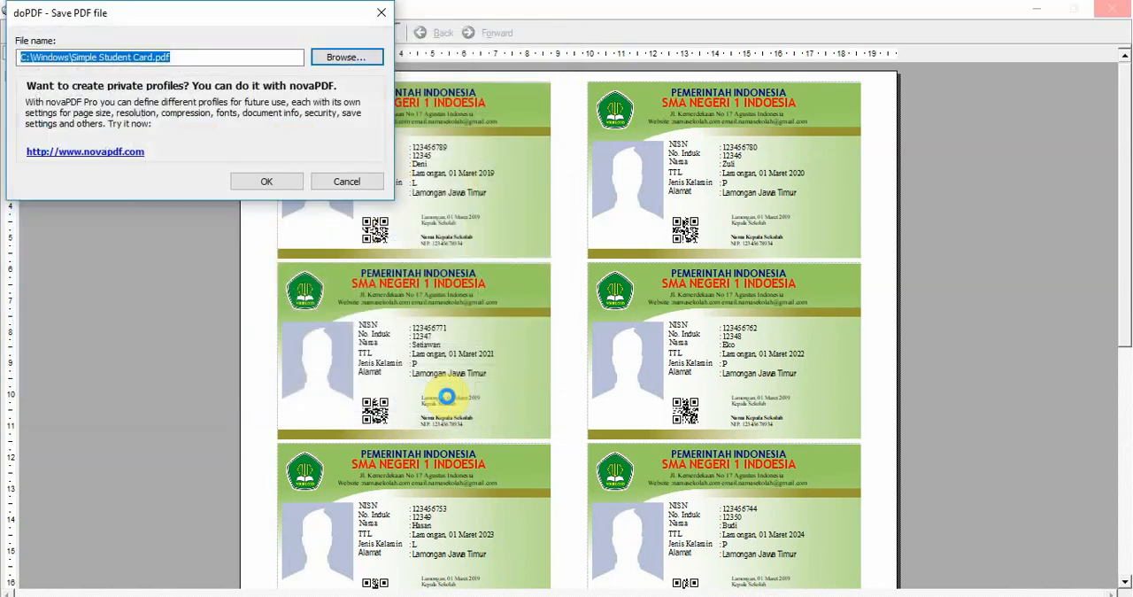
pyautogui.click(280, 182)
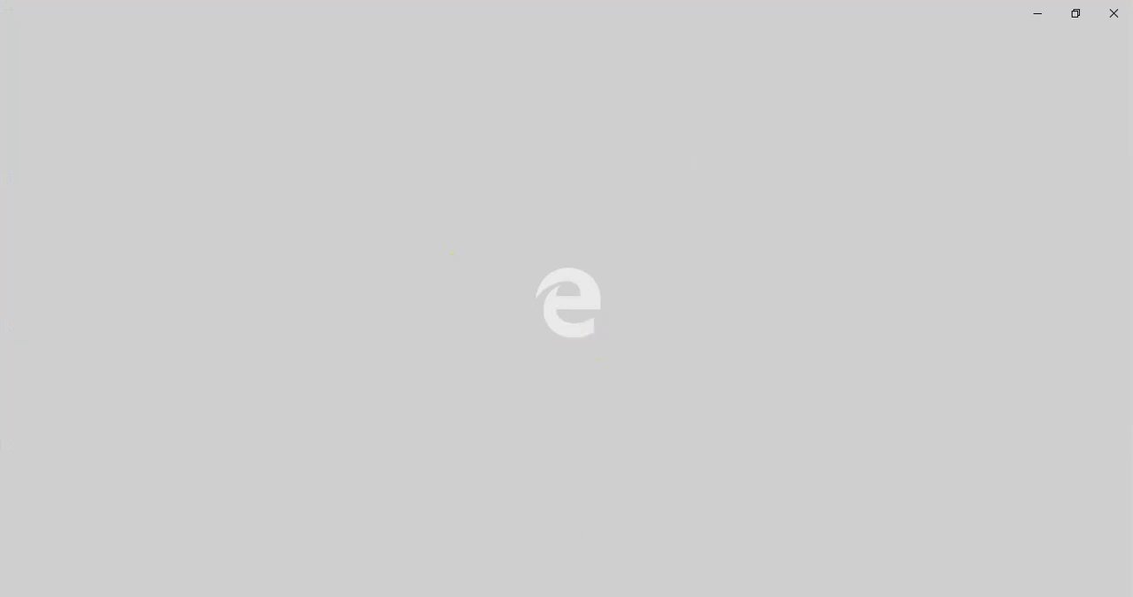
# - Check the card sheet in kartu siswa.pdf in Microsoft Edge, close it, and return to the print preview
pyautogui.moveTo(549, 595)
pyautogui.moveTo(632, 550)
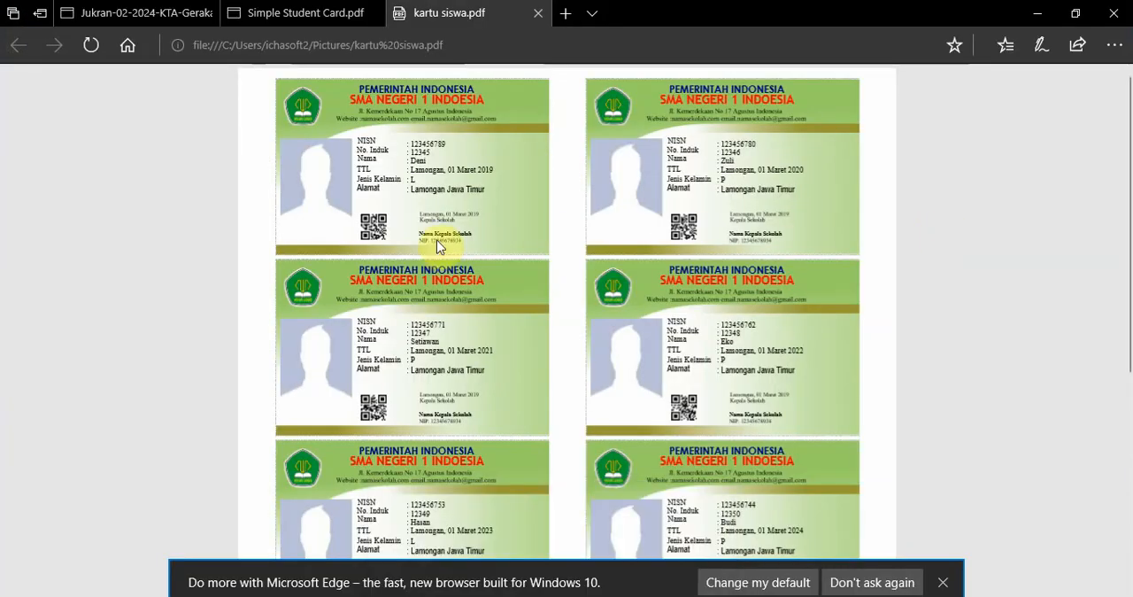
pyautogui.click(411, 239)
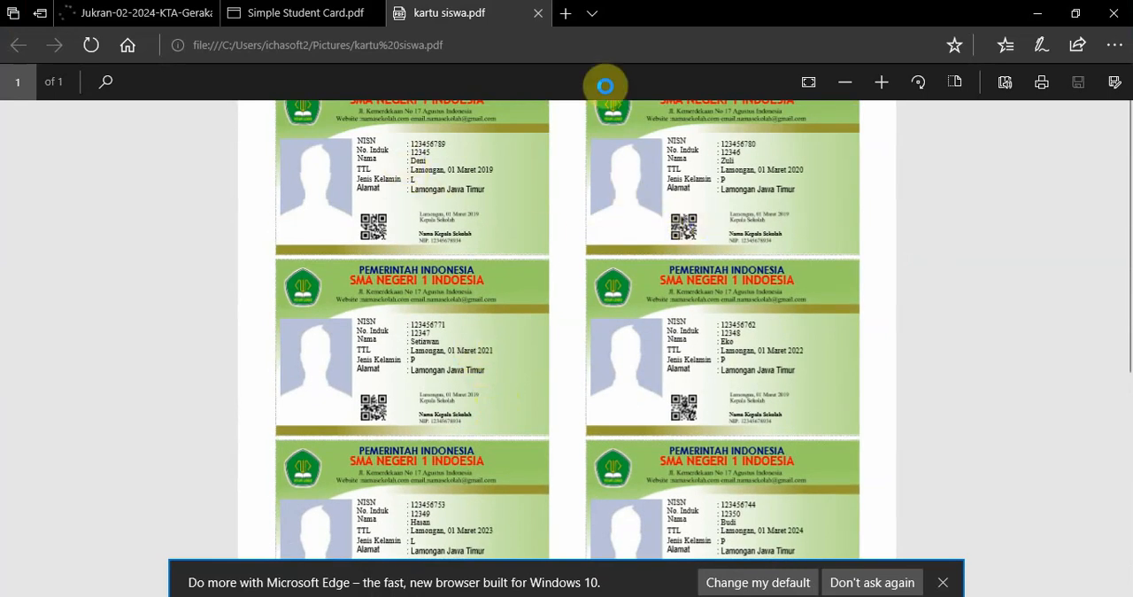
pyautogui.click(539, 17)
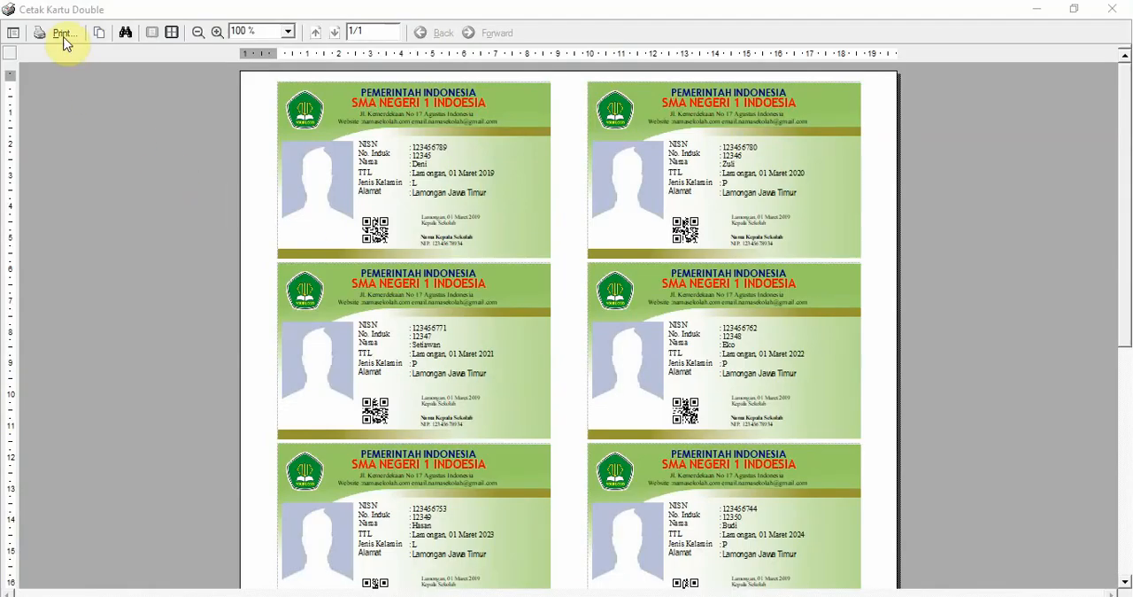
# - Print the card sheet again with the PDFill PDF&Image Writer printer, choosing a JPG image as the output
pyautogui.click(64, 40)
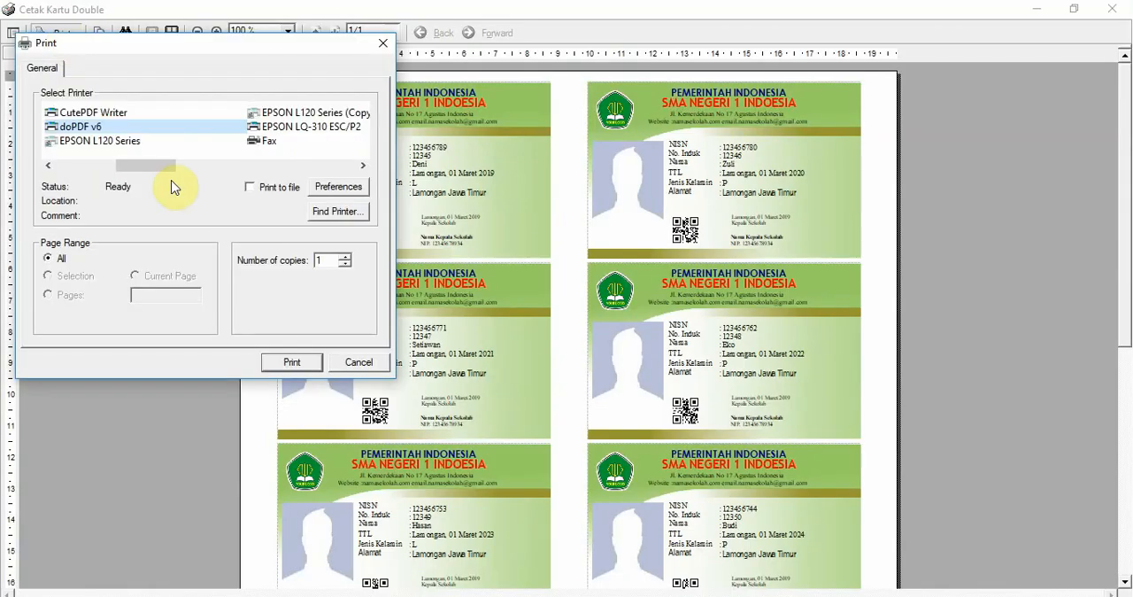
pyautogui.moveTo(162, 167); pyautogui.dragTo(307, 189)
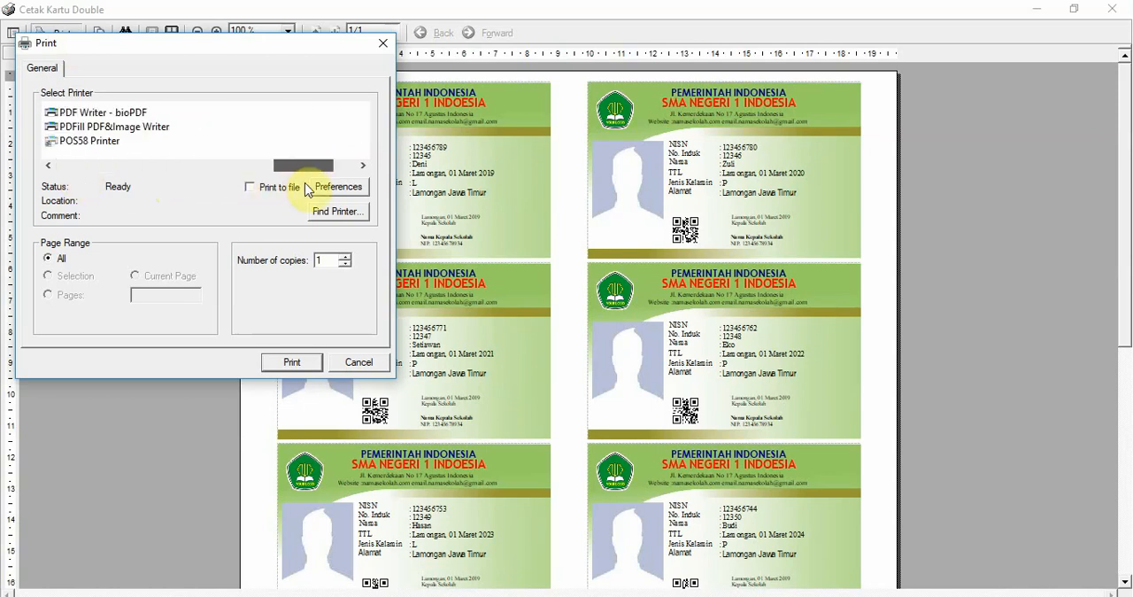
pyautogui.click(51, 166)
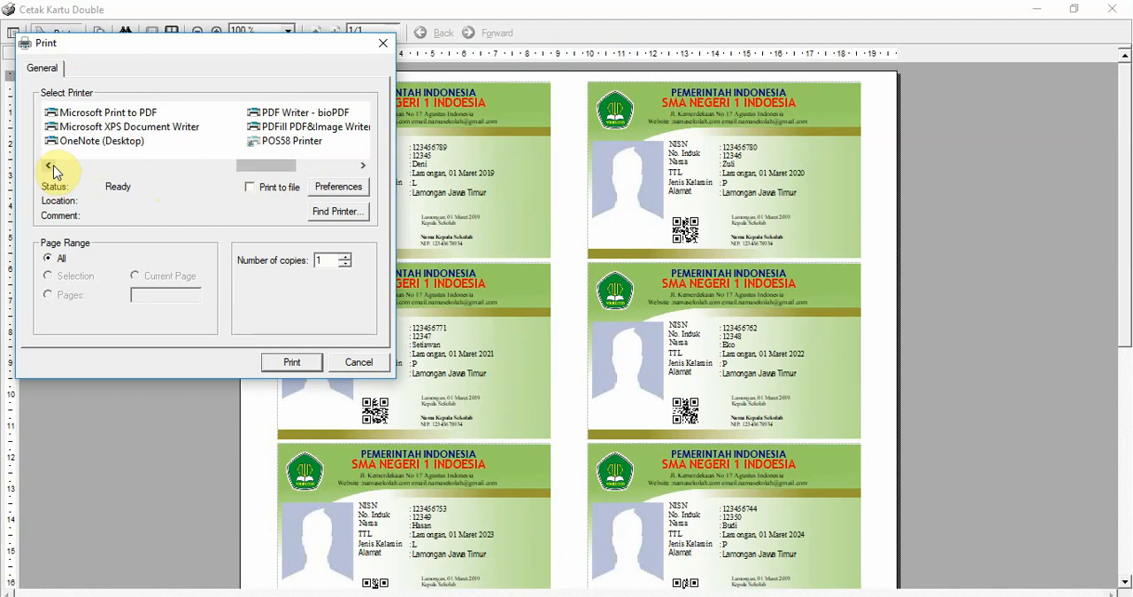
pyautogui.click(331, 131)
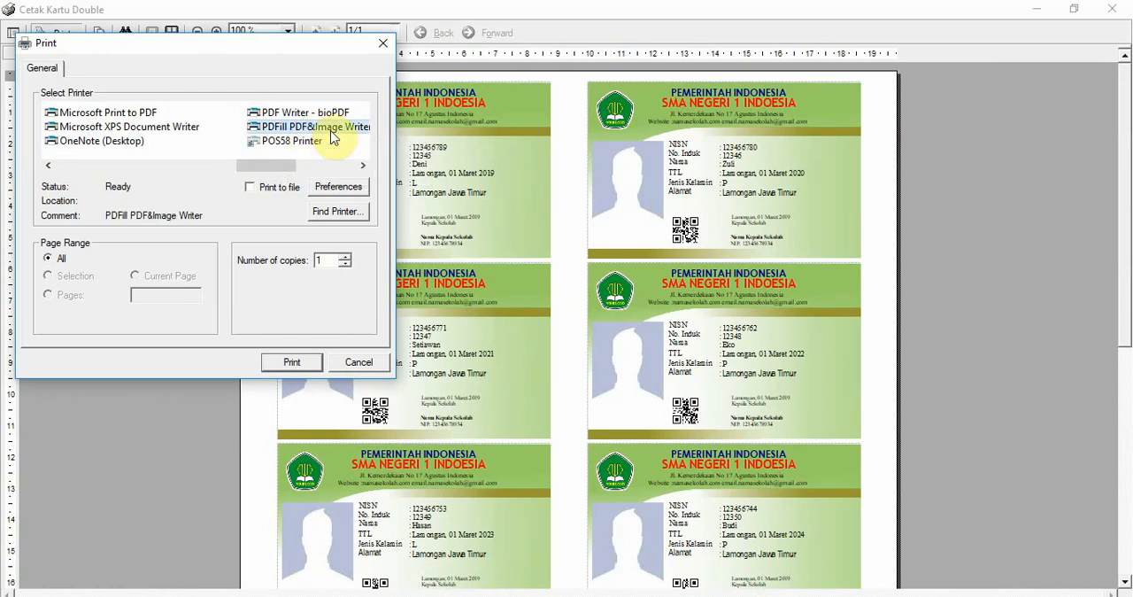
pyautogui.click(286, 364)
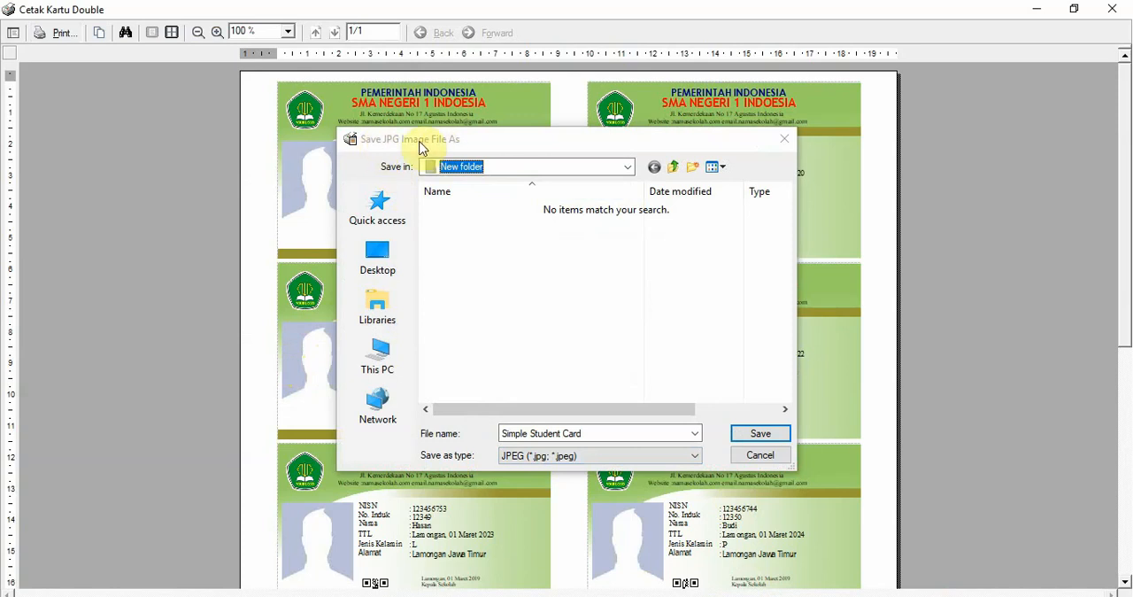
# - Save the JPG image of the card sheet in the Pictures folder as "kartu siswa"
pyautogui.click(627, 172)
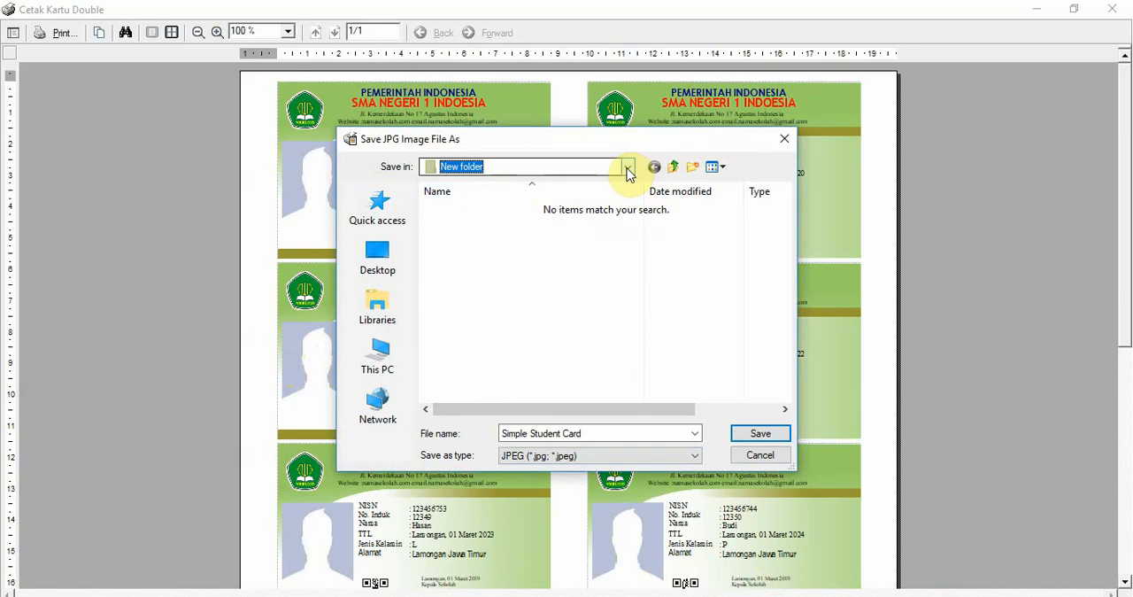
pyautogui.click(628, 168)
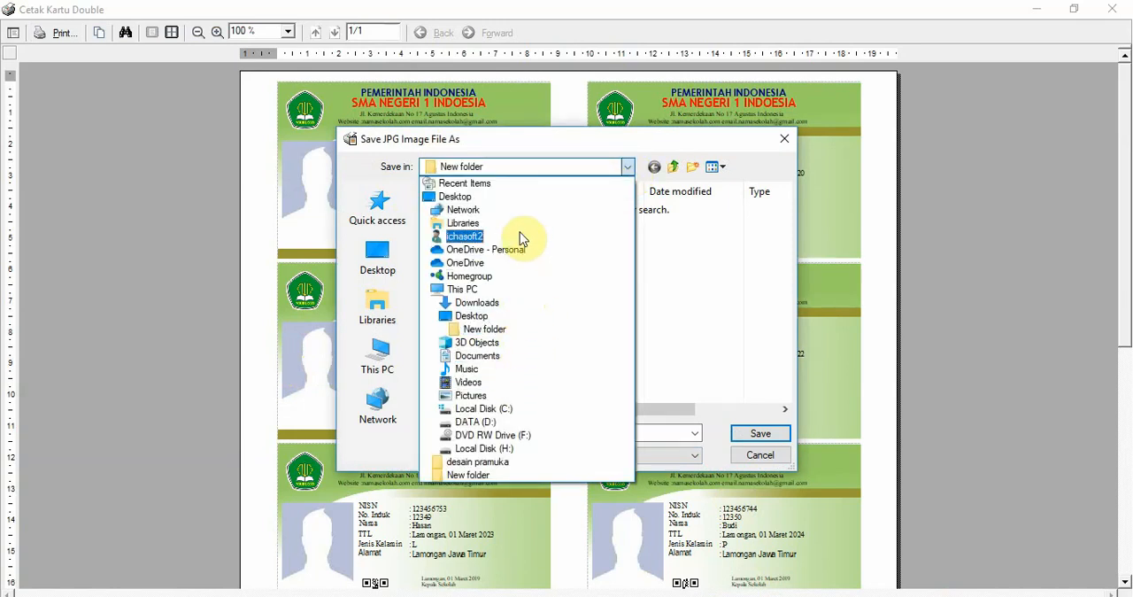
pyautogui.click(496, 395)
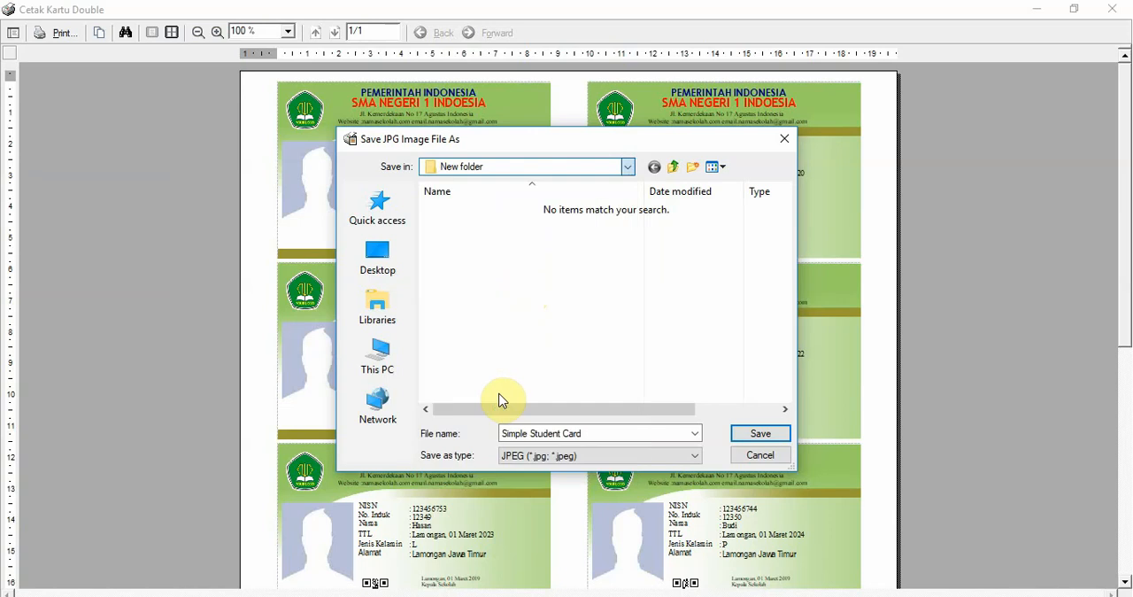
pyautogui.tripleClick(591, 433)
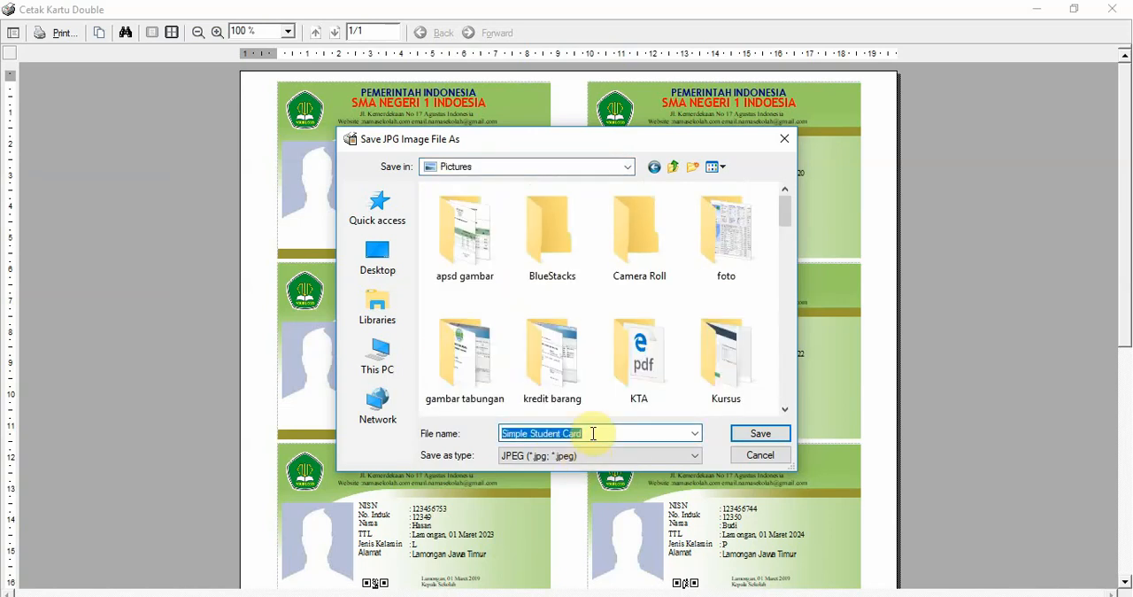
pyautogui.write('kartu siswa')
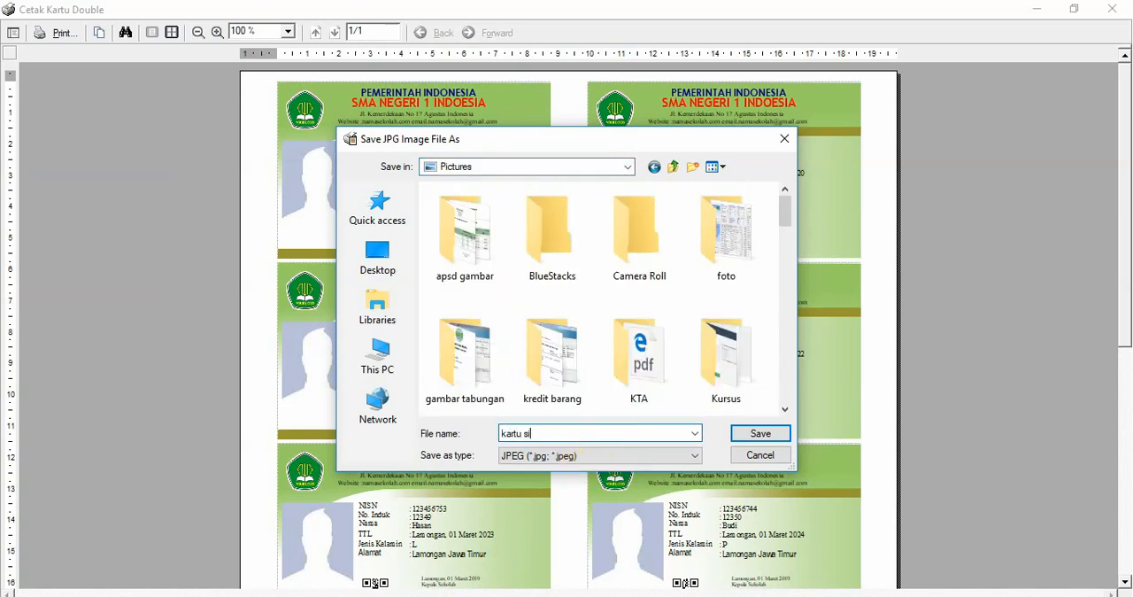
pyautogui.click(754, 436)
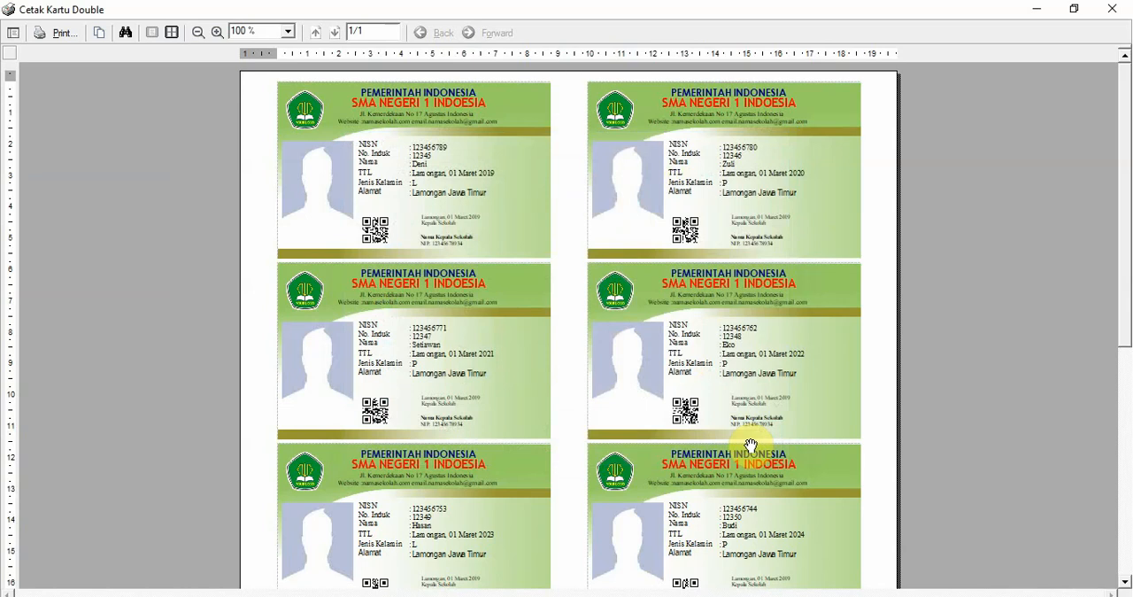
# - Switch to File Explorer, find the kartu siswa1 image in the Pictures folder, and open it with Paint
pyautogui.moveTo(600, 580)
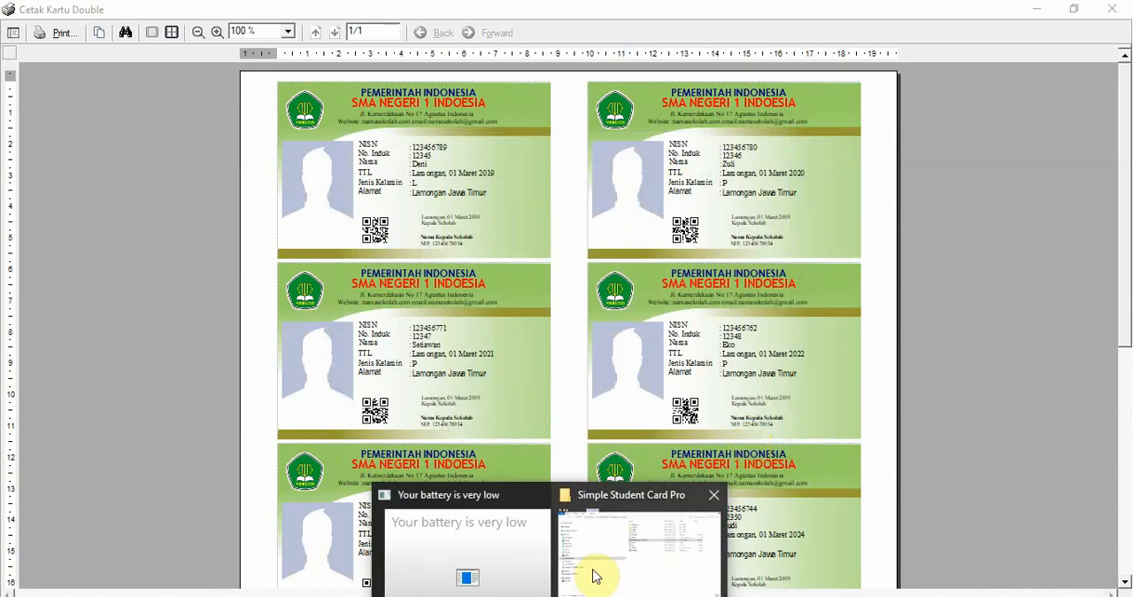
pyautogui.click(645, 573)
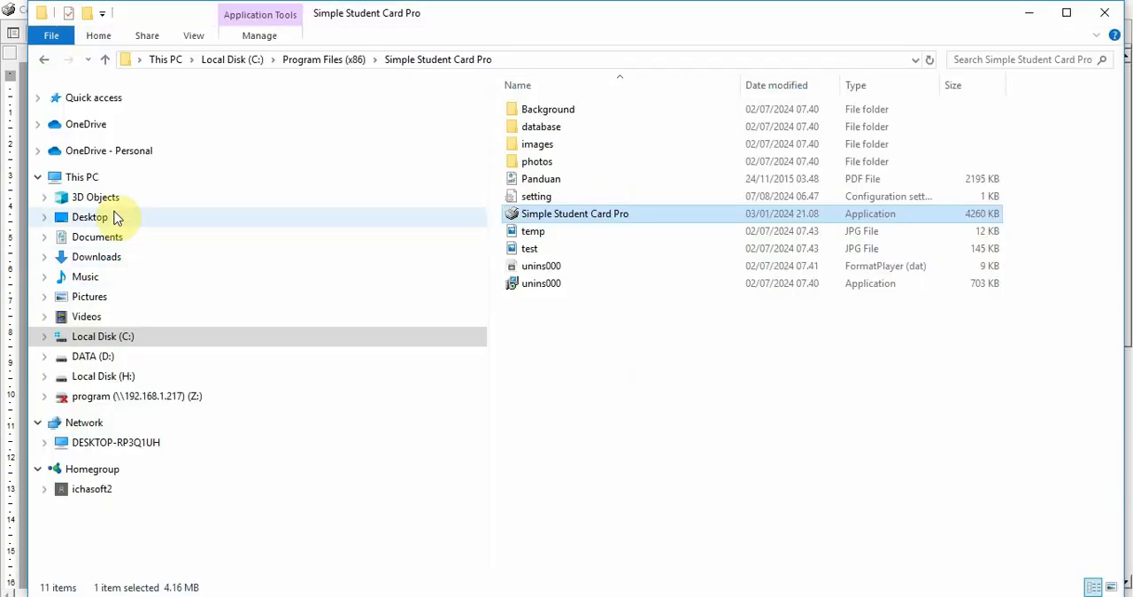
pyautogui.click(104, 299)
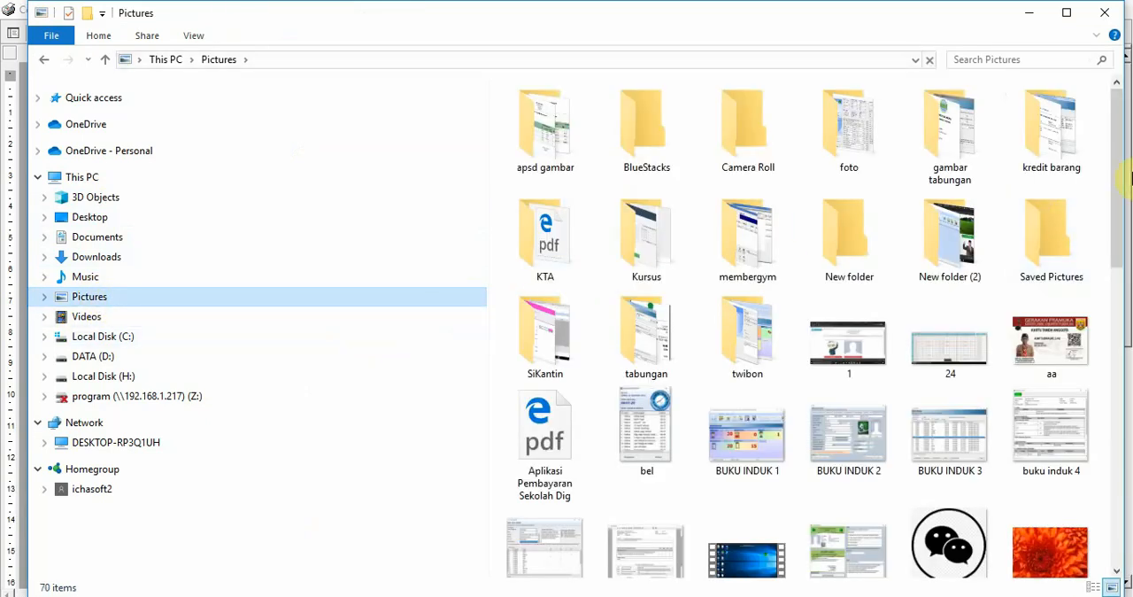
pyautogui.moveTo(1120, 200); pyautogui.dragTo(1120, 376)
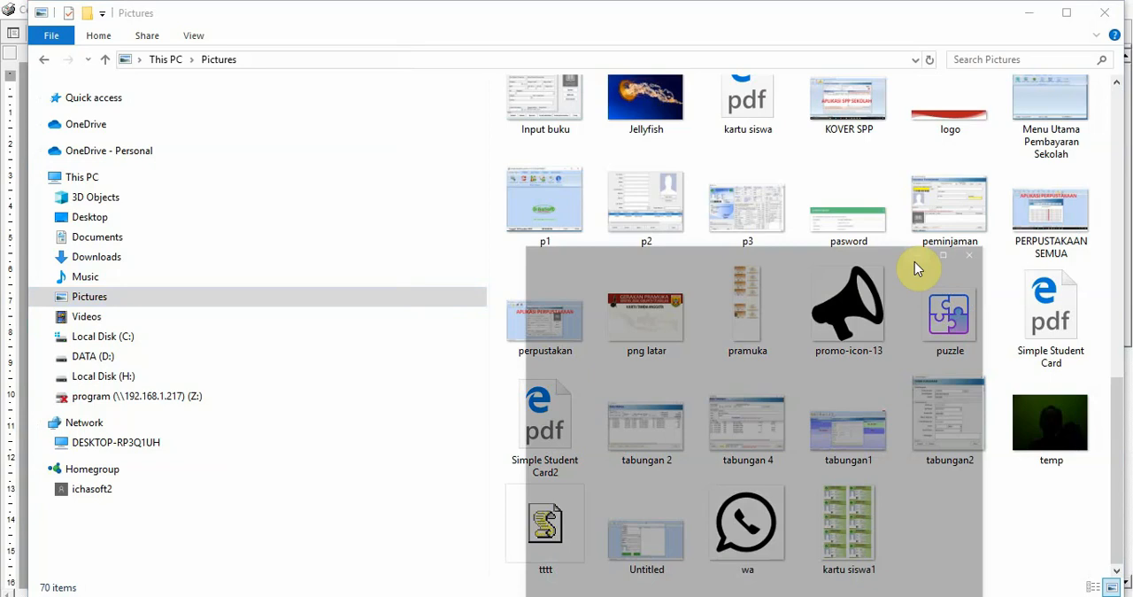
pyautogui.rightClick(835, 547)
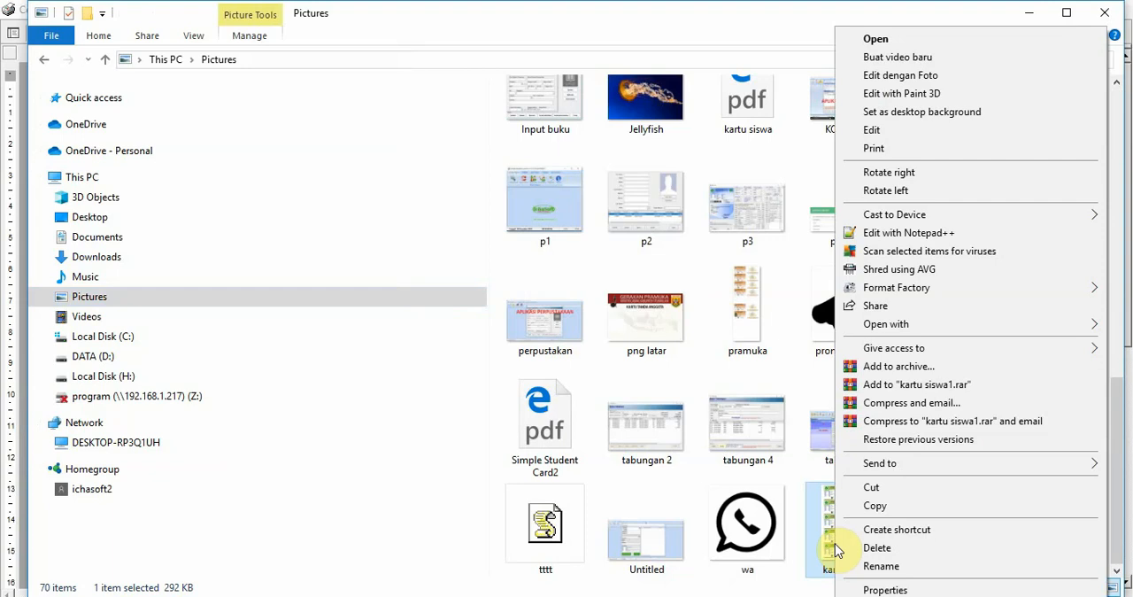
pyautogui.moveTo(885, 324)
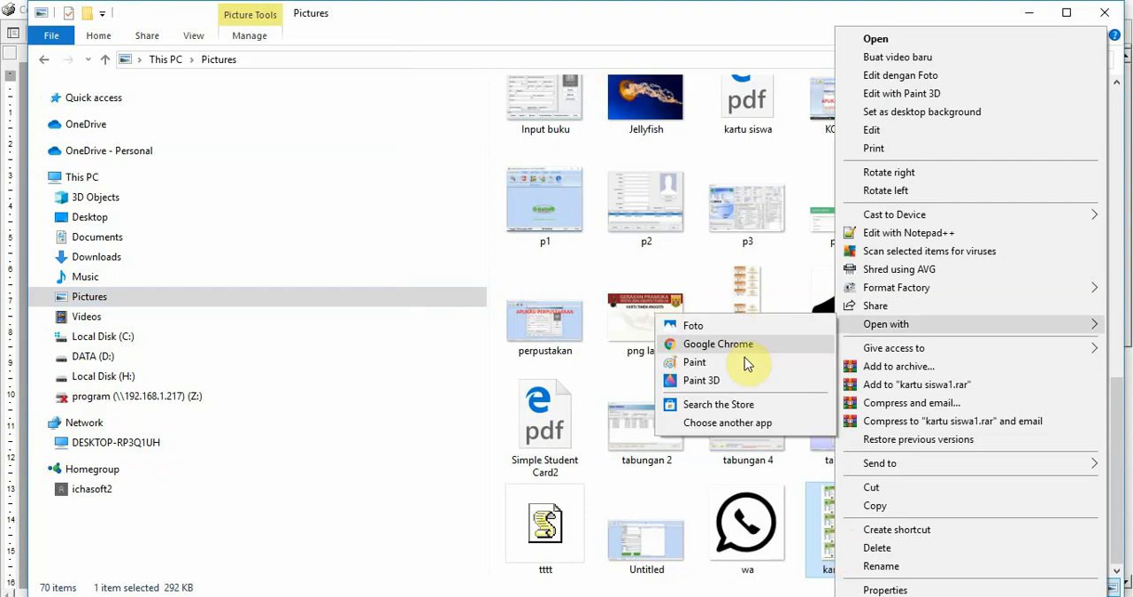
pyautogui.click(699, 362)
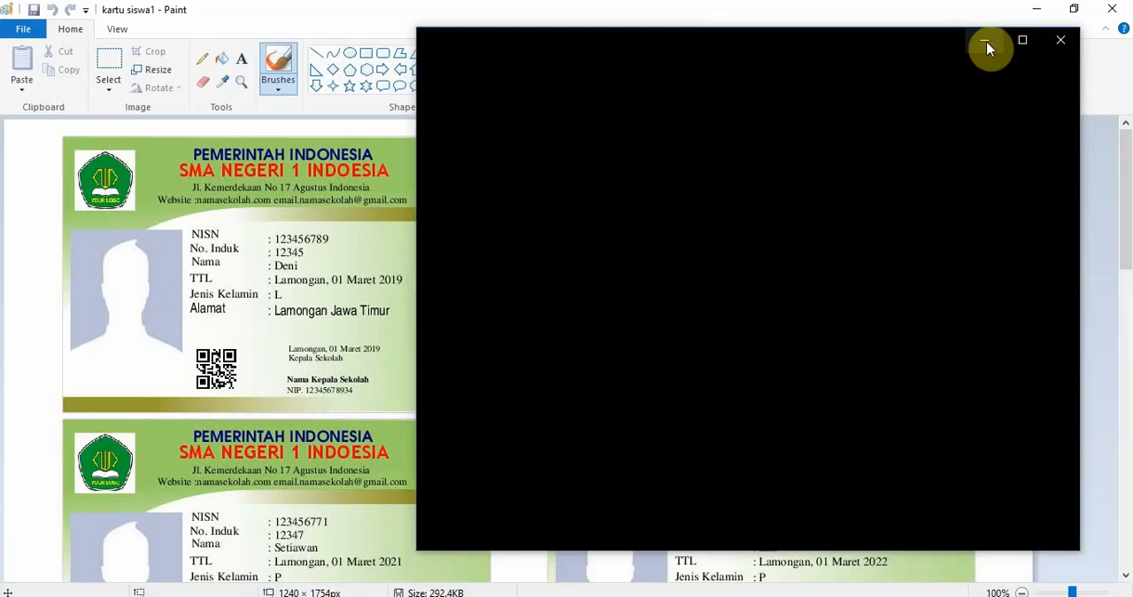
# - Examine the exported student cards in the maximized Paint window and return to the Cetak Kartu Double print preview
pyautogui.click(987, 45)
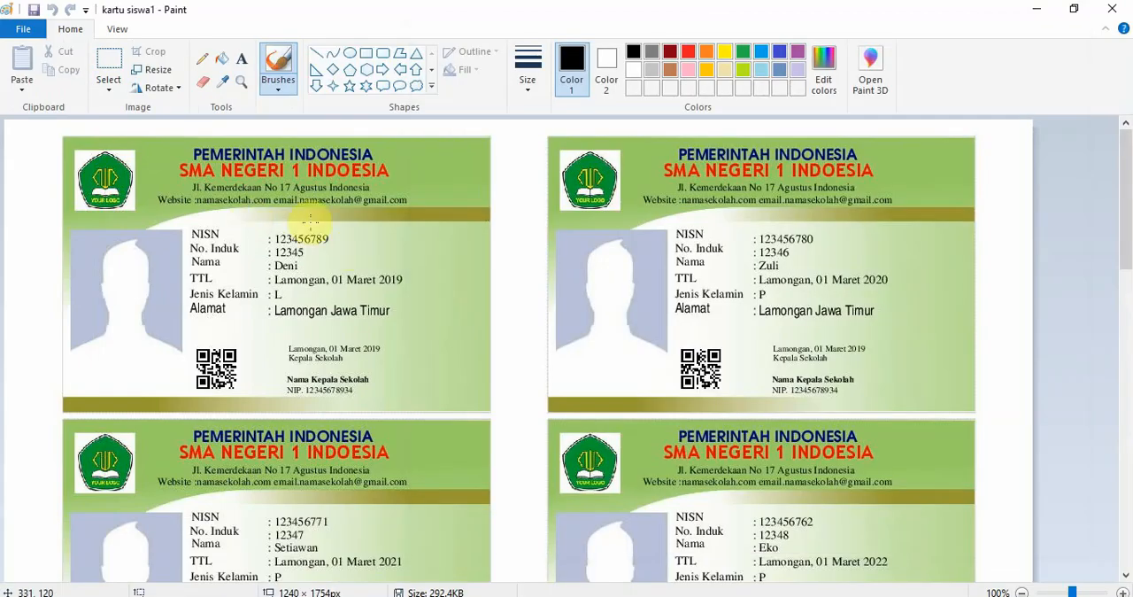
pyautogui.scroll(-8, 310, 220)
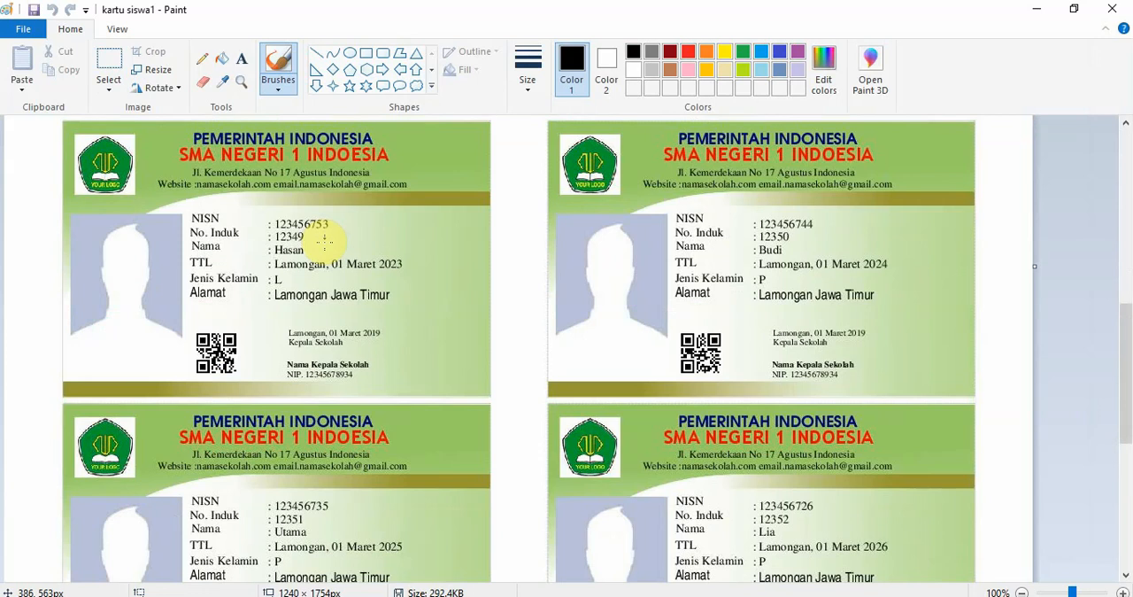
pyautogui.hotkey('alt', 'Tab')
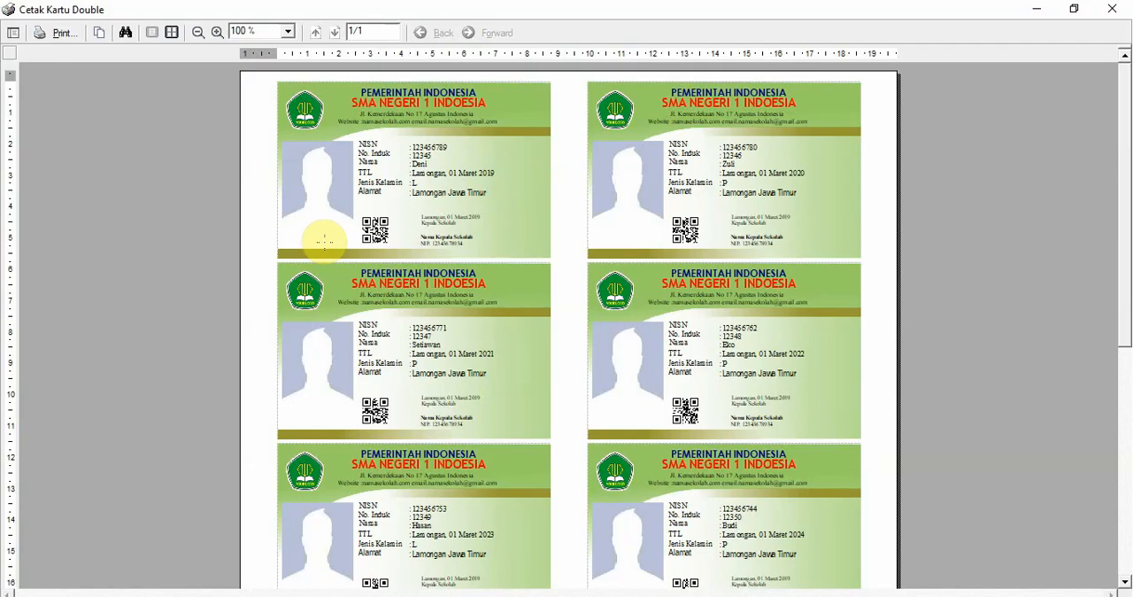